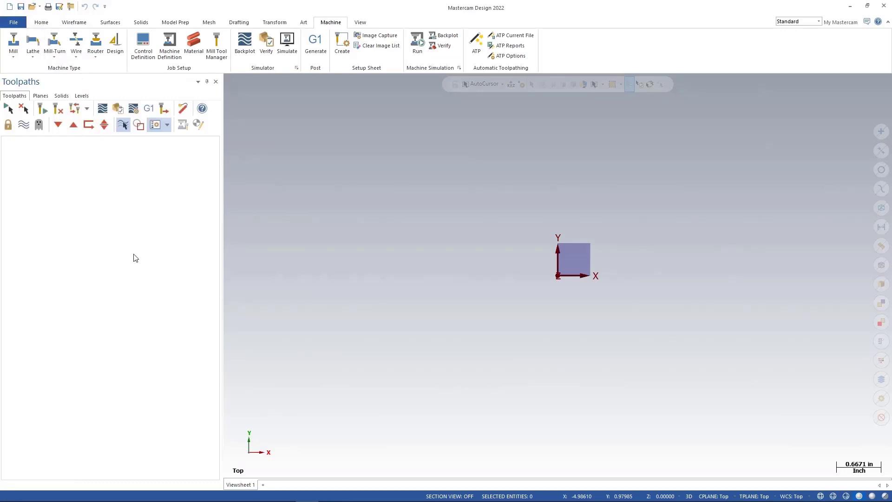
Open Part File.mcam from the Getting Started with Mastercam Mill folder by dropping it into the workspace.
mouse_move(156, 501)
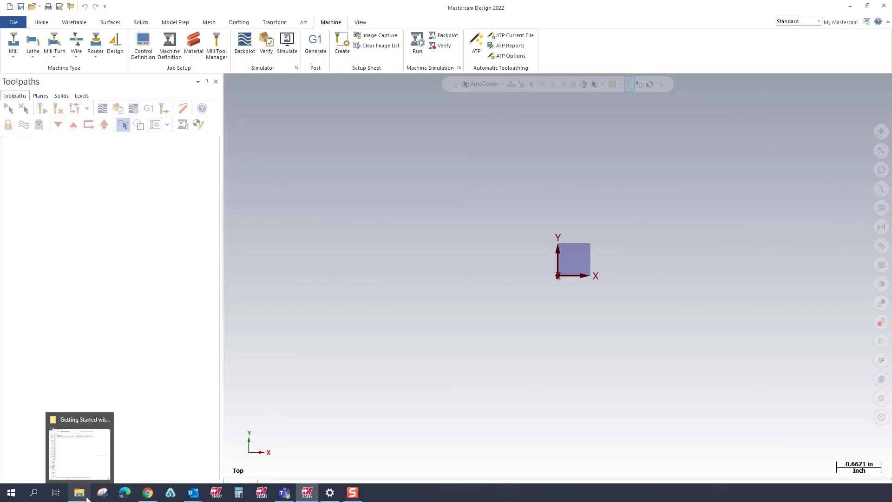
click(79, 493)
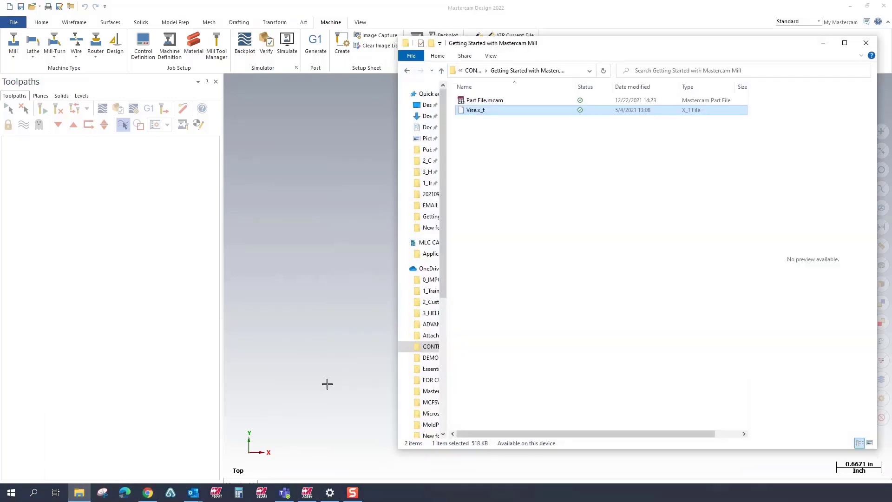
click(481, 101)
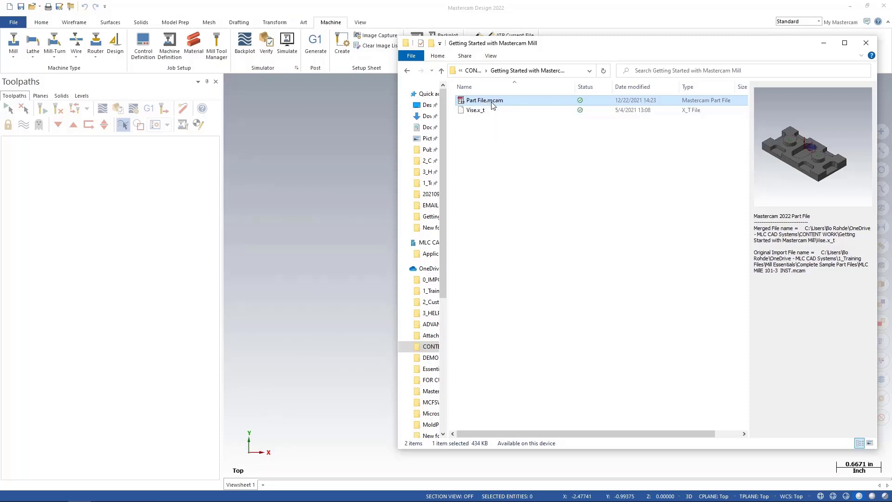
drag(493, 106, 352, 244)
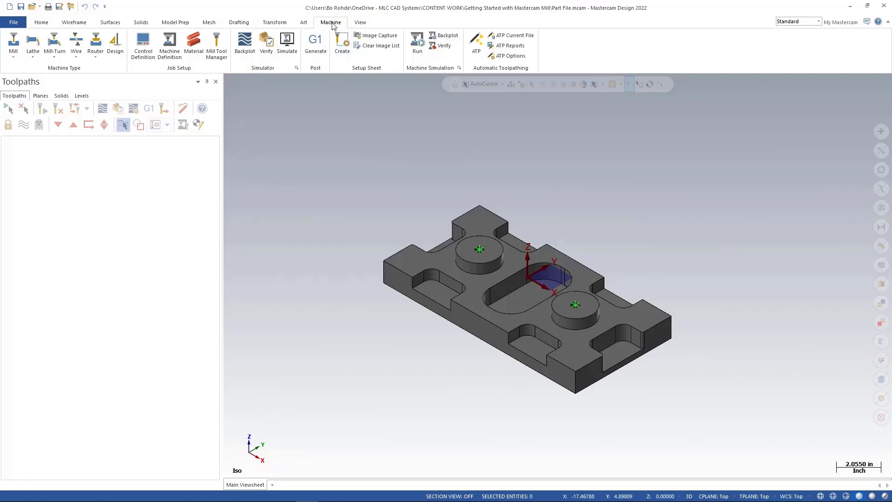
Add the GENERIC HAAS 3X MILL.MCAM-MMD machine definition to the Mill machine menu list.
click(13, 59)
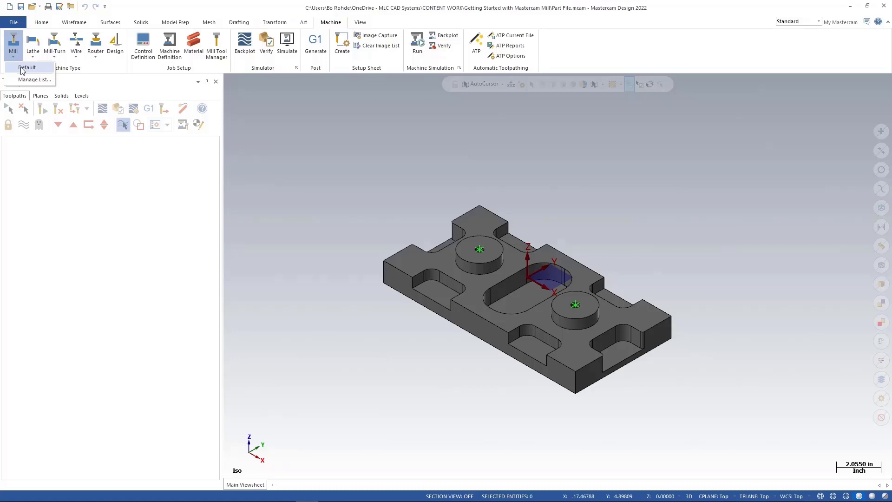
click(22, 70)
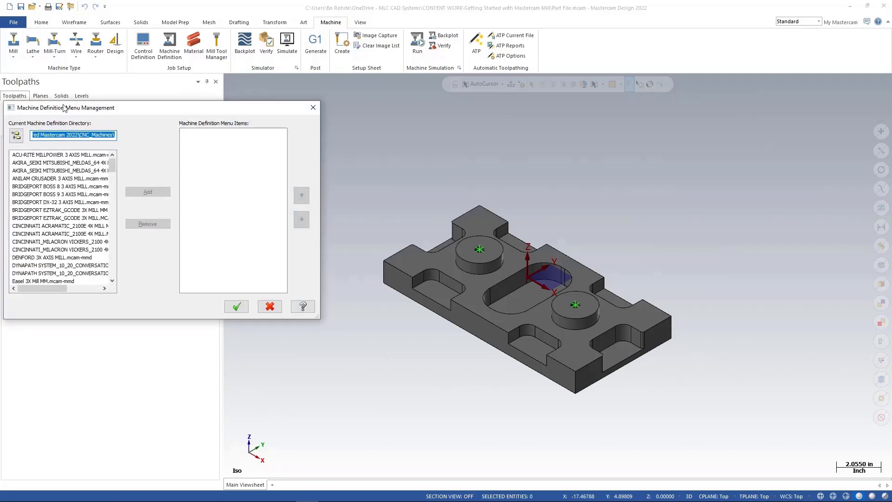
drag(132, 114, 185, 79)
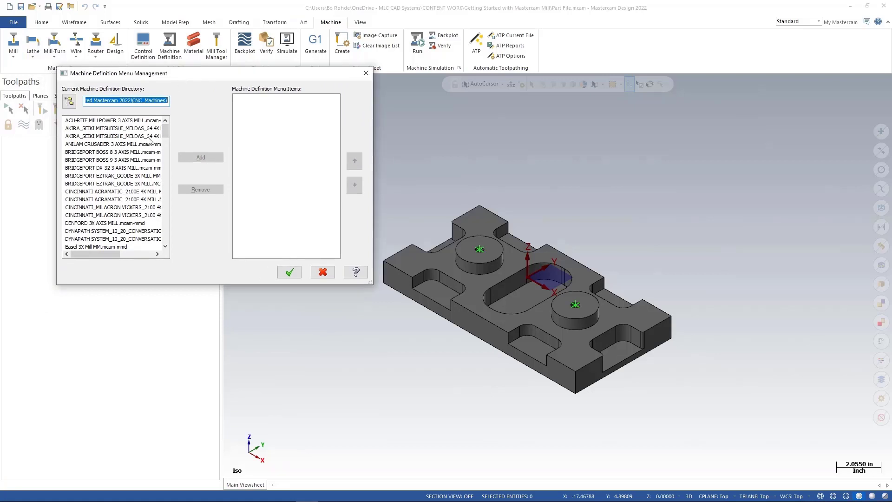
drag(165, 133, 170, 156)
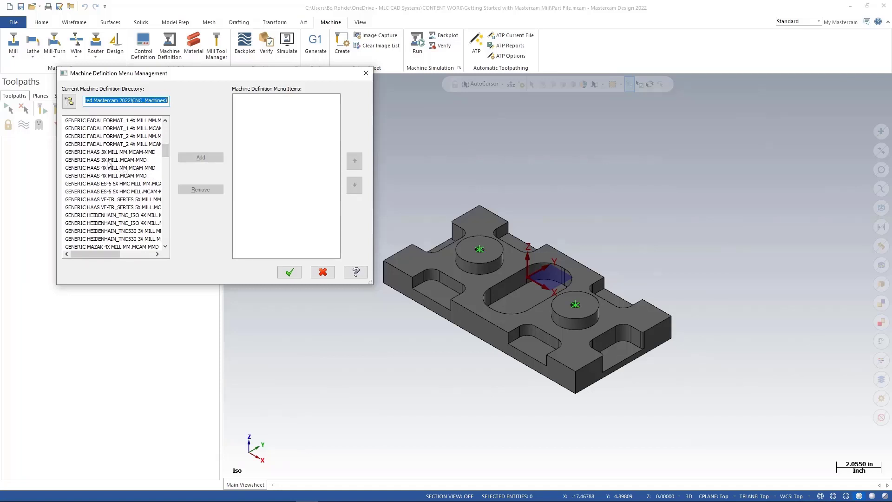
click(107, 160)
click(193, 159)
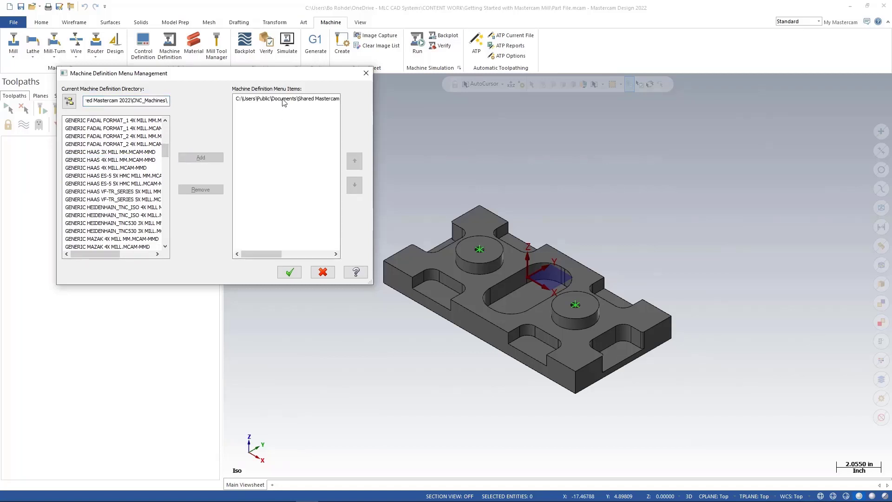
click(291, 273)
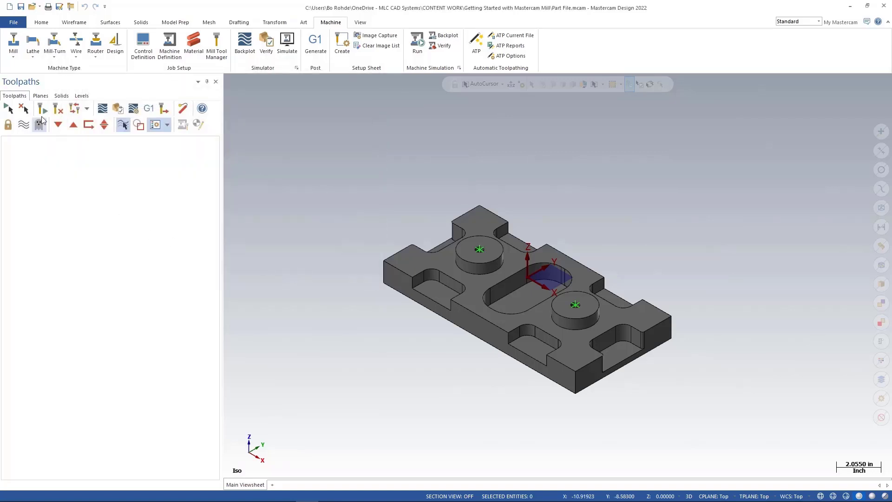
Select the GENERIC HAAS 3X MILL machine definition as the Mill machine type.
click(14, 57)
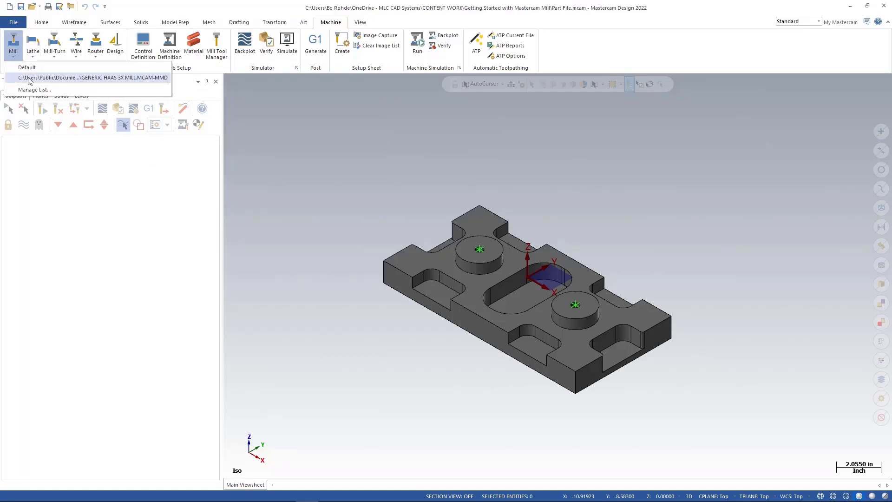
click(99, 78)
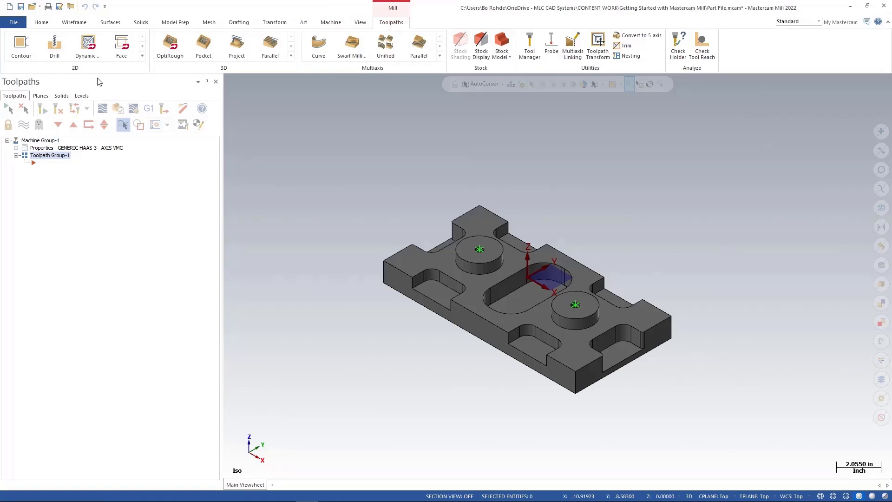
Open the machine group properties and review the Files, Tool Settings and Stock Setup pages.
click(16, 147)
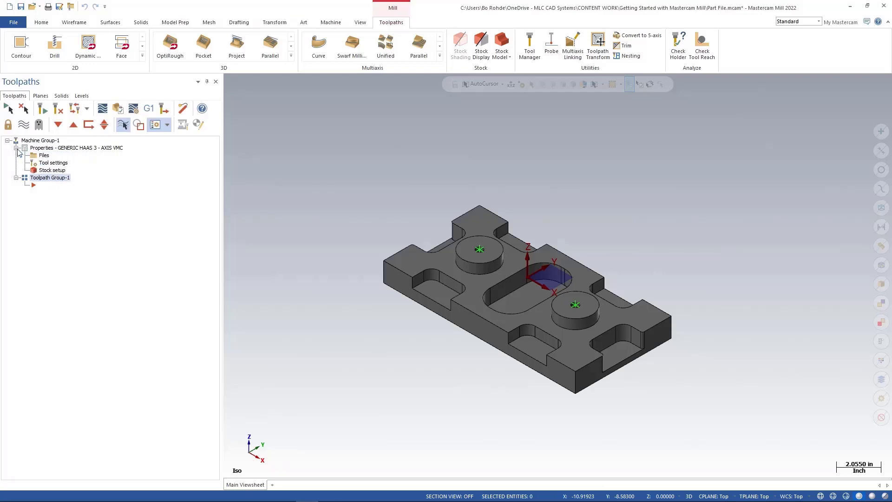
click(44, 156)
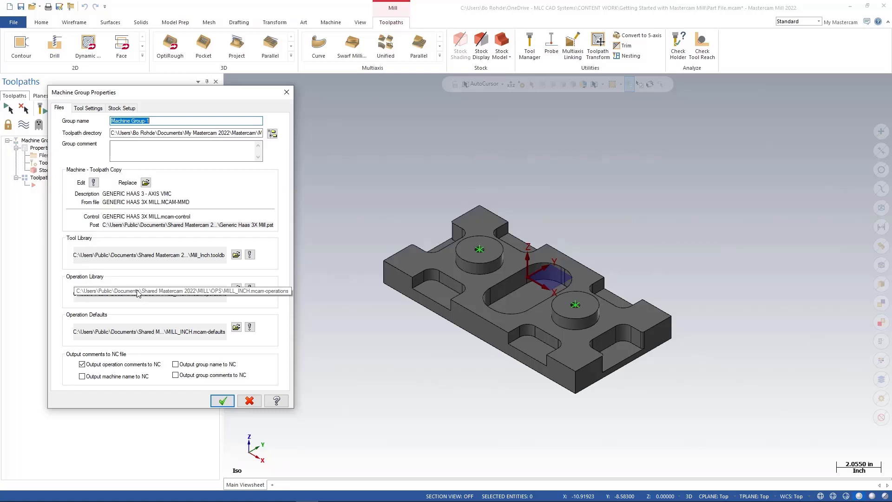
click(89, 108)
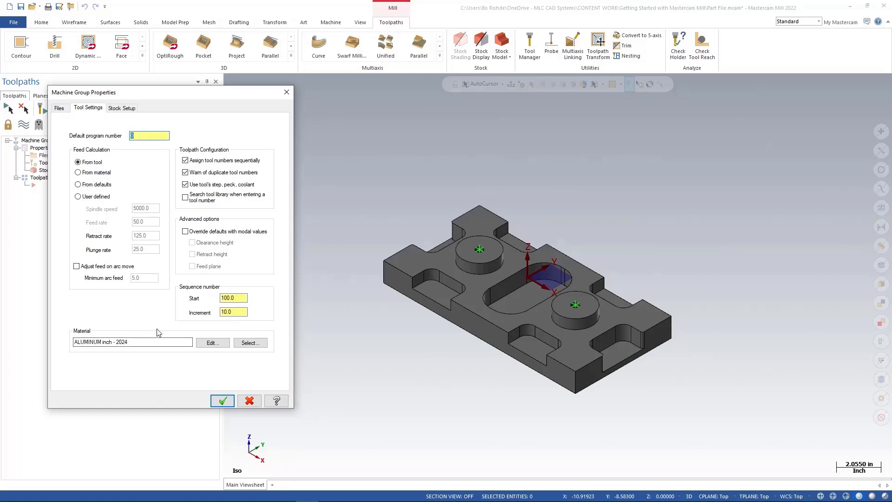
click(124, 108)
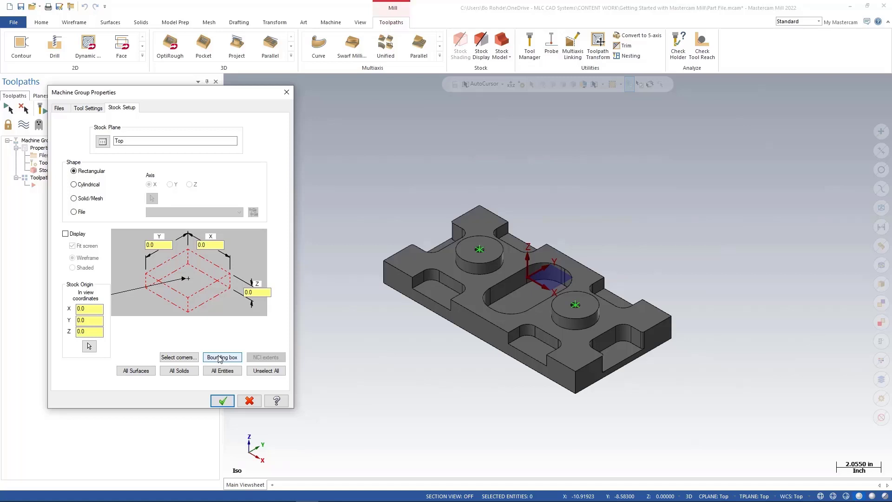
Start a bounding box stock definition around the whole part.
click(220, 358)
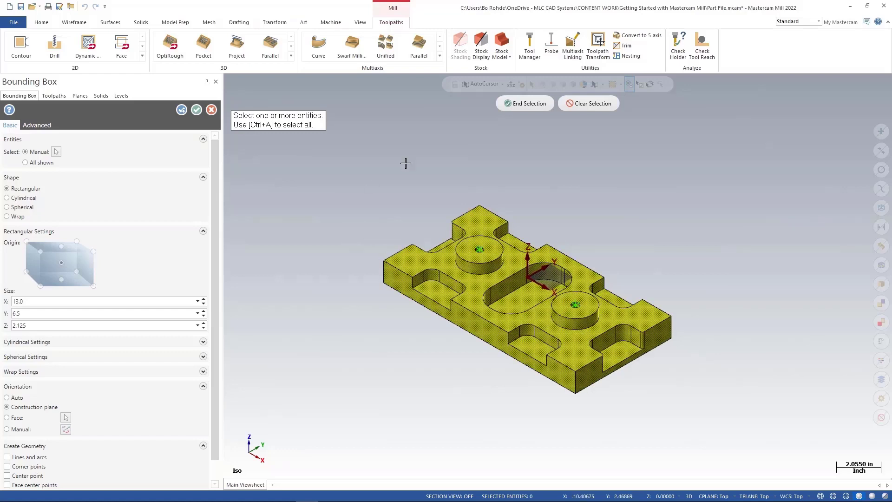
click(520, 104)
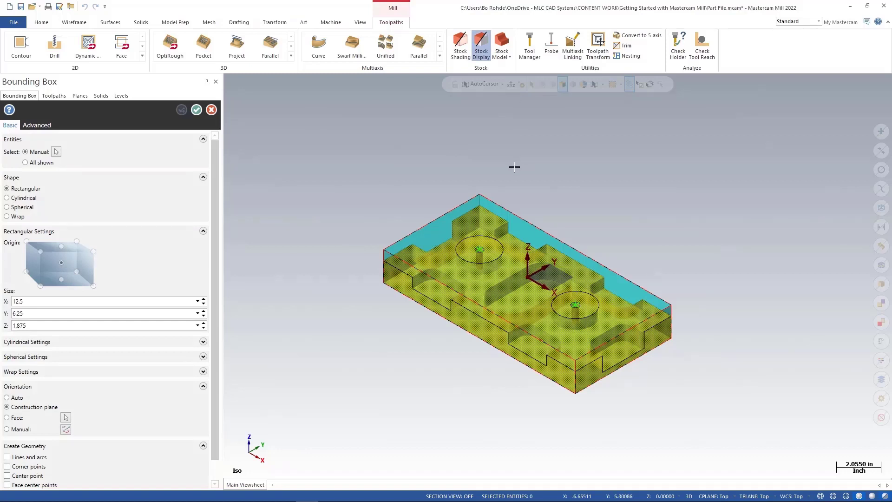
scroll(489, 241, up, 3)
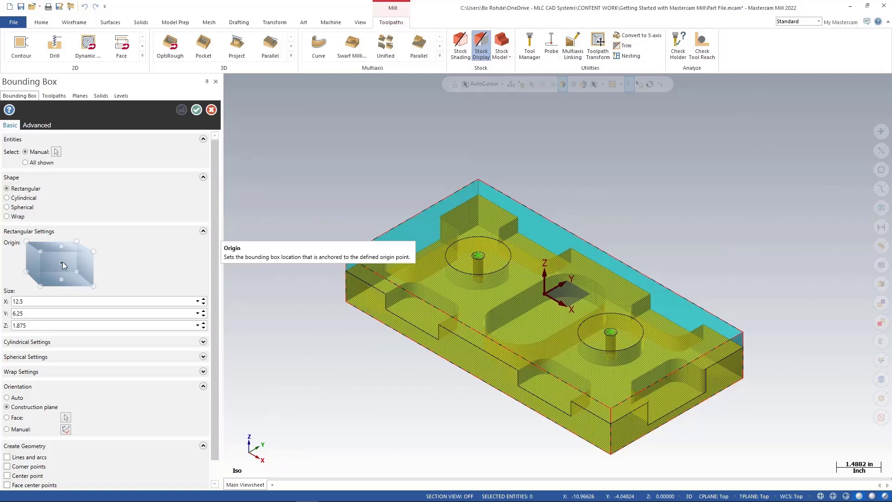
Set the bounding box size to 13.0 in X and 6.5 in Y.
click(40, 301)
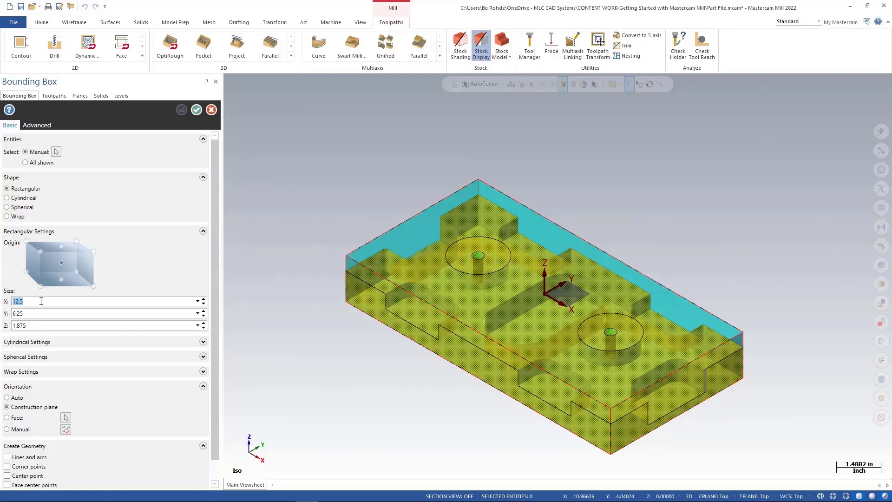
text(13)
key(Return)
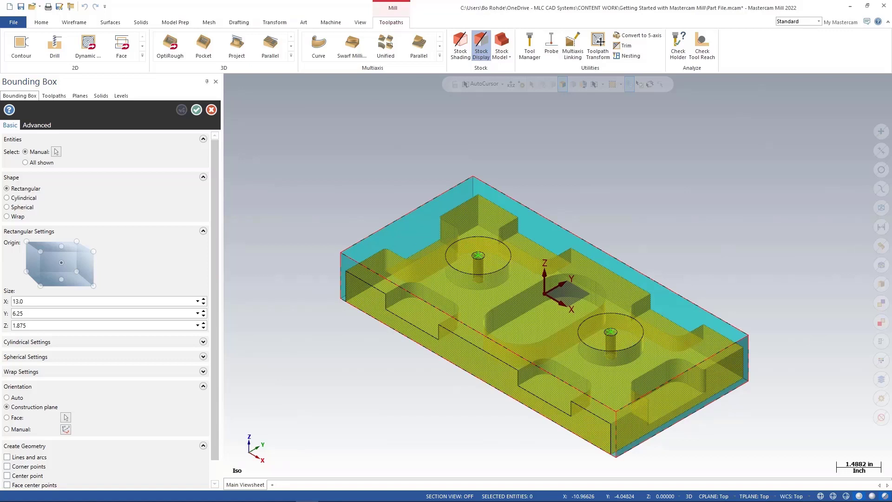
double_click(43, 316)
text(6.5)
key(Return)
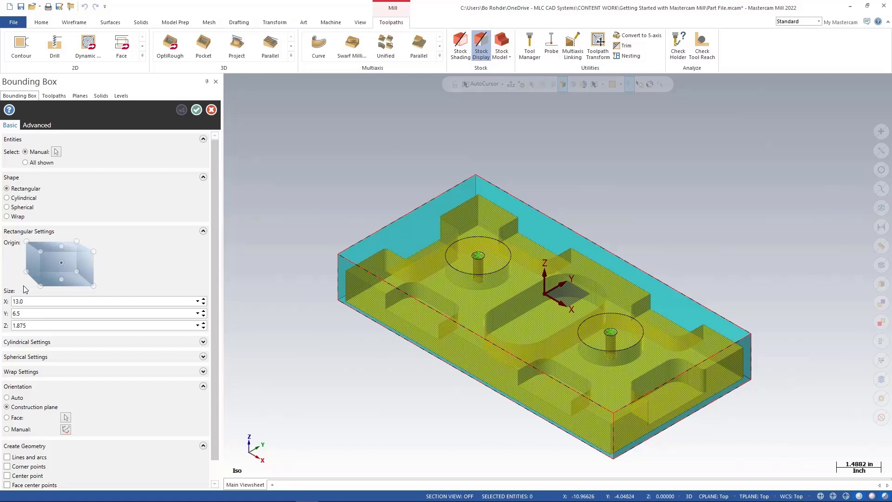
Anchor the box at the bottom-center origin point and increase the Z height by .025 to 1.9.
click(60, 279)
double_click(40, 327)
text(1.875)
text(+.025)
key(Return)
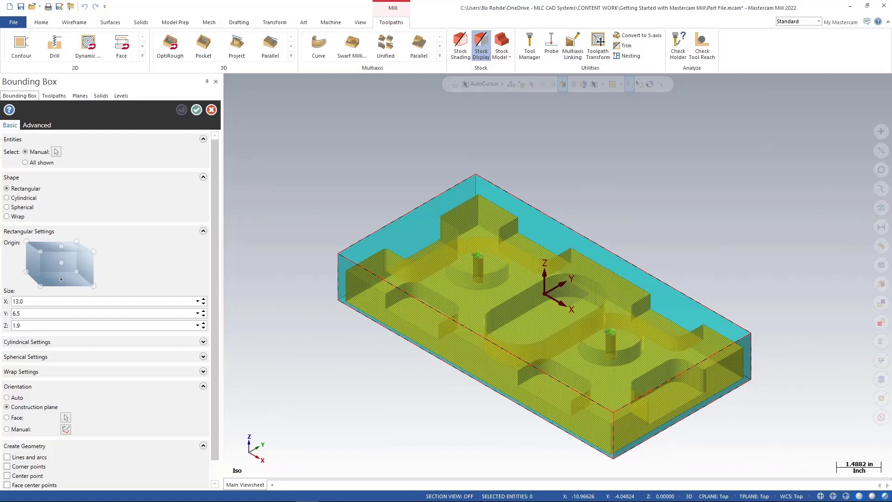
Move the box origin to the top-center point and increase the Z height by .225 to 2.125.
click(31, 325)
click(61, 247)
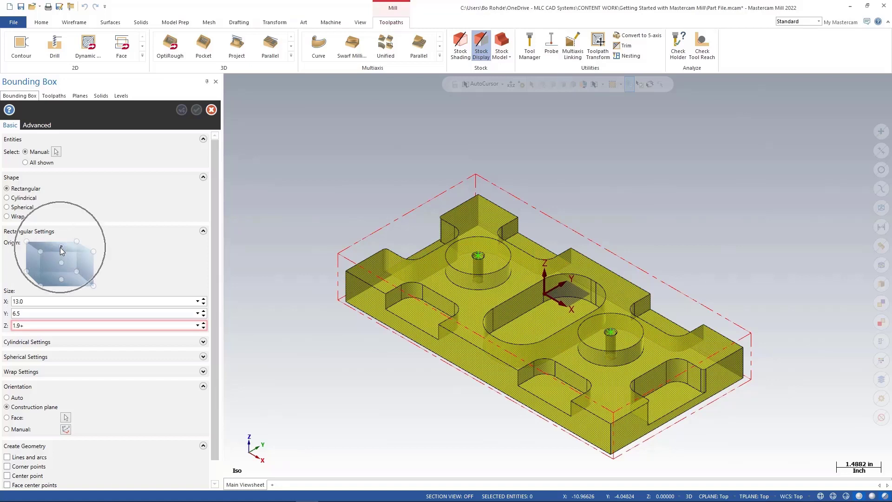
click(40, 327)
click(40, 327)
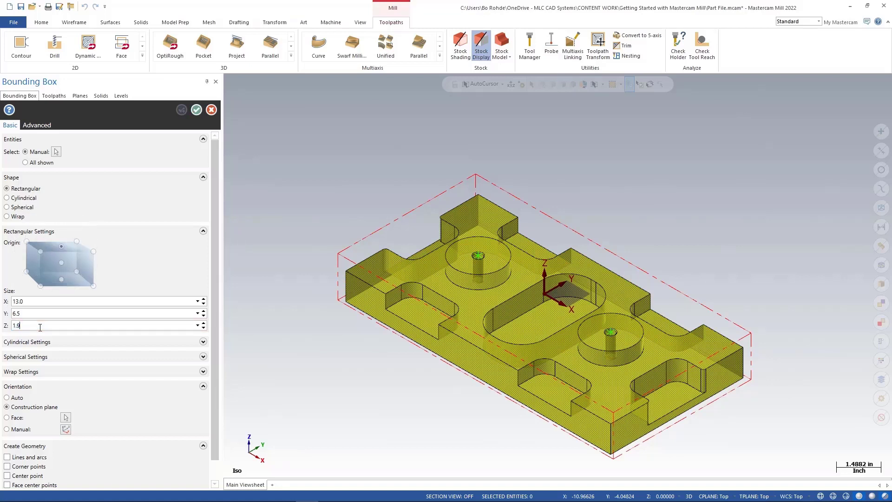
text(+.225)
key(Tab)
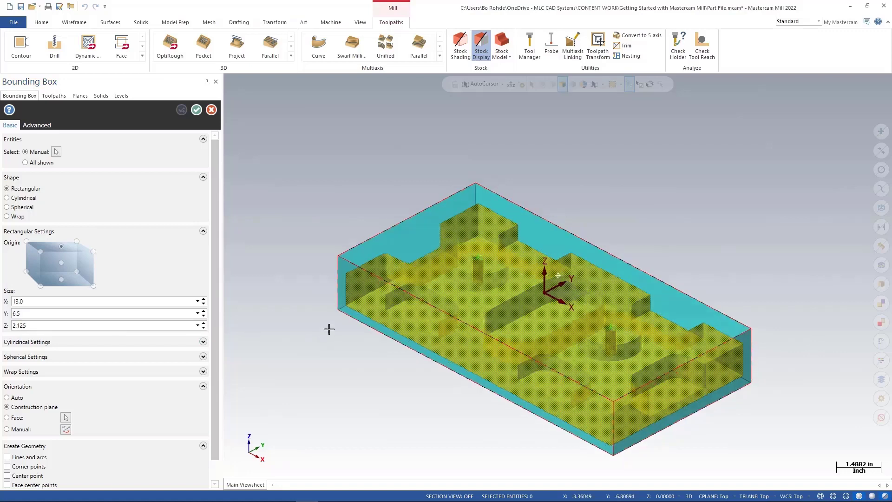
Turn on Lines and arcs geometry creation for the bounding box.
key(alt+2)
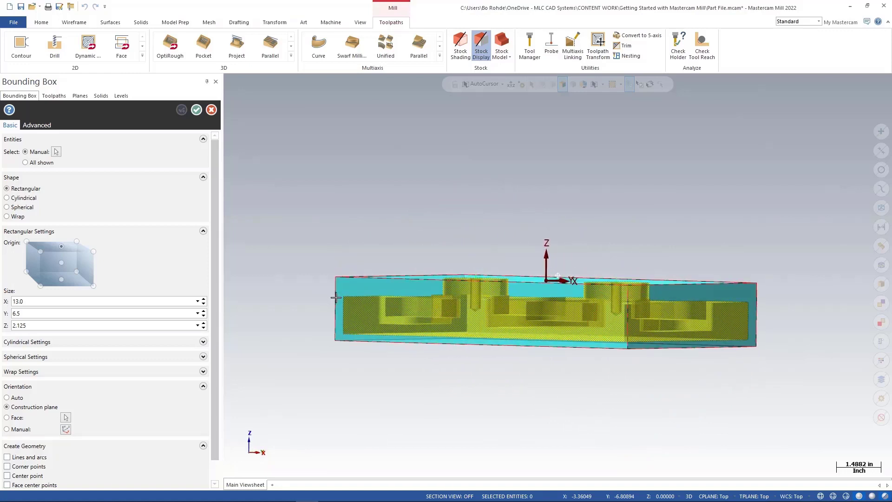
scroll(336, 297, up, 1)
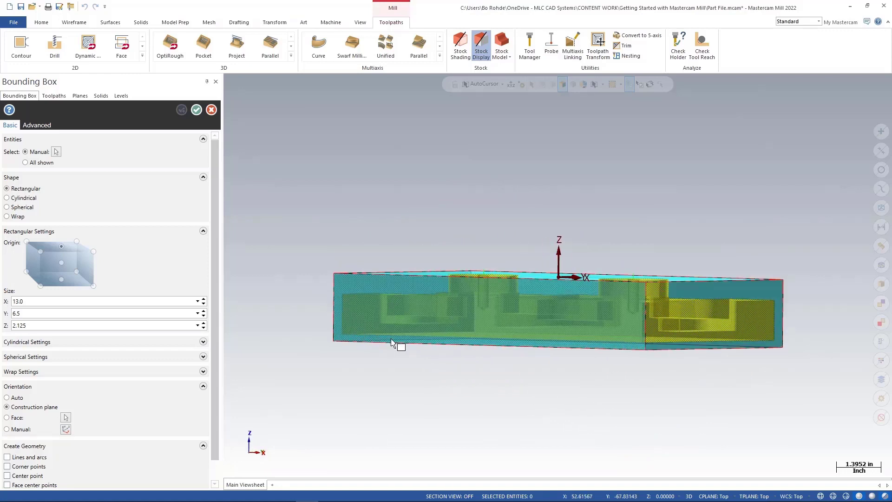
scroll(392, 345, down, 4)
scroll(215, 303, down, 1)
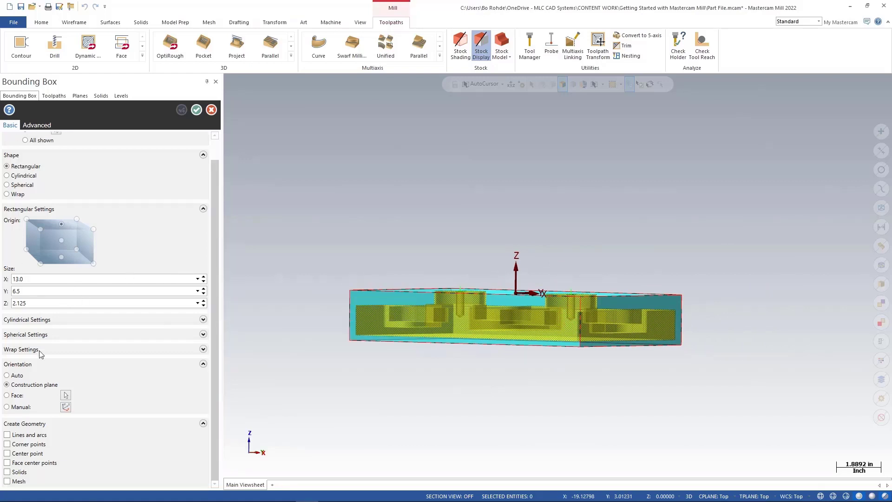
click(9, 435)
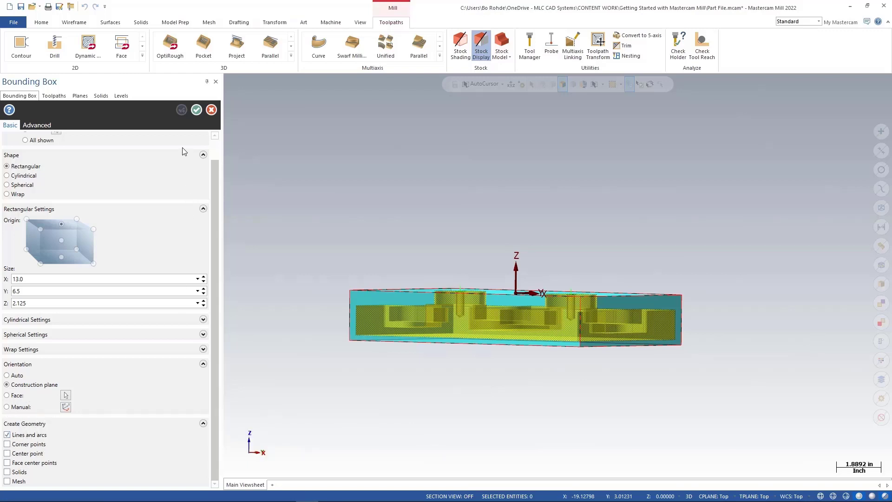
Accept the bounding box to fill in the stock setup.
click(197, 110)
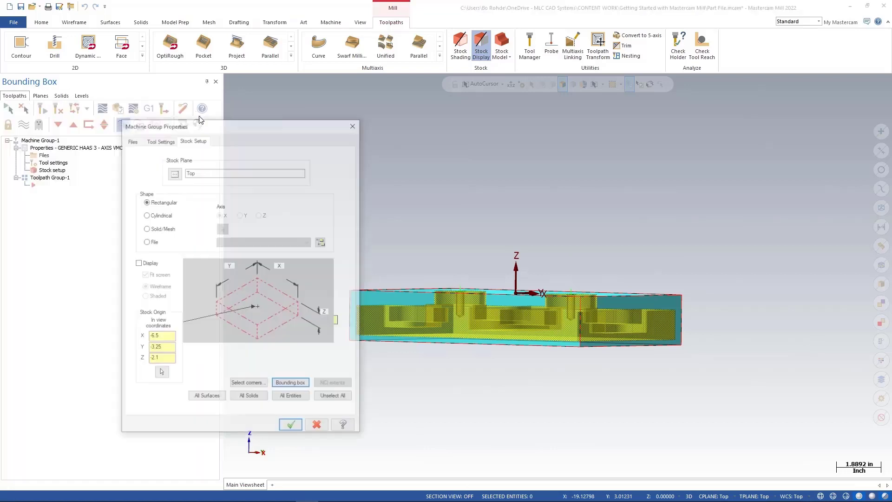
key(alt+7)
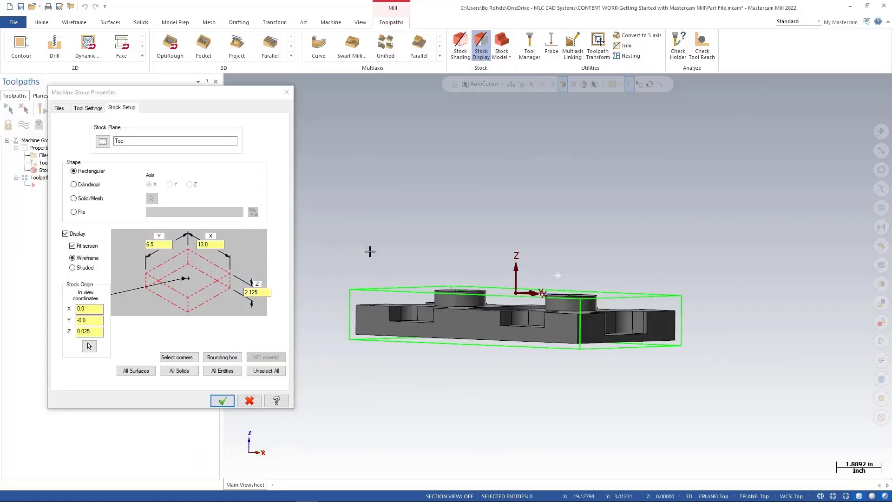
scroll(370, 268, up, 3)
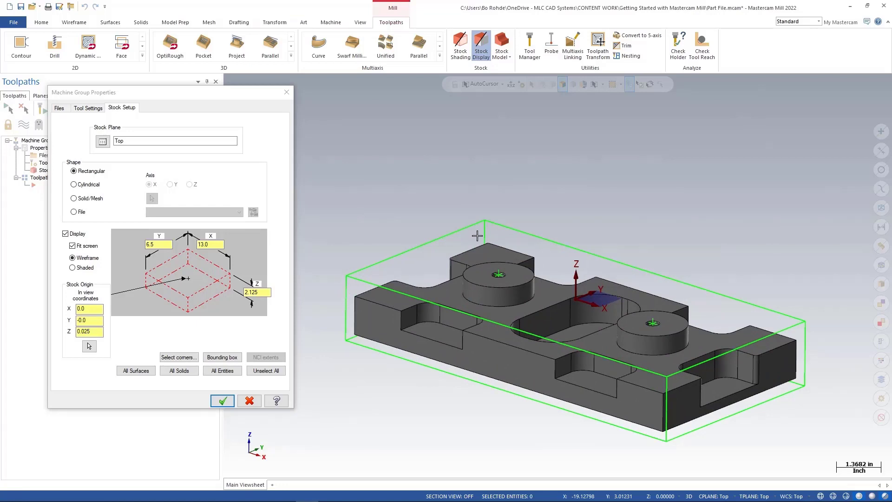
Turn off the stock display and accept the Machine Group Properties.
scroll(541, 261, down, 2)
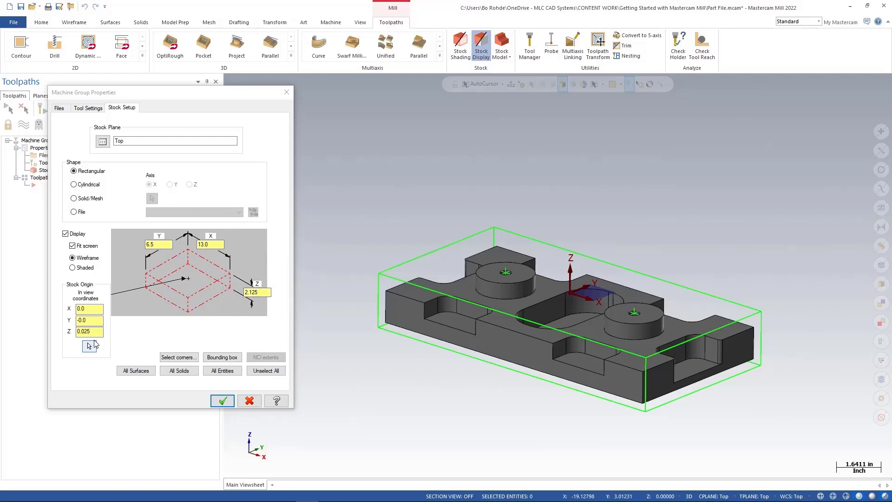
click(93, 332)
click(66, 234)
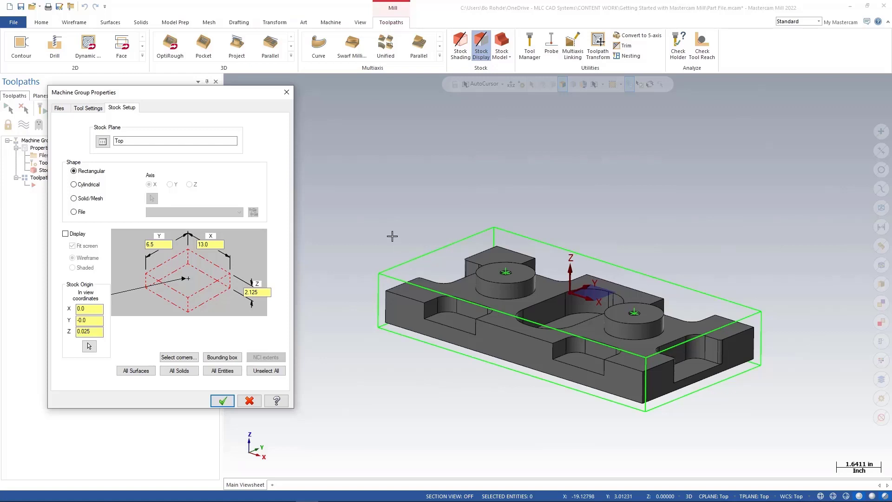
click(223, 402)
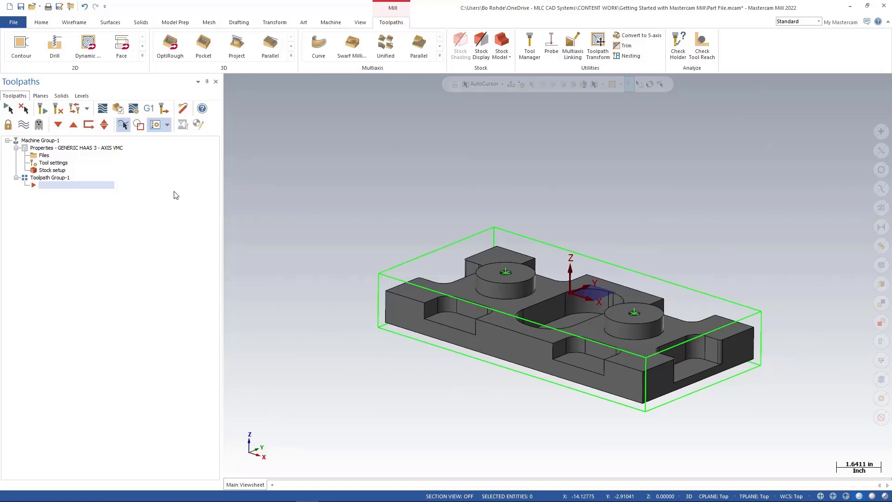
Create a new level 2 named BOUNDING BOX FOR STOCK.
click(83, 96)
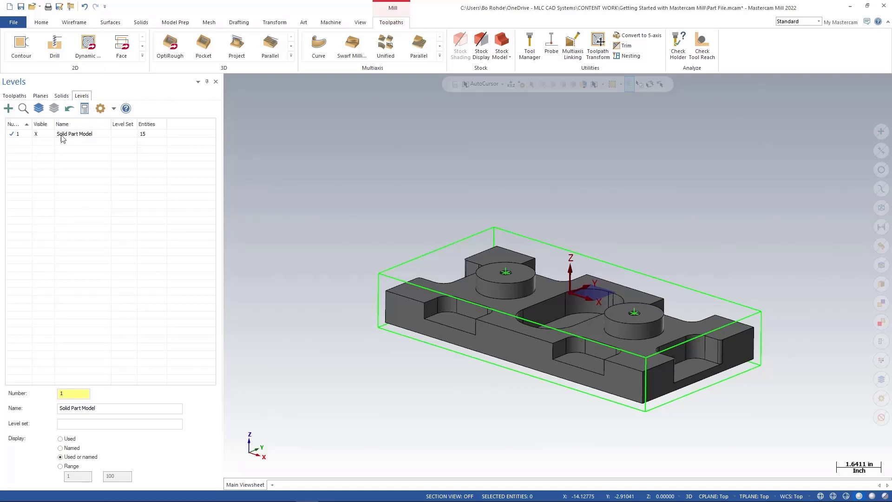
click(145, 137)
click(61, 394)
text(2)
click(80, 408)
text(BO)
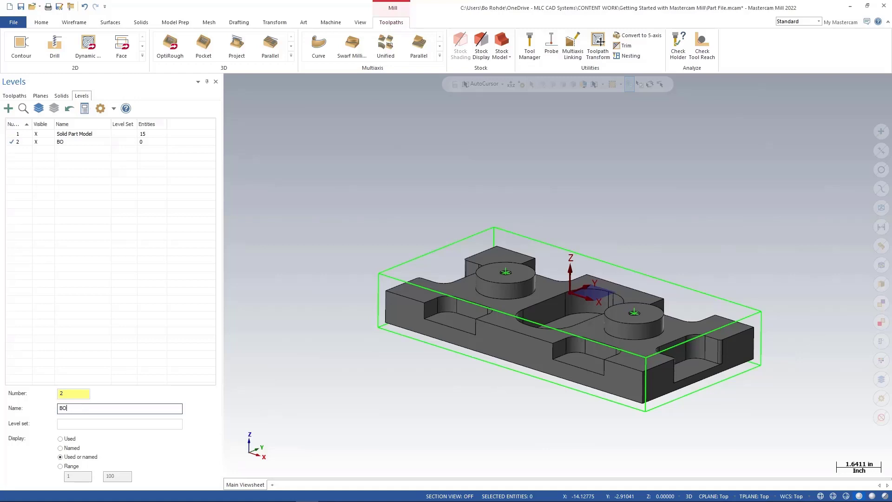
text(UNDING BOX FOR STO)
key(Return)
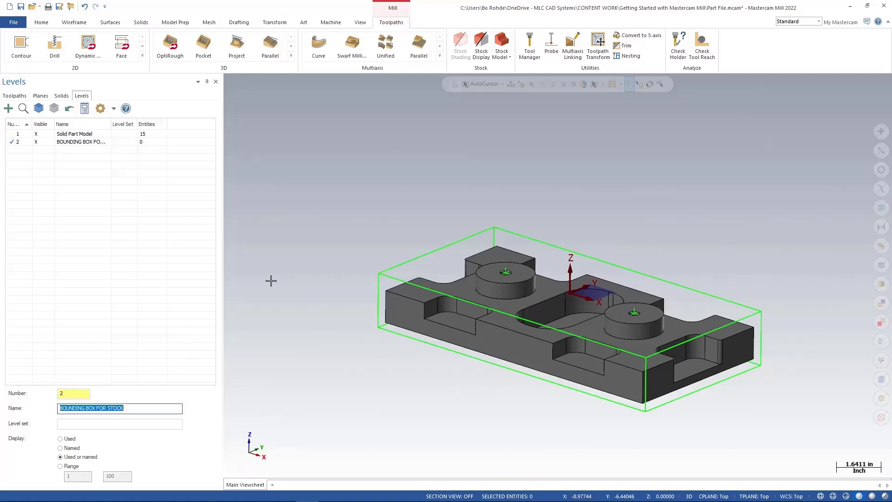
Select all wireframe entities and move them to the active level BOUNDING BOX FOR STOCK.
click(102, 146)
click(880, 207)
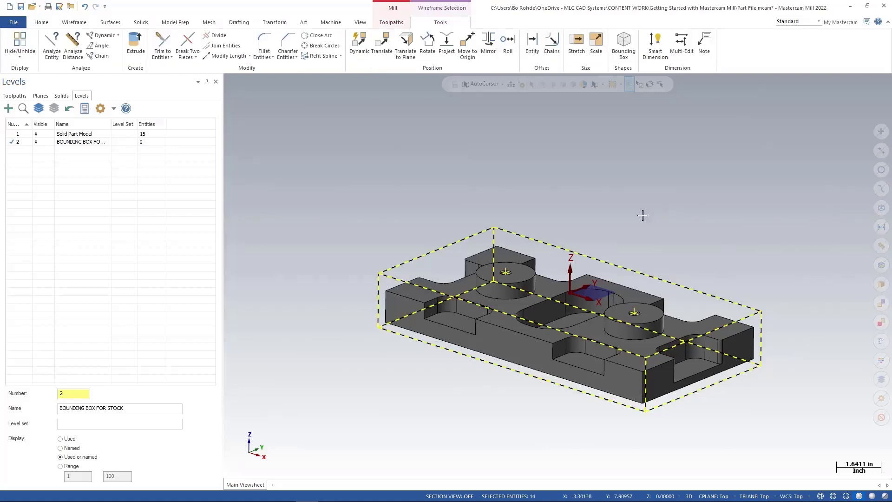
middle_drag(642, 215, 637, 219)
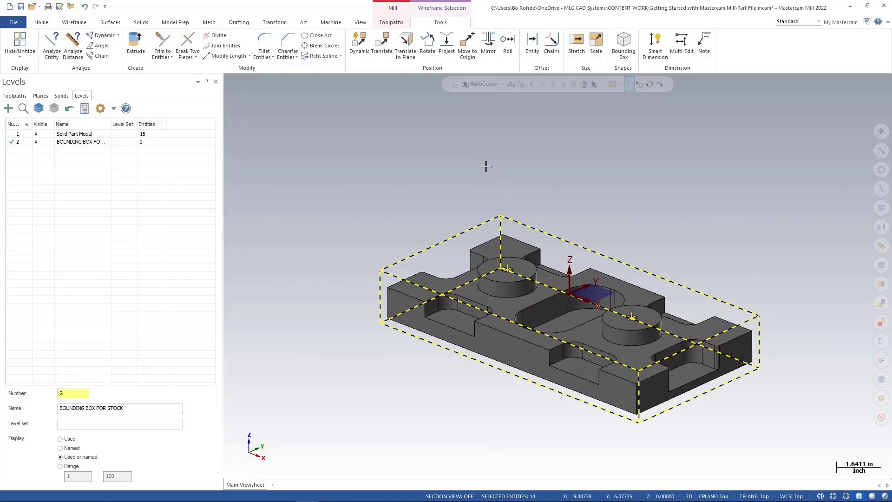
middle_drag(487, 161, 487, 166)
scroll(487, 165, up, 3)
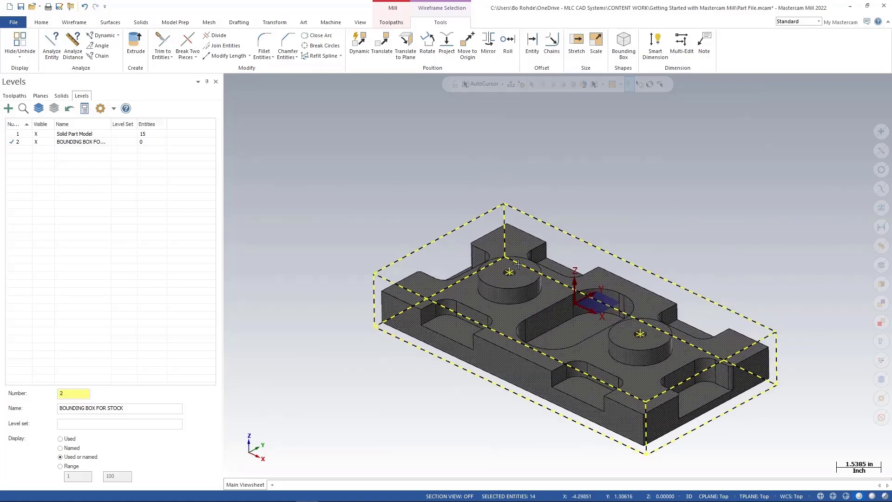
scroll(431, 192, down, 3)
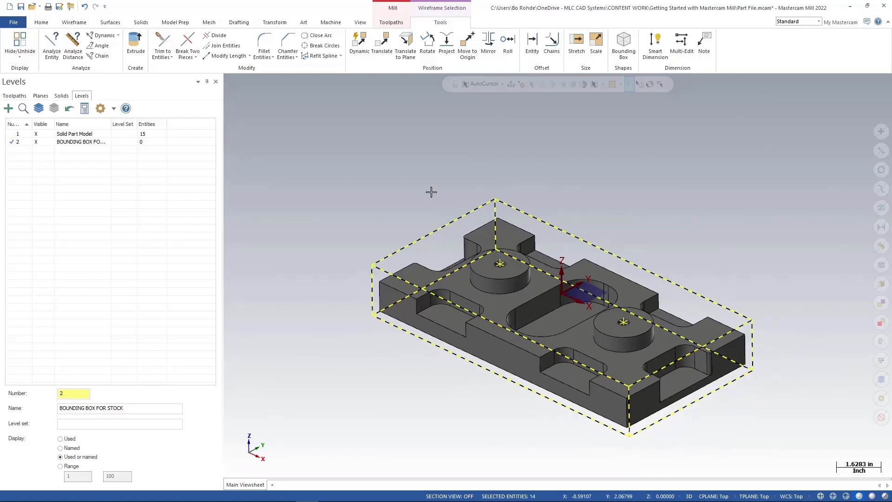
right_click(571, 154)
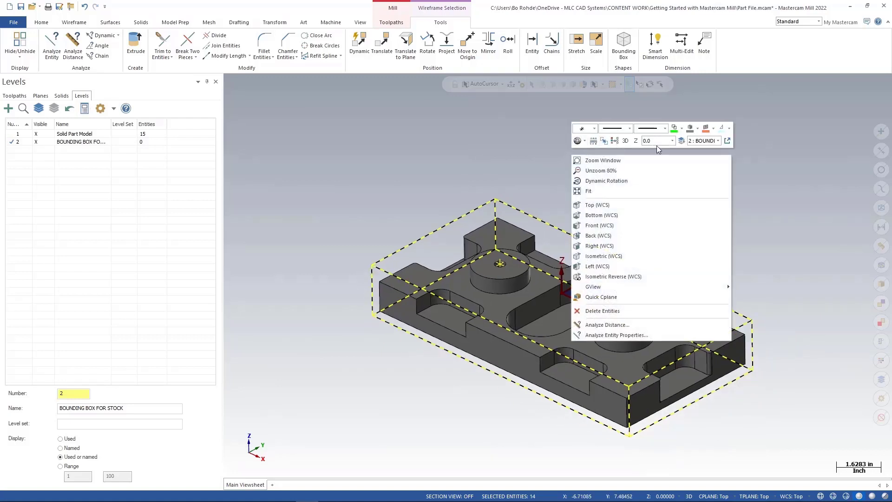
click(683, 145)
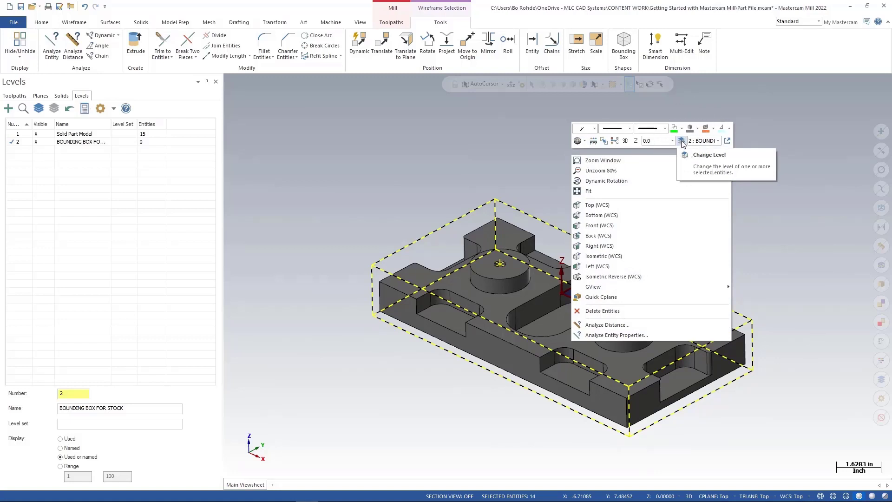
click(682, 141)
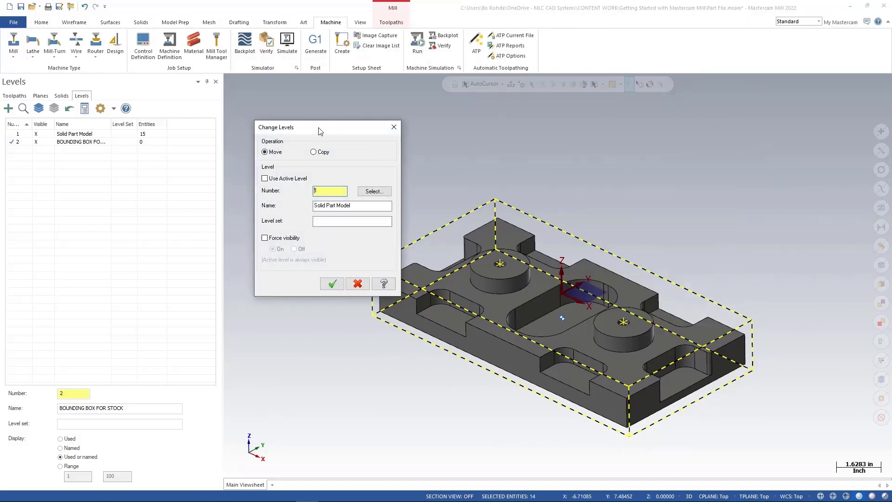
click(272, 153)
click(265, 179)
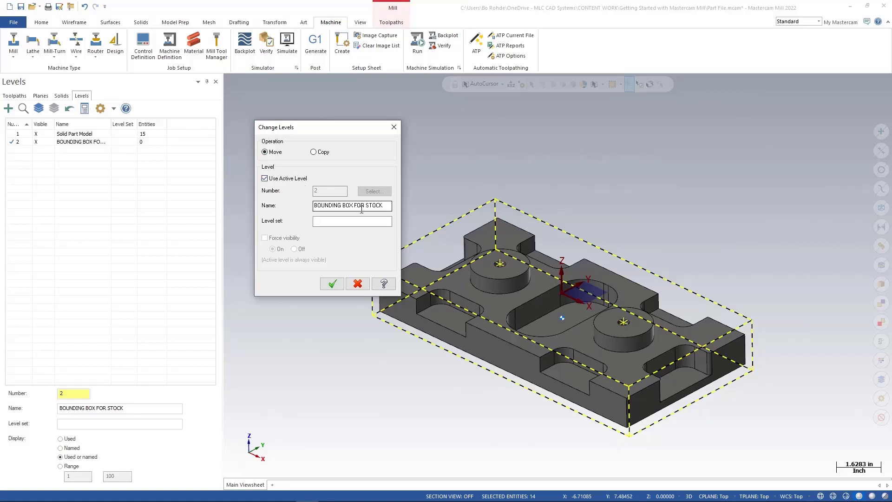
click(332, 284)
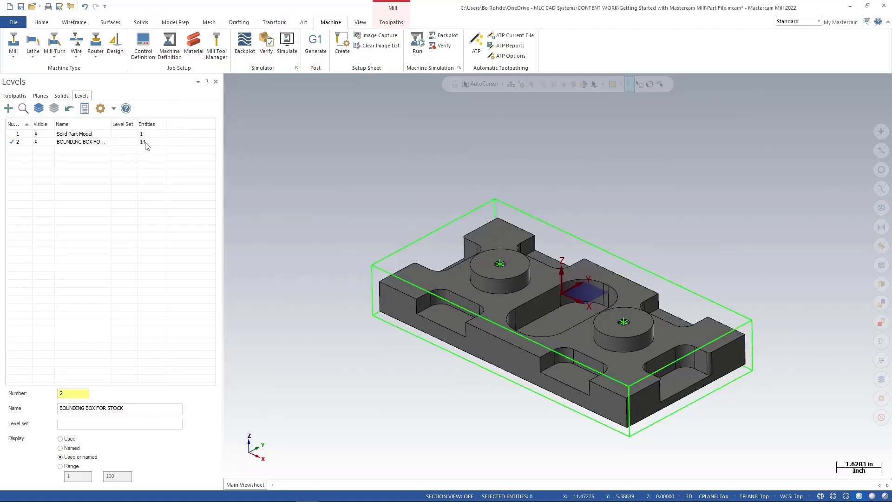
Make level 1 Solid Part Model active and toggle the bounding box level's visibility.
click(16, 135)
click(36, 142)
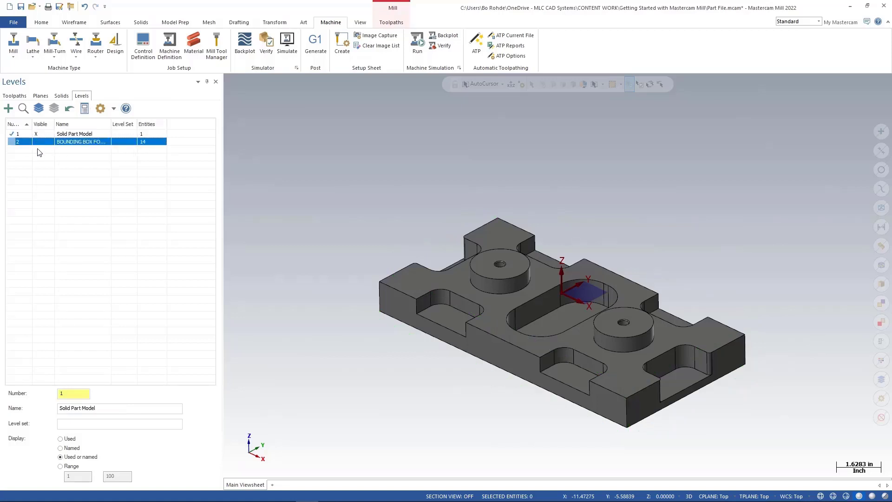
click(41, 142)
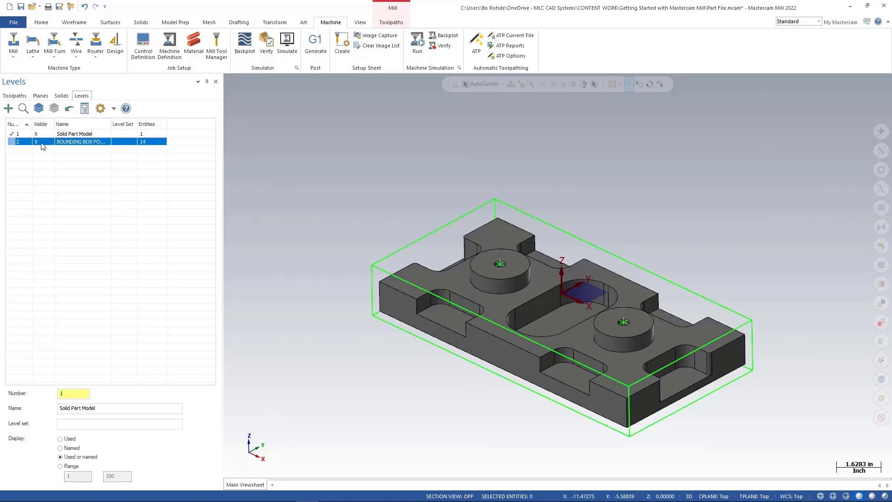
click(41, 142)
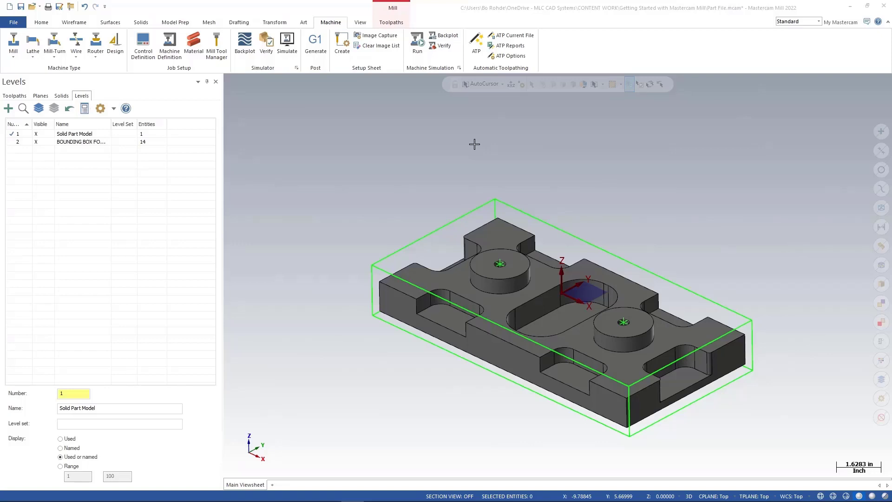
Merge the Vise.x_t file into the part by dropping it from File Explorer, then minimize the explorer window.
mouse_move(307, 500)
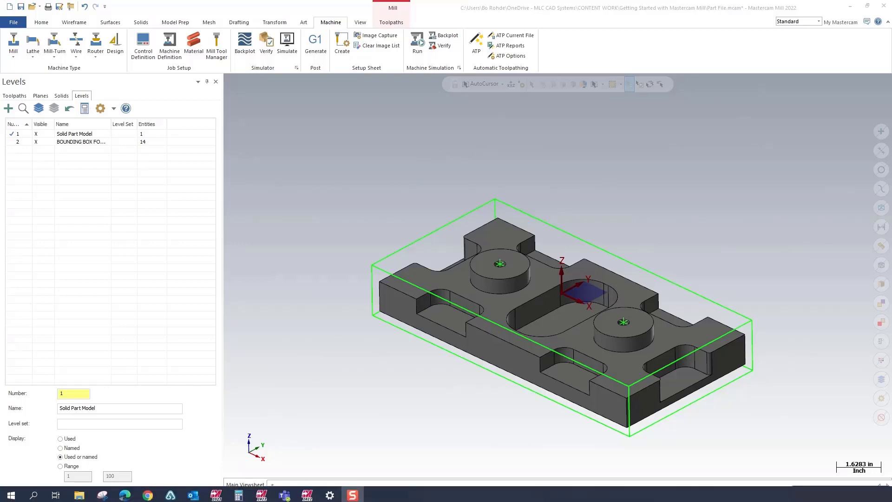
click(79, 493)
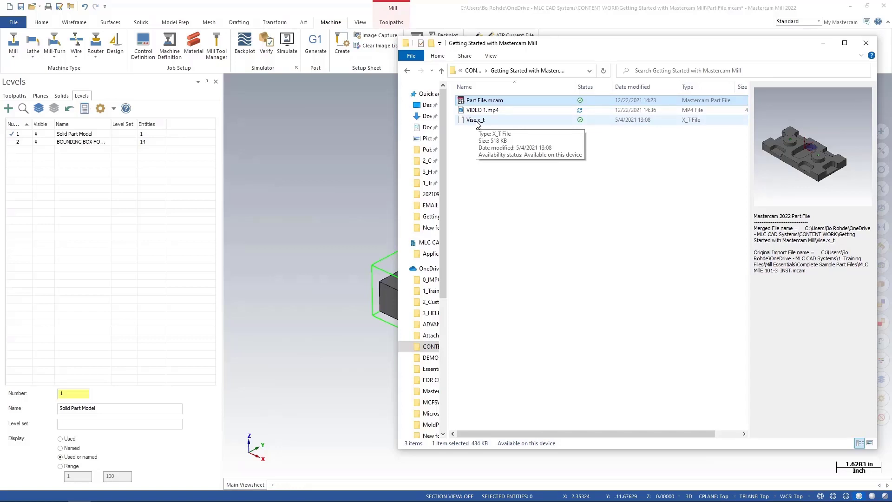
click(476, 120)
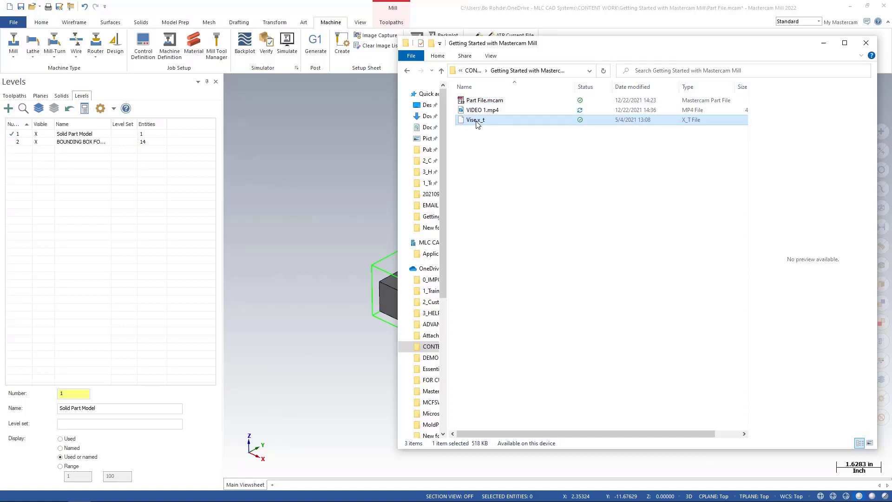
drag(477, 124, 347, 219)
drag(346, 218, 344, 214)
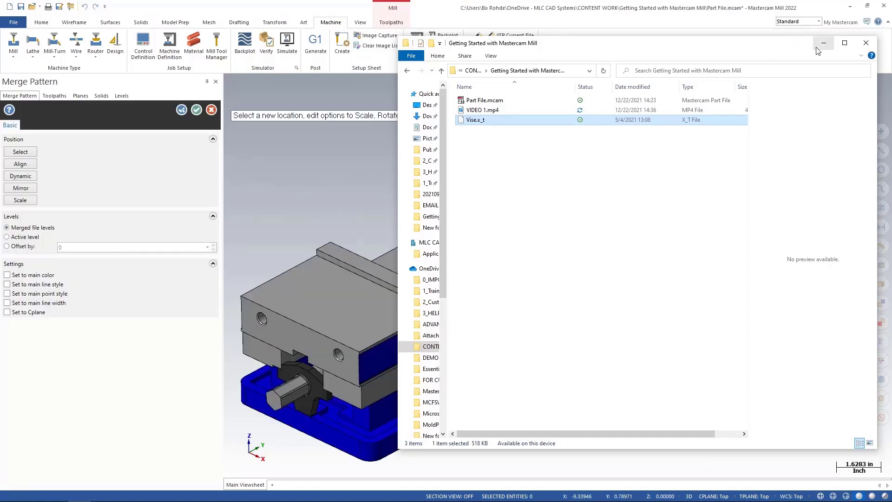
click(823, 44)
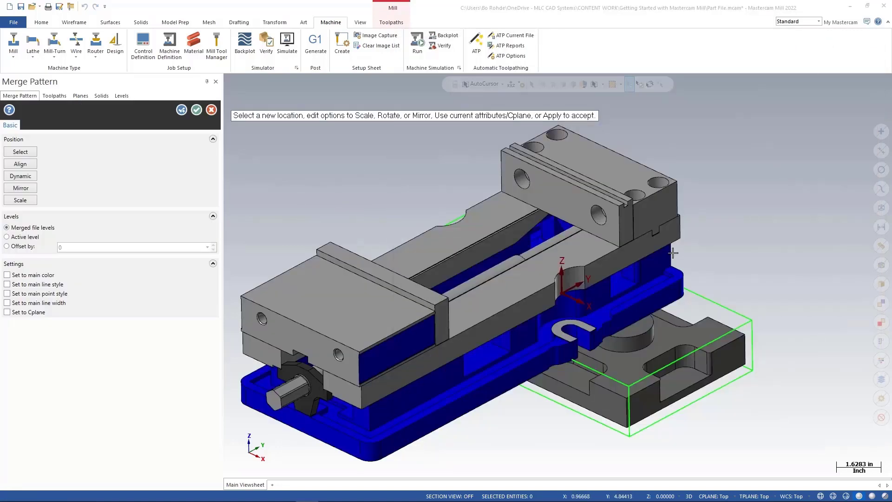
Use Dynamic transform to pick the gnomon origin on the vise and move the vise -12 inches along Z.
scroll(673, 253, down, 3)
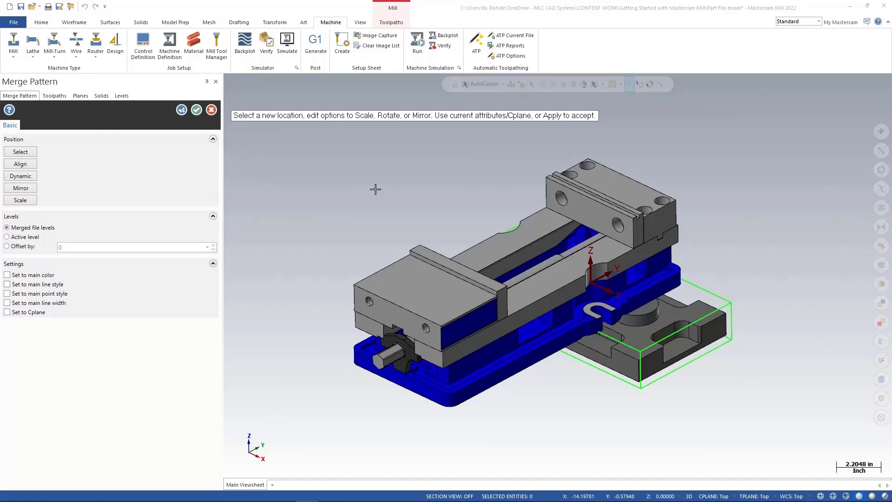
scroll(467, 208, down, 1)
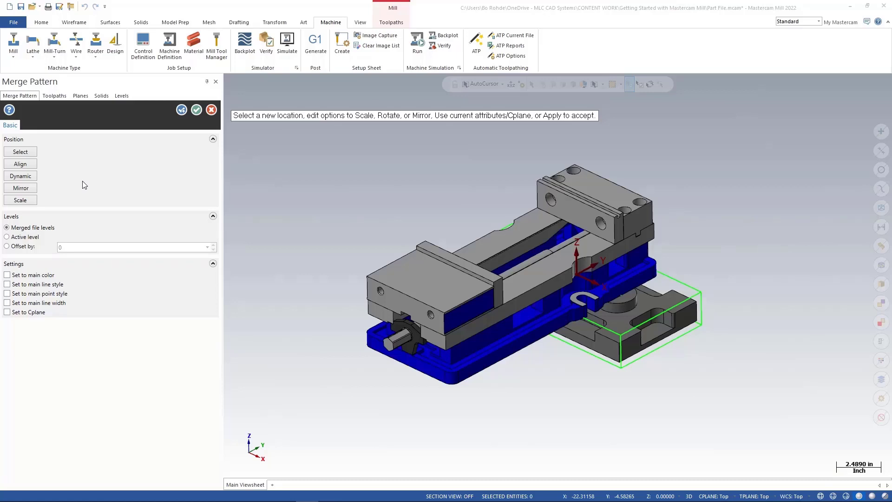
click(32, 177)
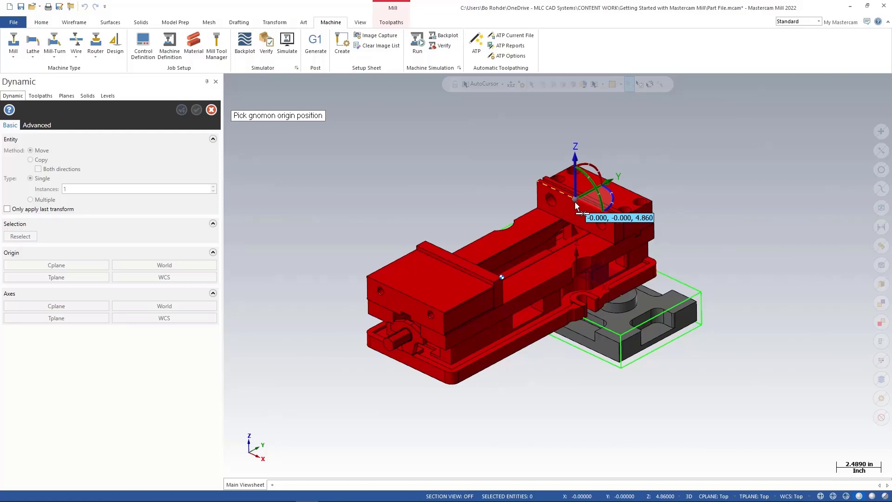
click(575, 203)
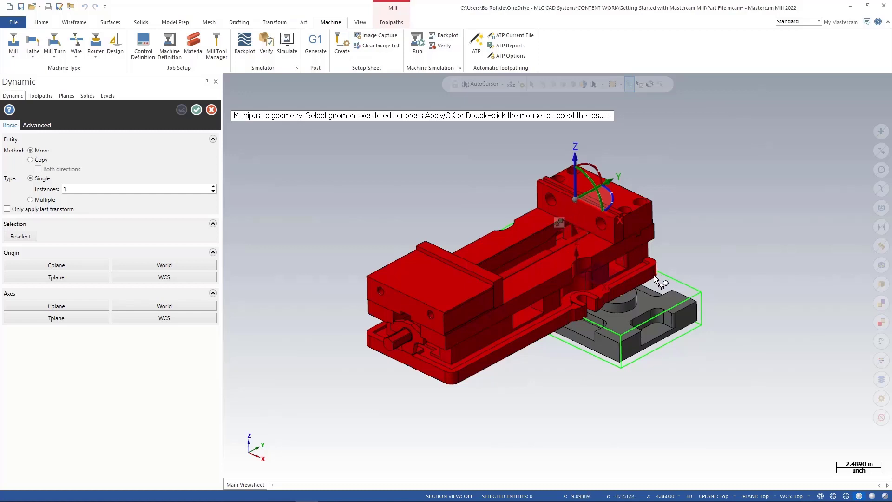
middle_drag(521, 196, 474, 200)
scroll(442, 207, down, 1)
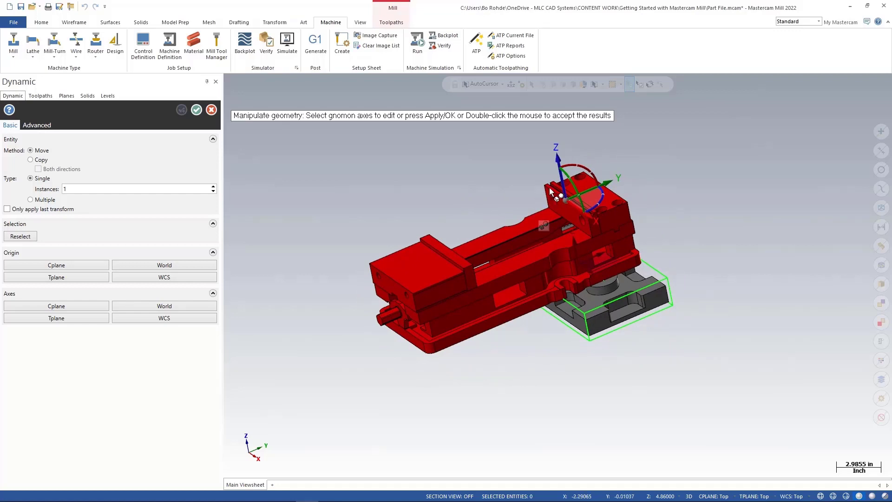
click(563, 183)
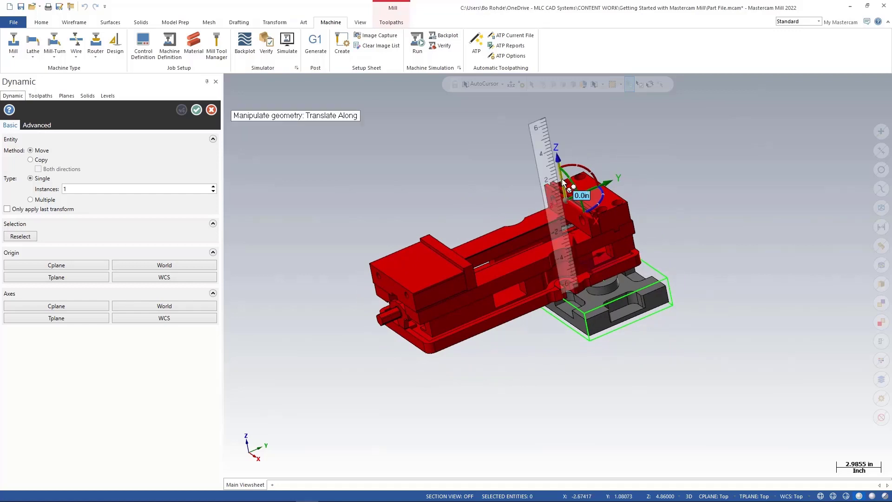
click(563, 183)
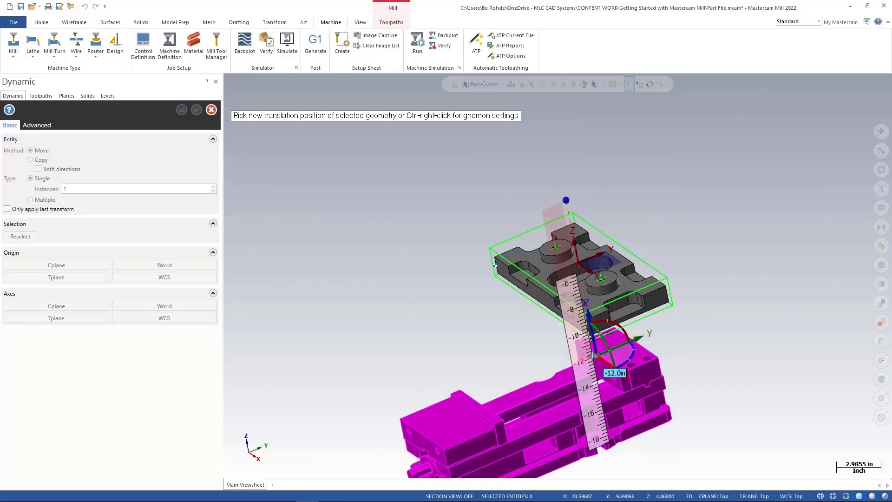
click(594, 356)
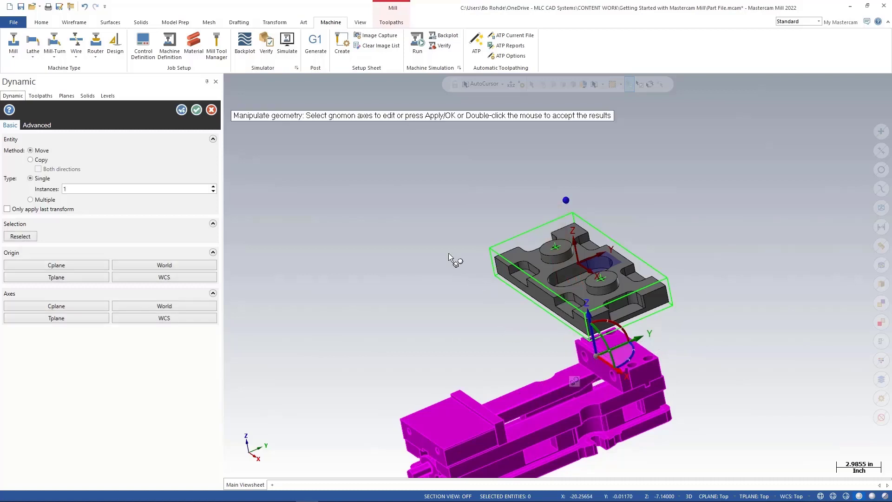
Translate the vise along its Y axis, snapping it to the corner of the stock bounding box.
middle_drag(449, 253, 406, 252)
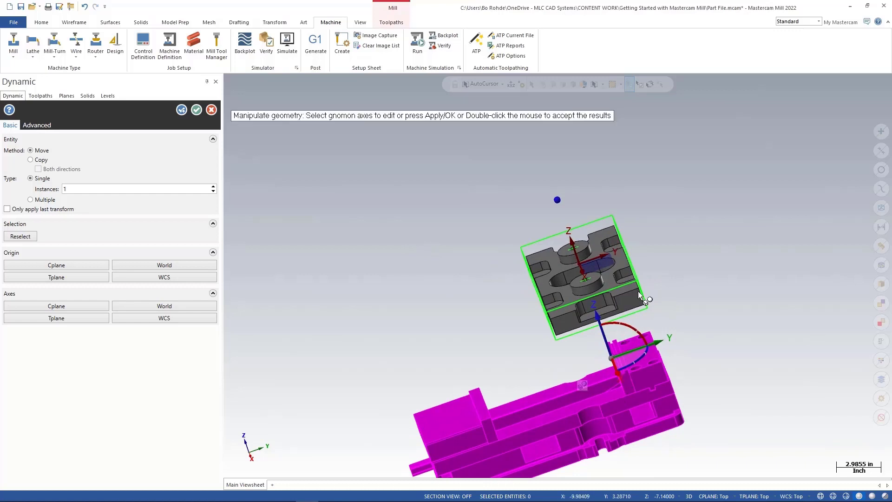
click(626, 352)
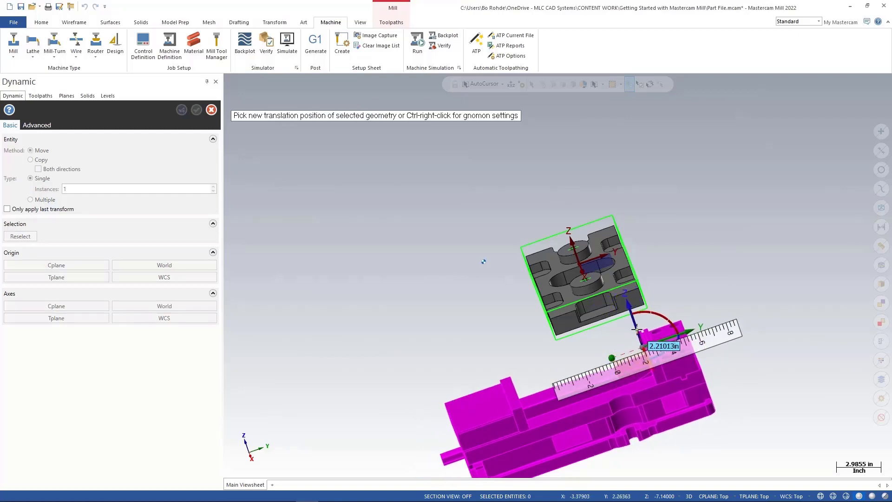
scroll(645, 316, up, 2)
scroll(647, 311, up, 2)
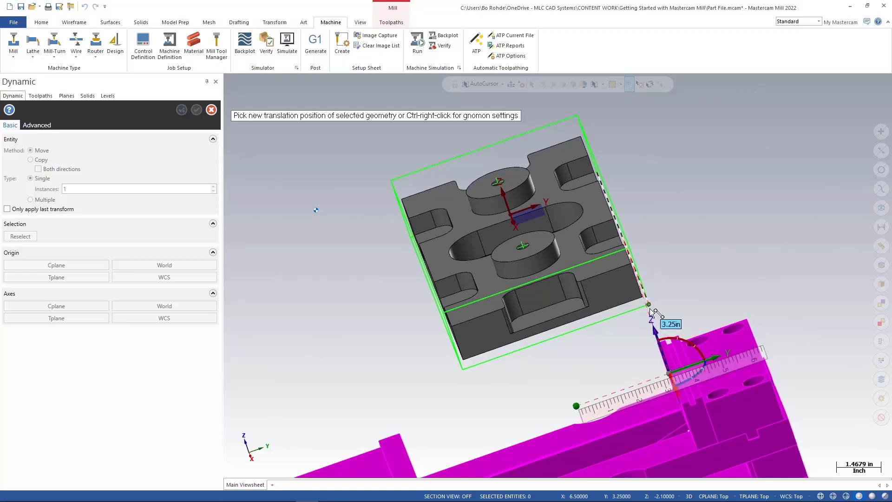
click(649, 305)
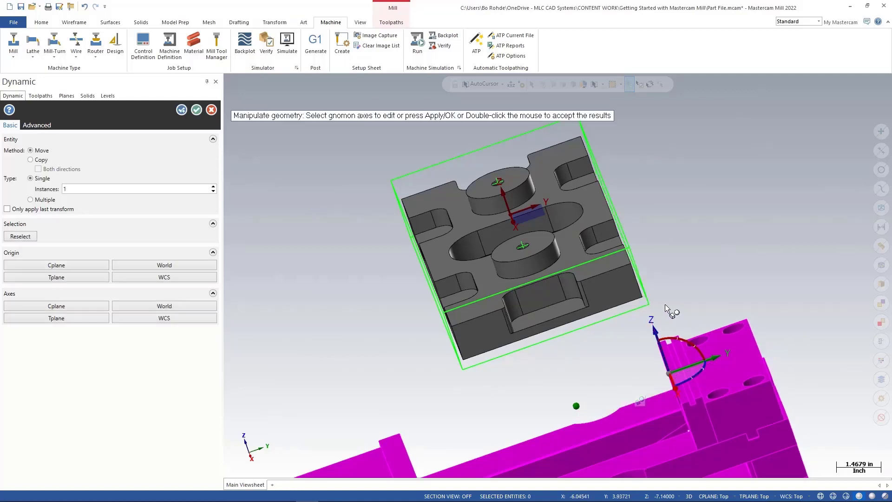
Try snapping the vise upward along Z to the part's bottom edge, about 5.04 then 5.25 inches.
middle_drag(667, 304, 638, 279)
scroll(639, 280, up, 2)
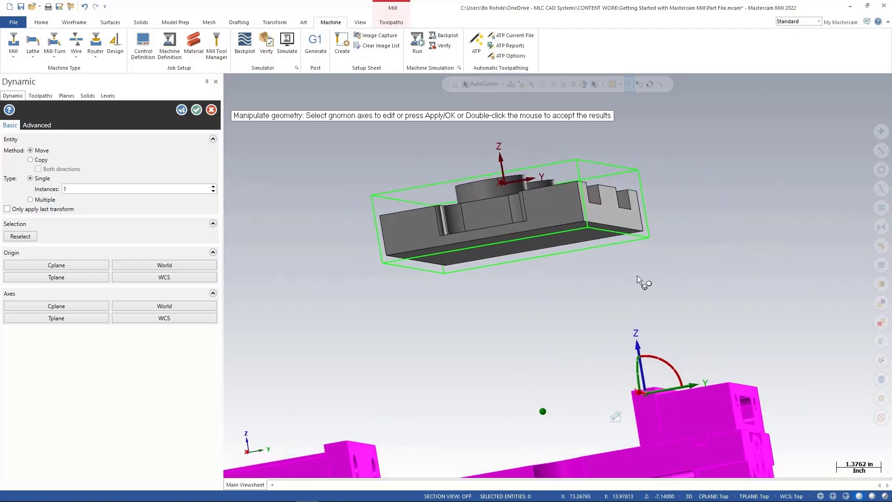
click(641, 379)
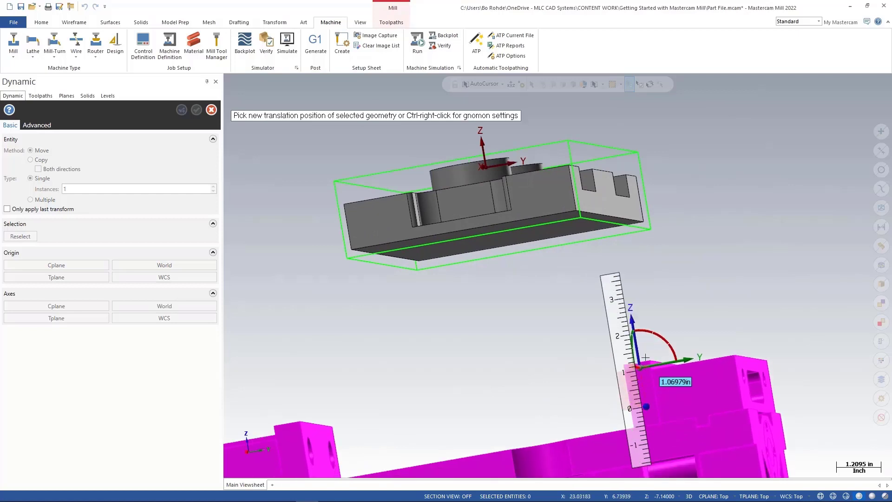
click(582, 222)
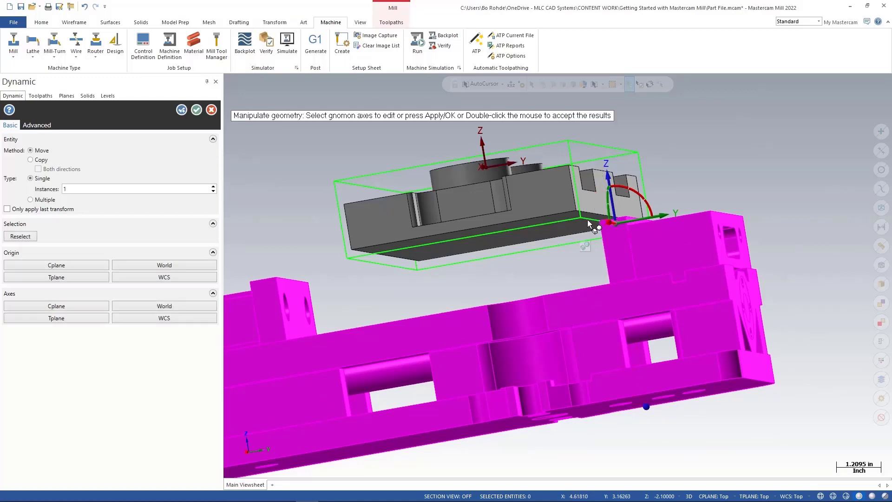
middle_drag(544, 256, 562, 258)
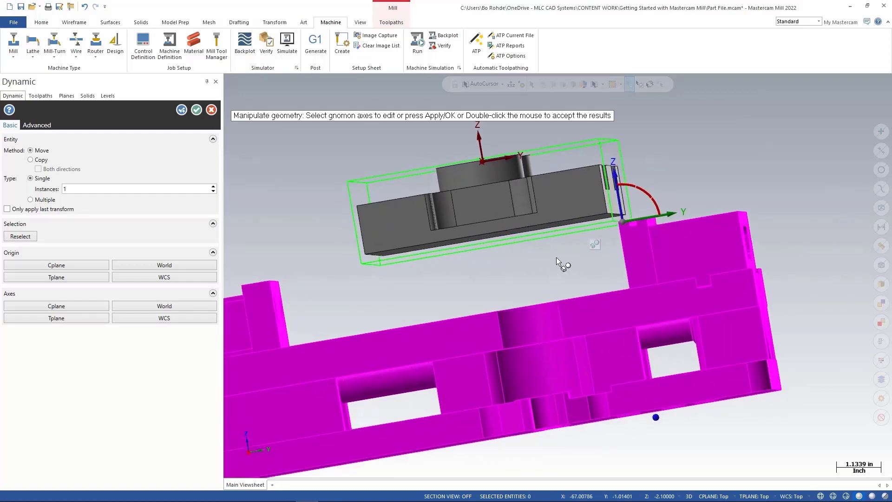
click(622, 211)
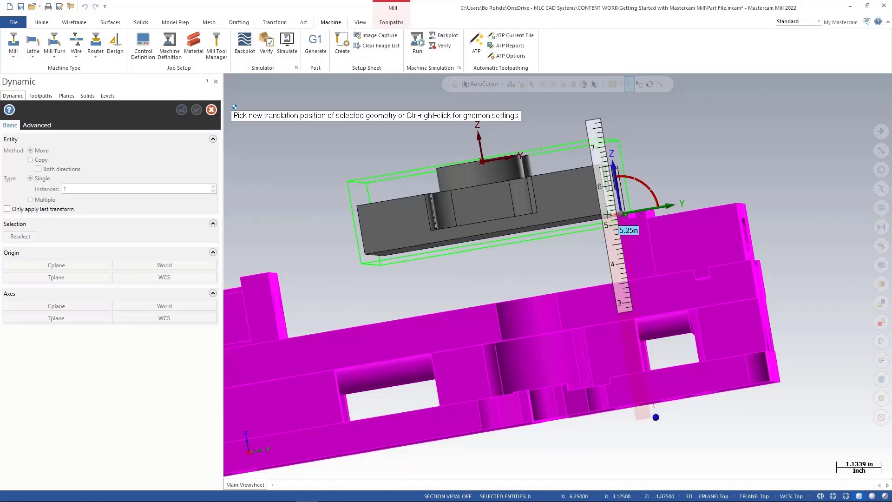
click(610, 215)
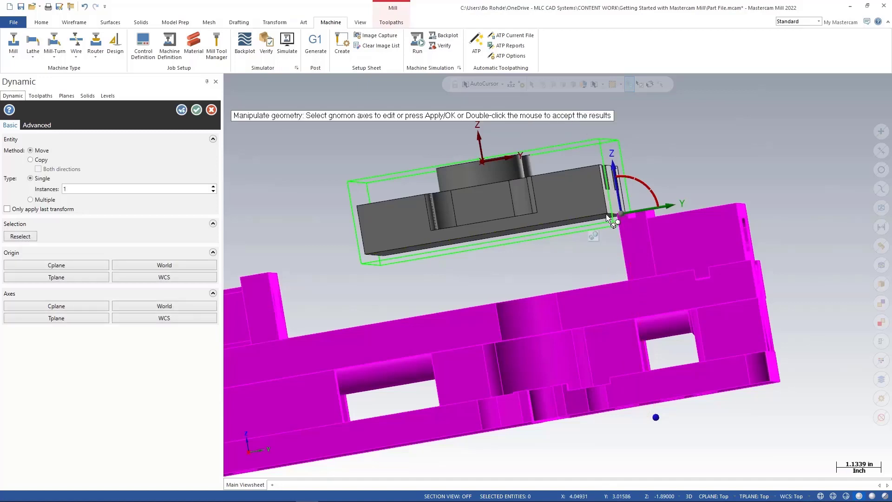
Set the vise's Z translation to 5.2 inches and apply the move.
mouse_move(598, 250)
middle_down()
mouse_move(576, 261)
mouse_move(574, 243)
mouse_move(539, 265)
mouse_move(467, 270)
mouse_move(500, 271)
mouse_move(576, 244)
mouse_move(574, 265)
mouse_move(596, 255)
middle_up()
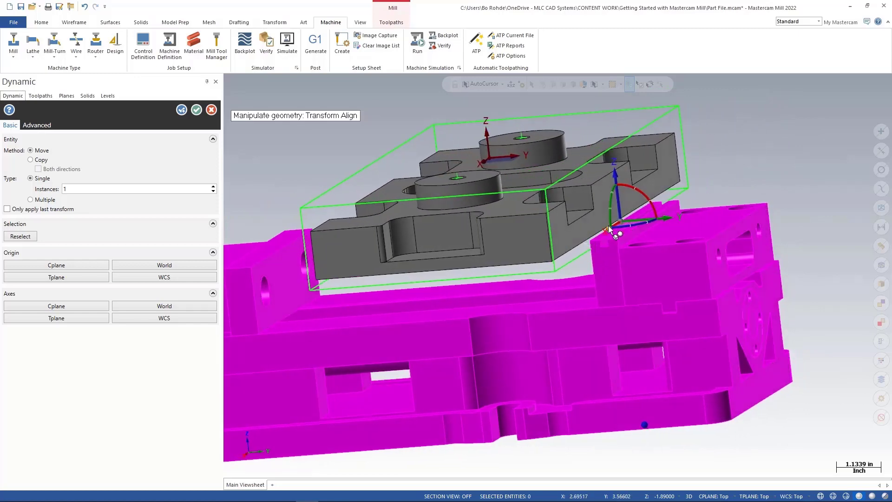
click(618, 201)
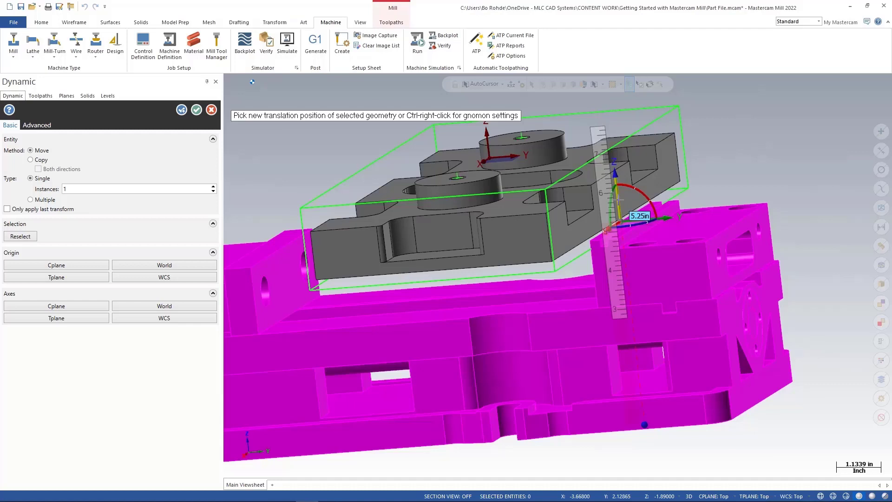
drag(618, 199, 620, 227)
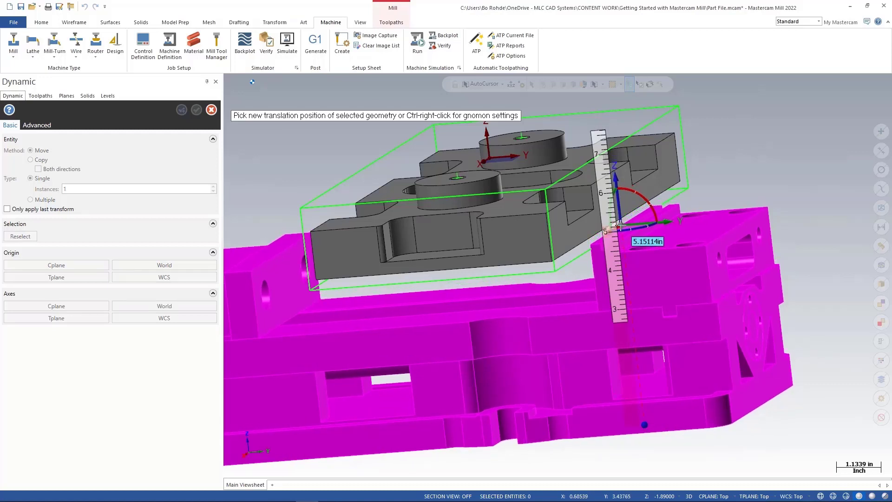
text(5.2)
key(Return)
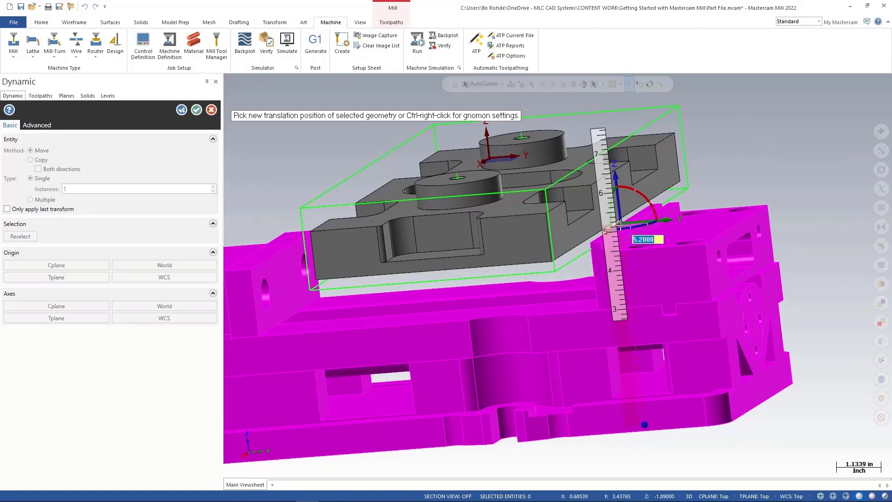
key(Return)
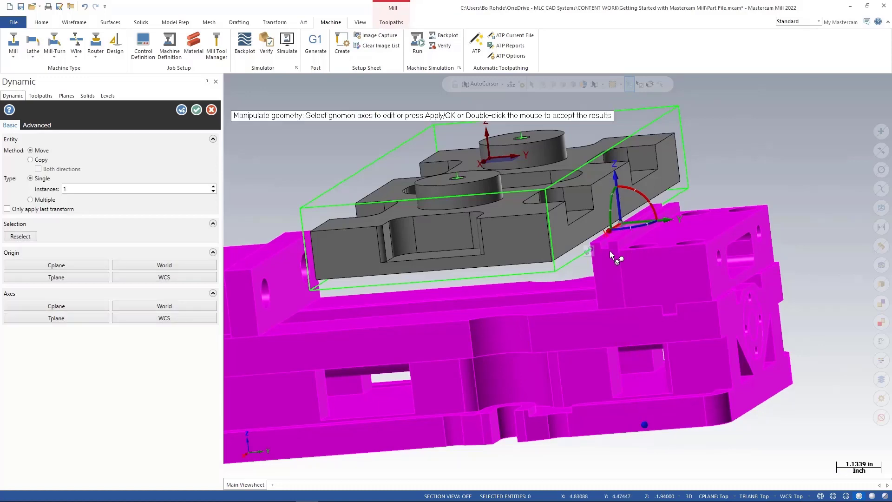
middle_drag(611, 251, 674, 291)
scroll(674, 290, down, 2)
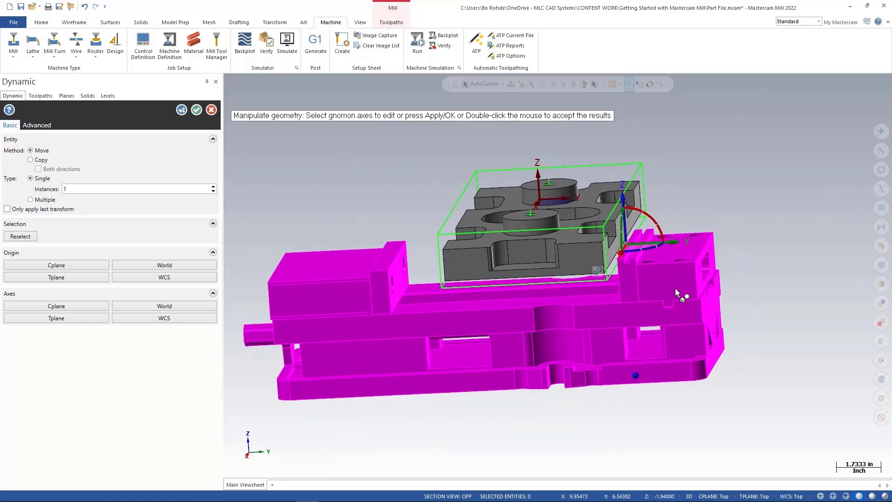
middle_drag(675, 288, 733, 293)
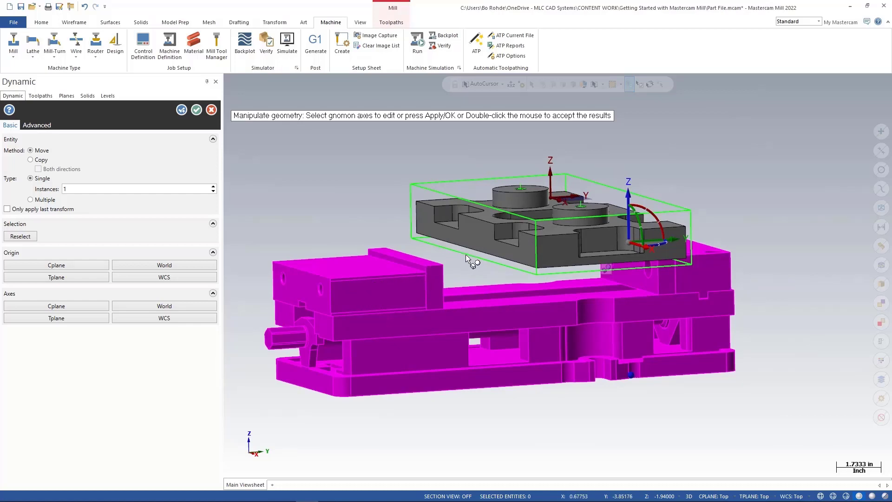
click(181, 109)
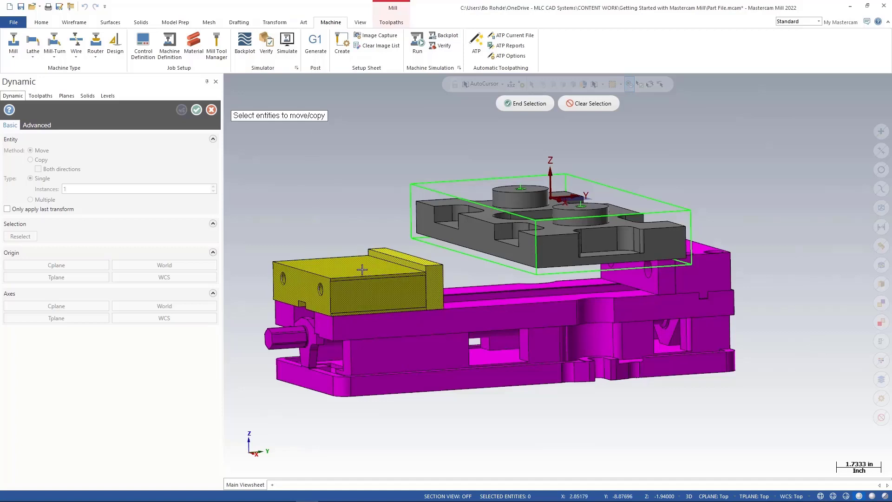
Select the movable vise jaw, place the gnomon at its corner, and slide it 2.5 inches along Y against the part.
click(527, 104)
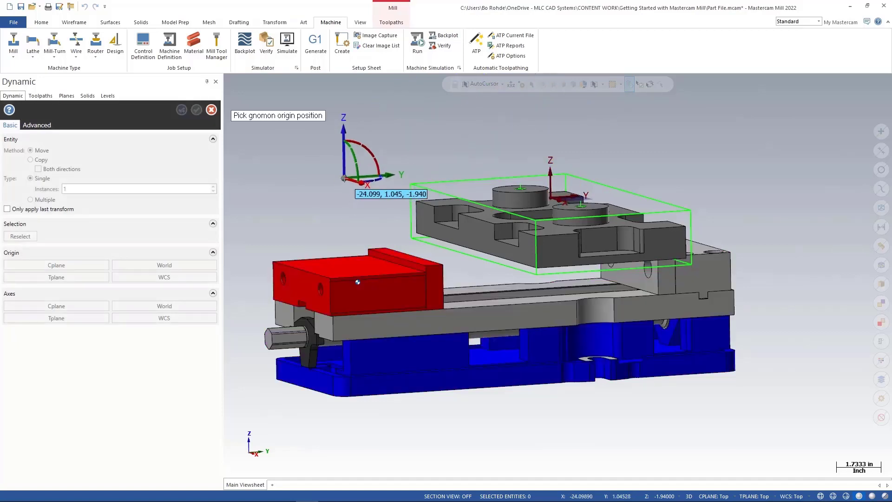
middle_drag(343, 181, 339, 196)
scroll(340, 200, up, 1)
scroll(361, 227, up, 1)
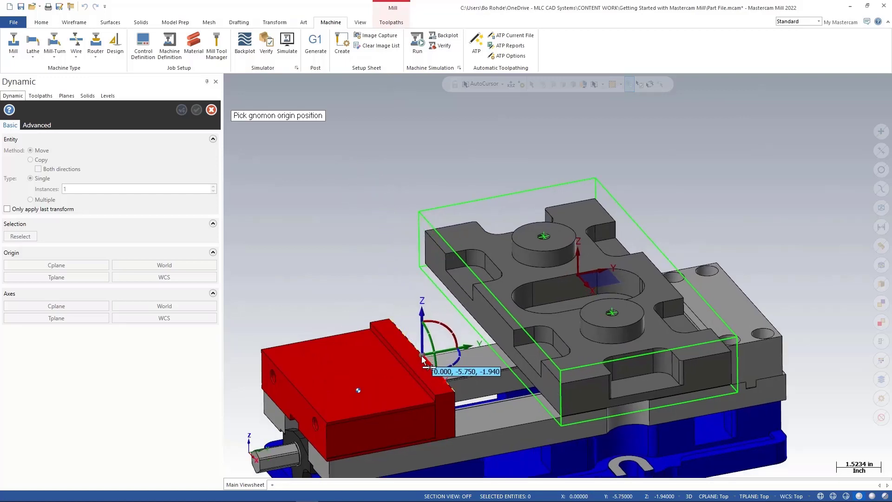
click(422, 358)
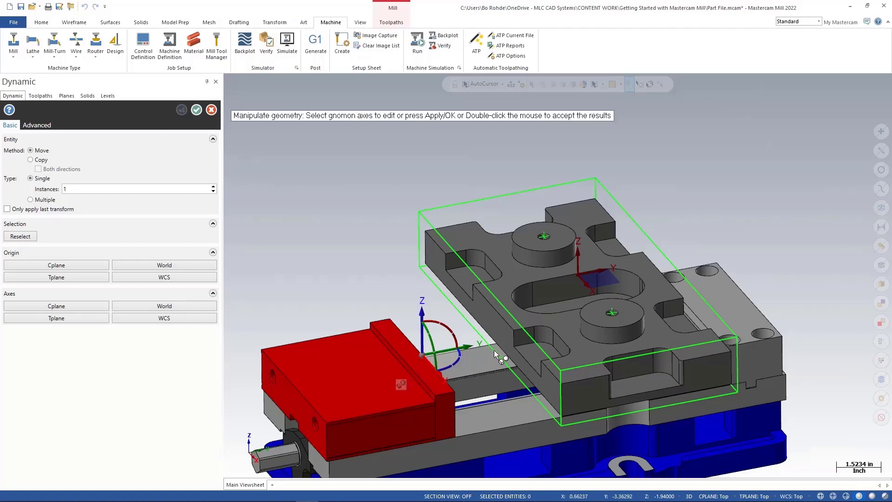
click(446, 351)
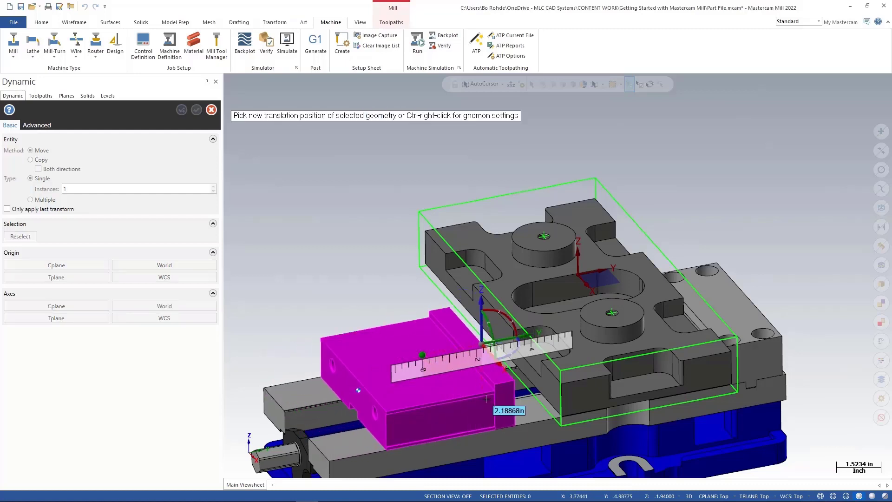
click(562, 428)
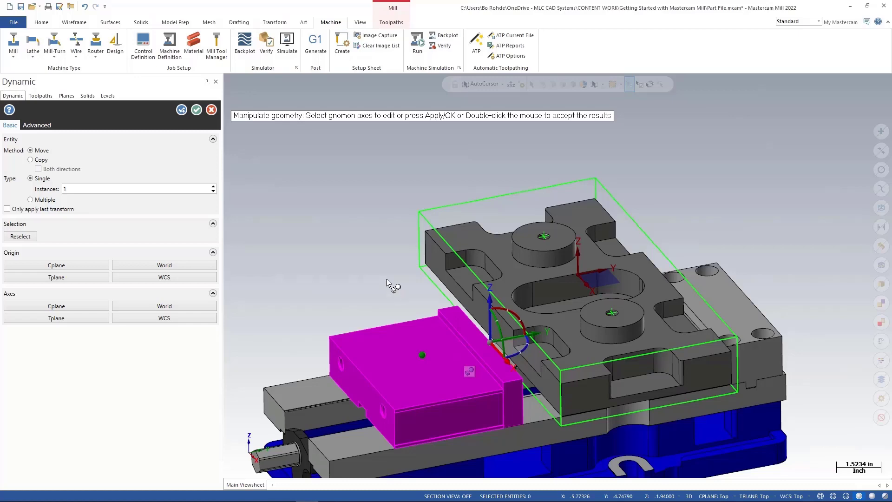
Accept the jaw move and finish the vise merge.
middle_drag(389, 283, 373, 263)
middle_drag(390, 268, 374, 245)
scroll(375, 245, up, 2)
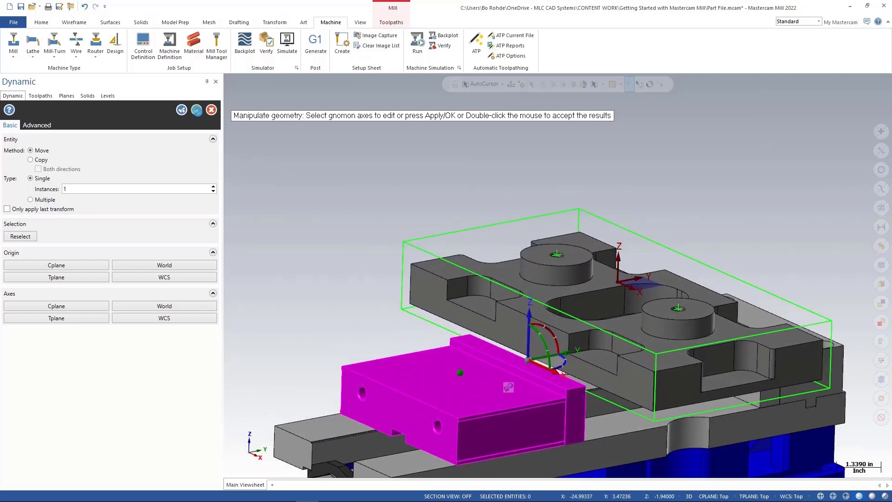
click(197, 110)
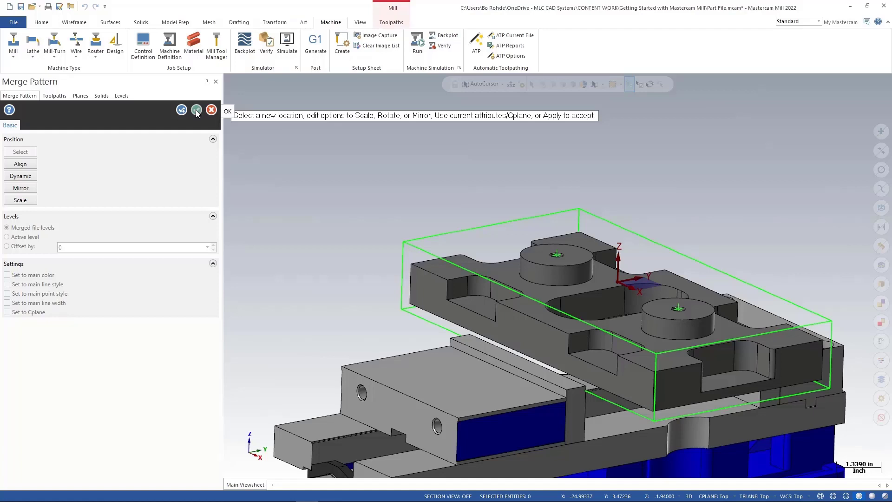
click(197, 110)
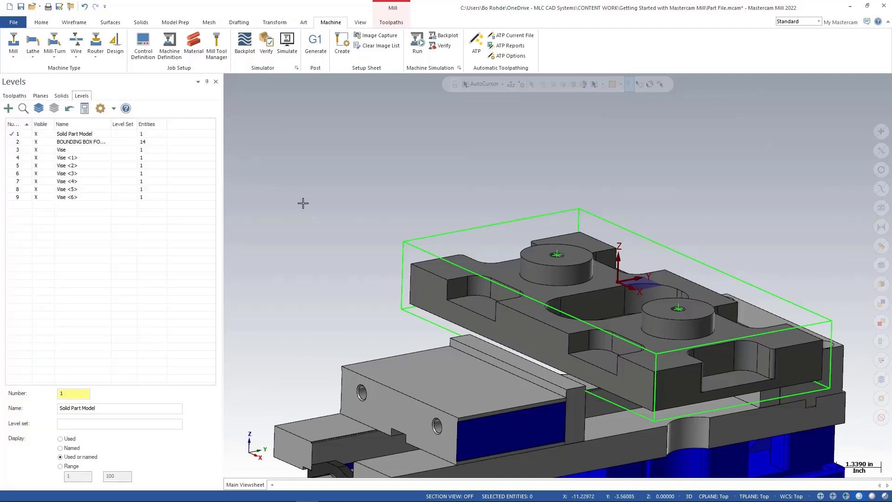
Save the file, replacing the existing Part File.mcam.
scroll(369, 207, down, 1)
scroll(370, 206, down, 2)
middle_drag(372, 205, 397, 202)
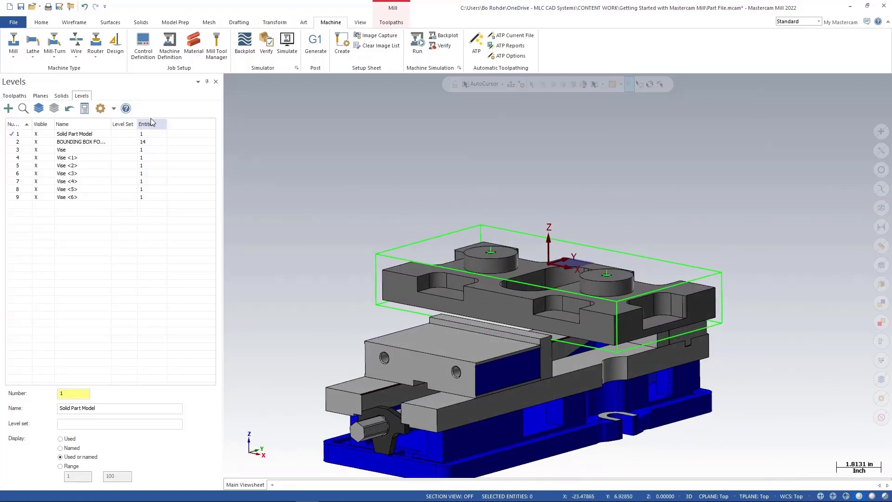
click(21, 7)
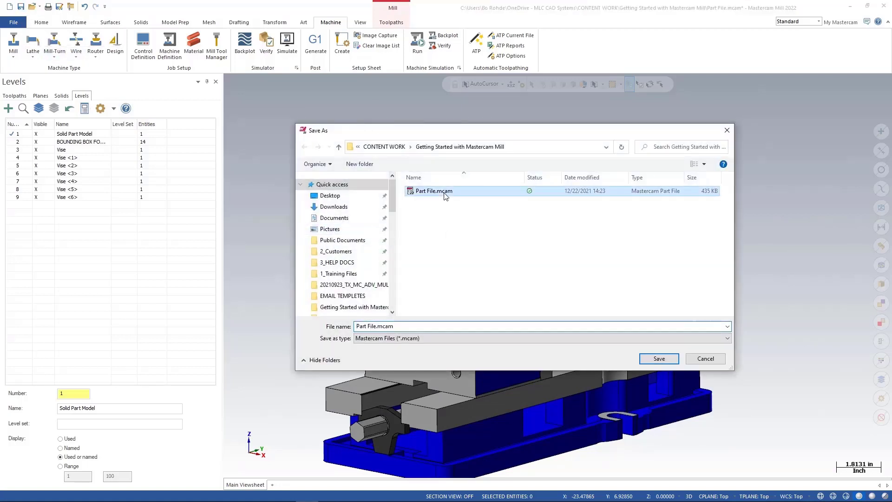
click(653, 360)
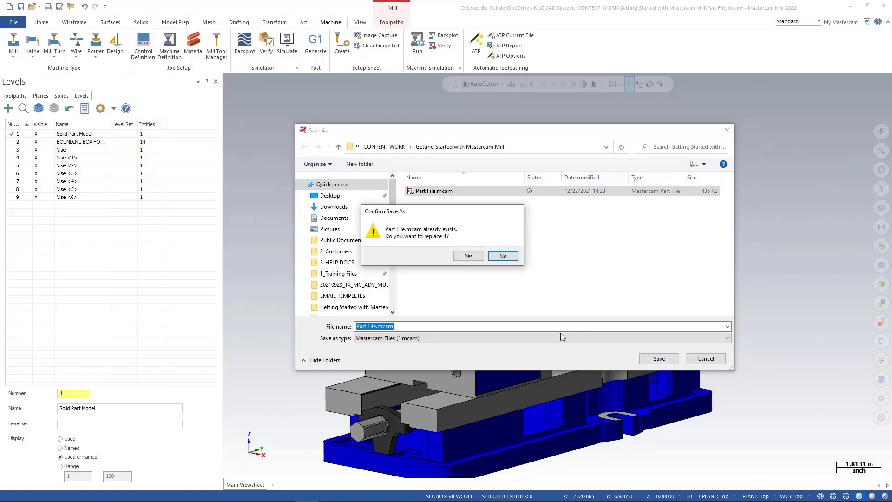
click(464, 255)
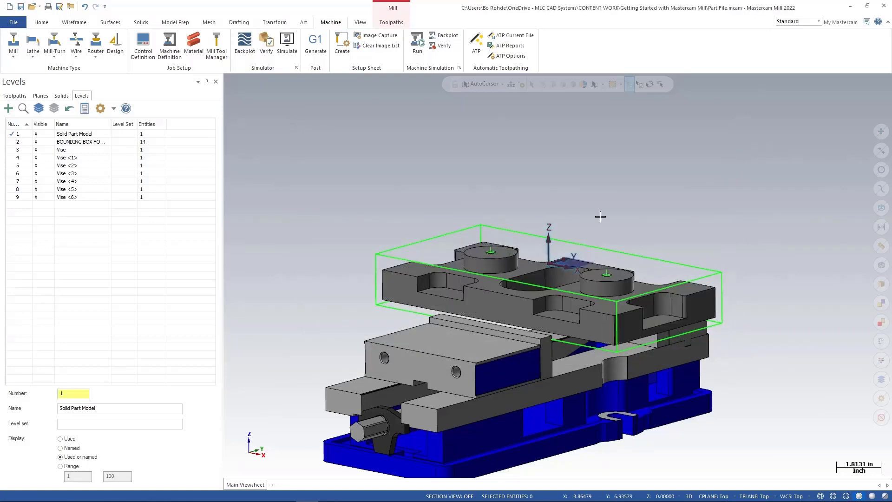
Make level 3 Vise active and hide the Solid Part Model and bounding box levels.
middle_drag(611, 209, 586, 230)
scroll(587, 230, down, 2)
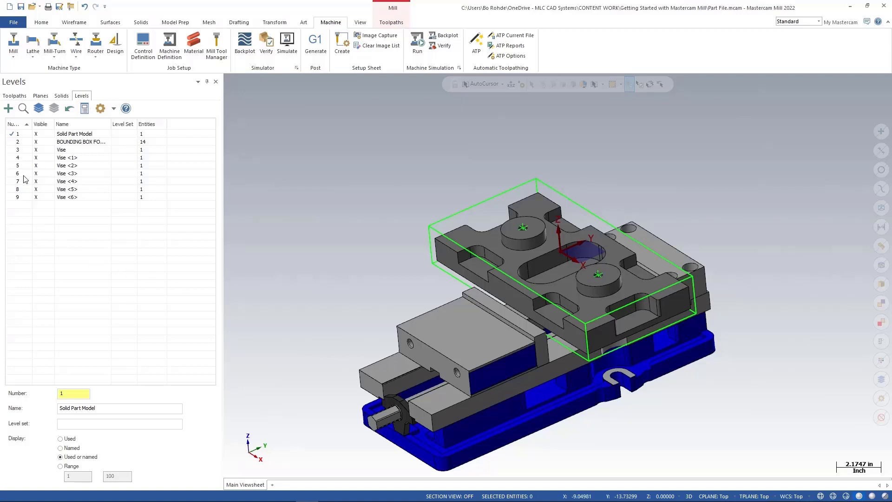
click(11, 151)
click(11, 151)
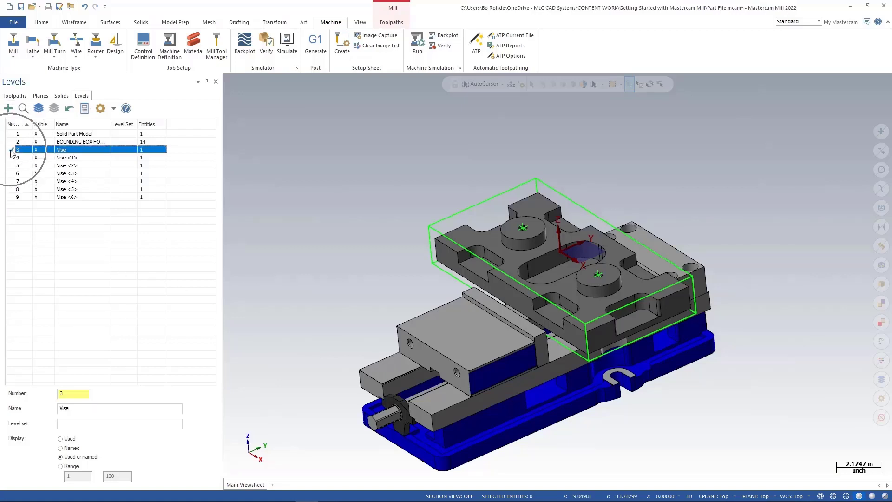
click(42, 141)
click(42, 134)
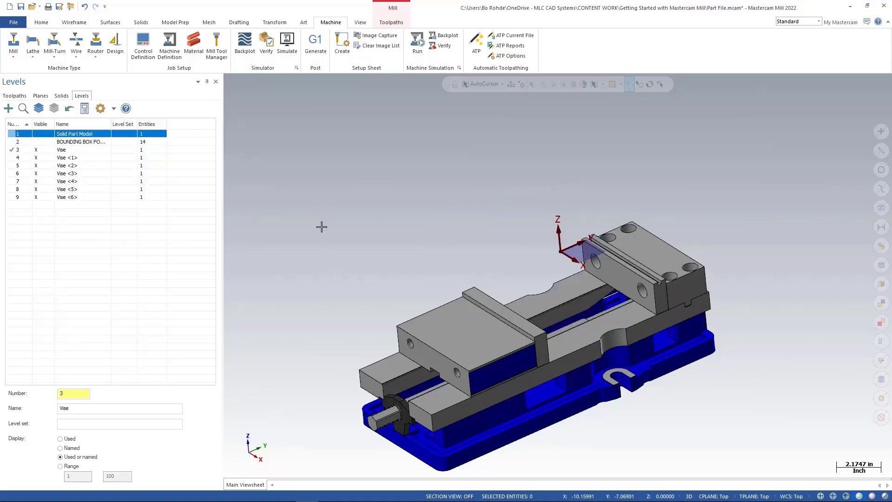
Move all the merged vise entities onto the active Vise level.
drag(324, 185, 779, 484)
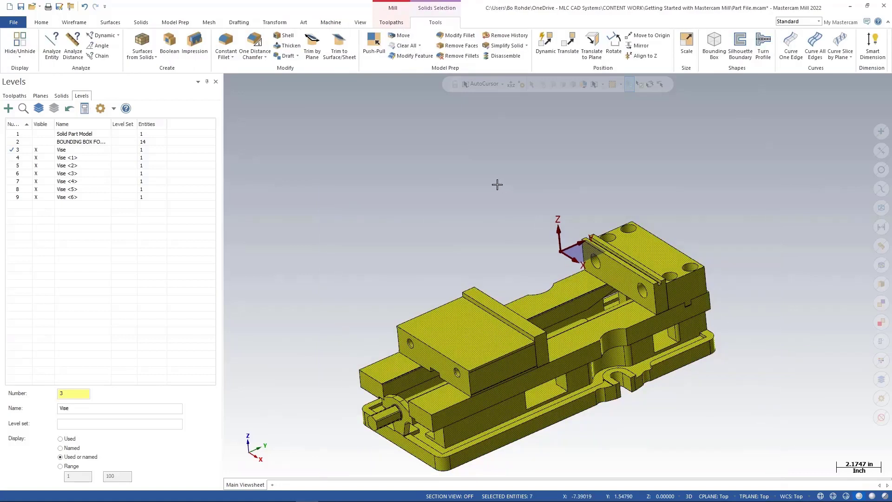
right_click(477, 153)
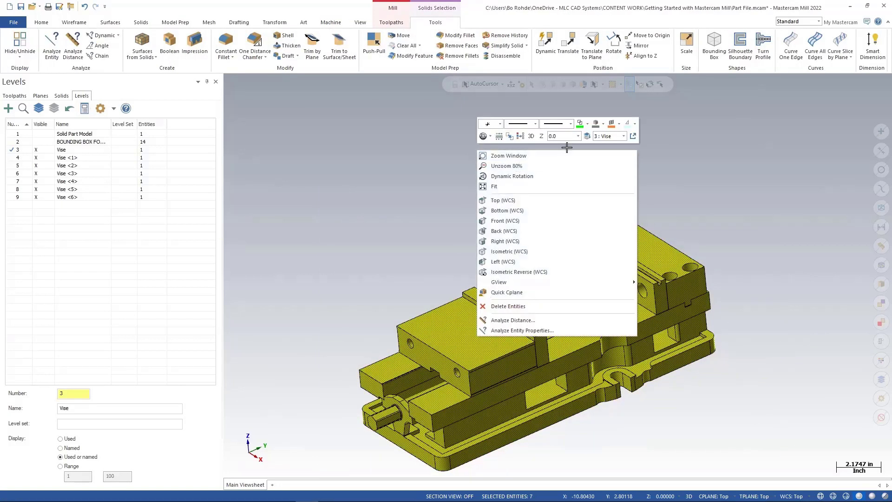
click(587, 136)
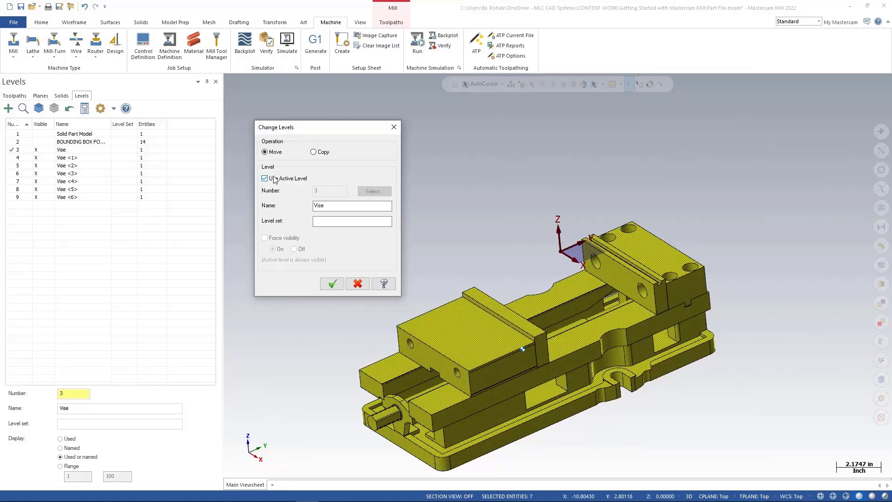
click(332, 284)
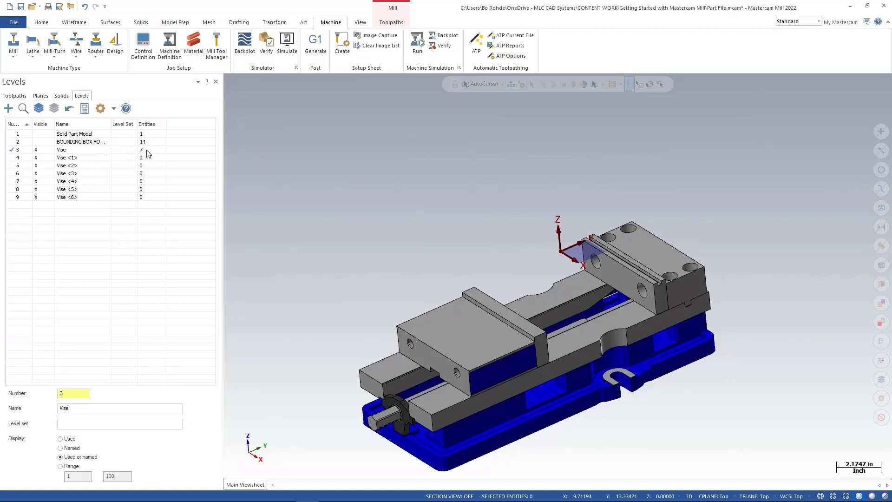
Clear all empty levels from the level list.
right_click(79, 161)
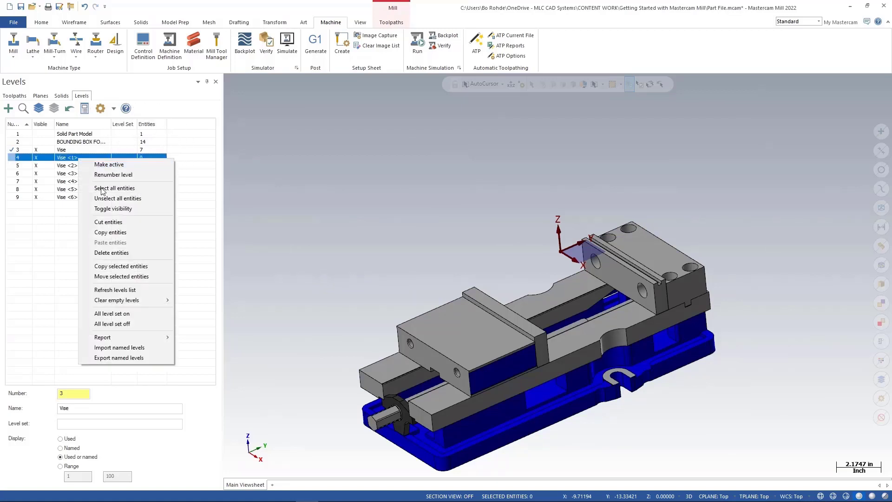
mouse_move(154, 301)
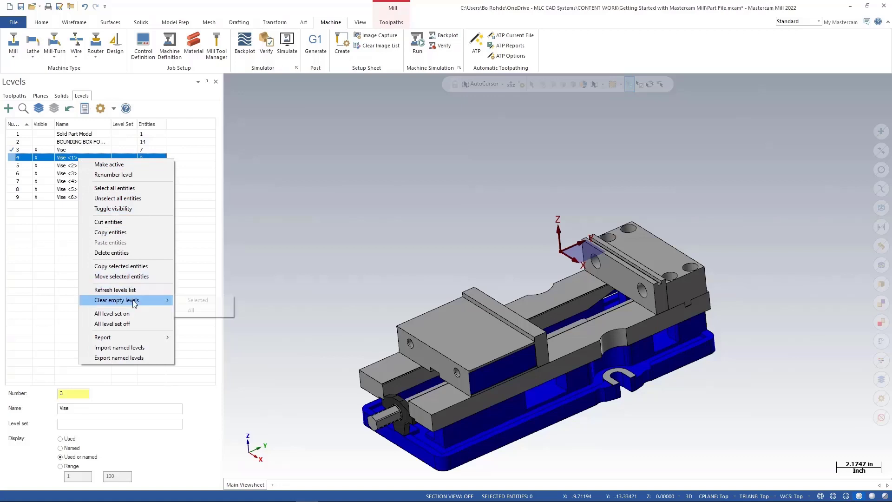
click(194, 310)
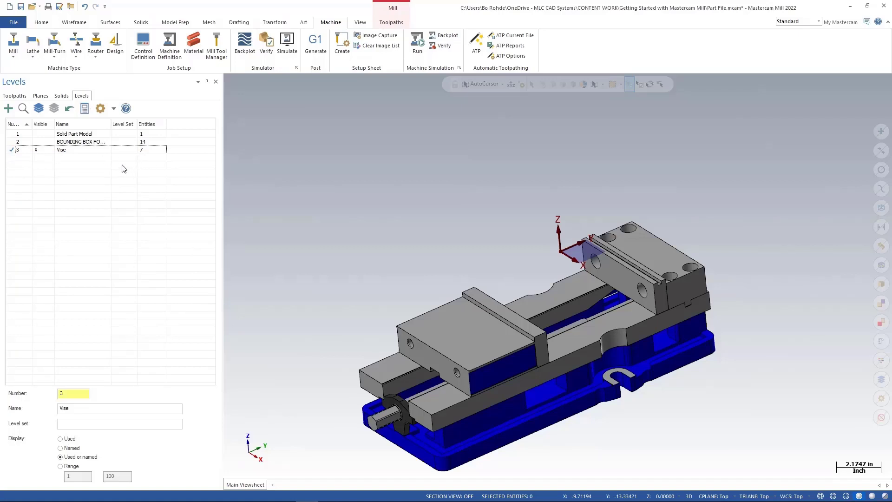
Turn the Solid Part Model and BOUNDING BOX FOR STOCK levels back on, leaving level 2 active.
click(17, 134)
click(18, 141)
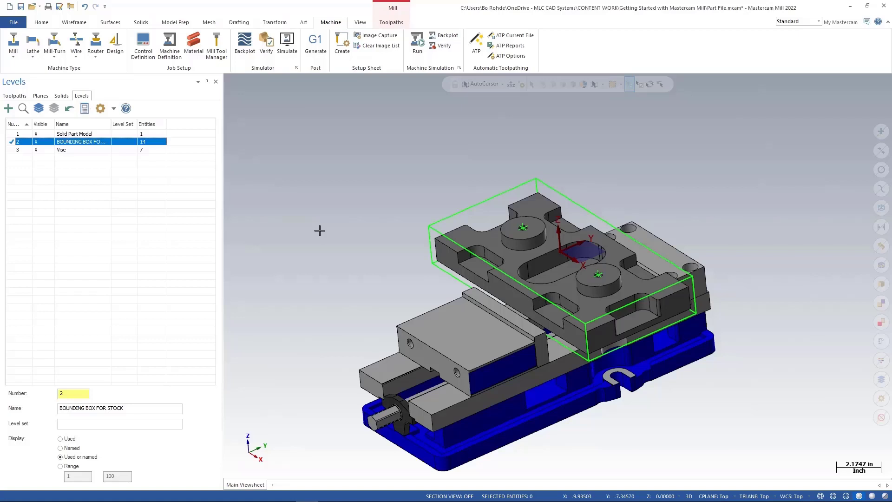
click(15, 96)
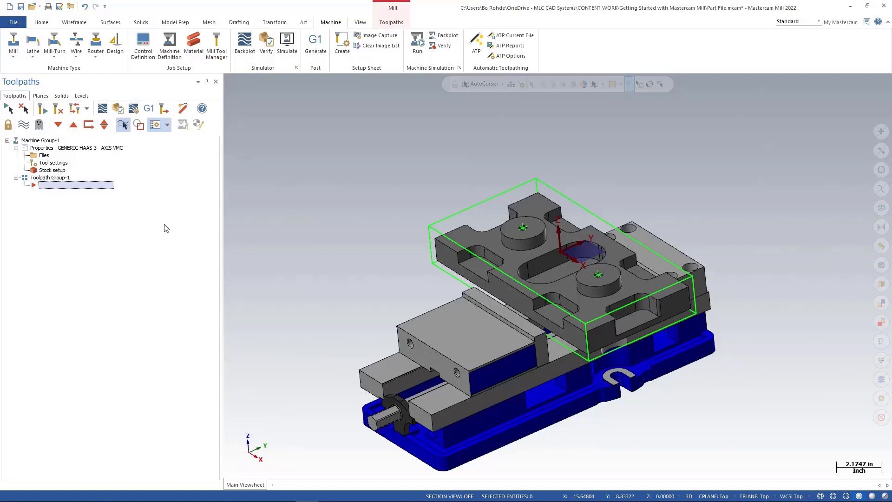
right_click(302, 253)
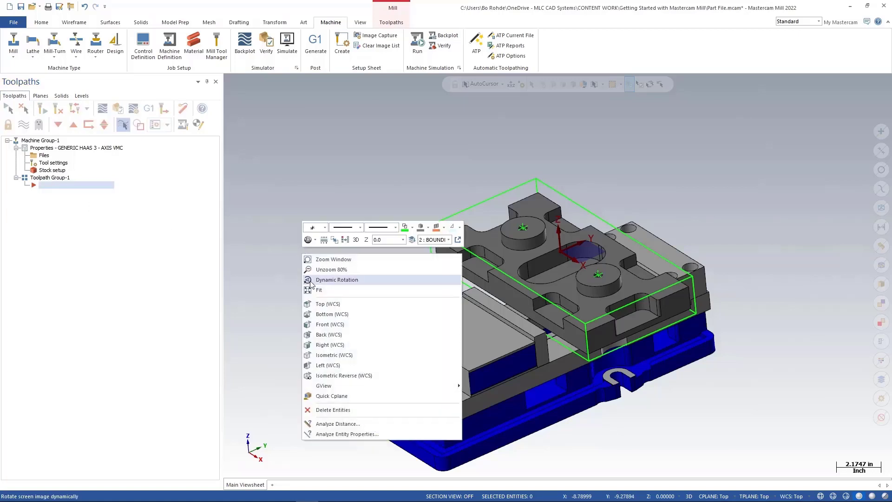
click(337, 375)
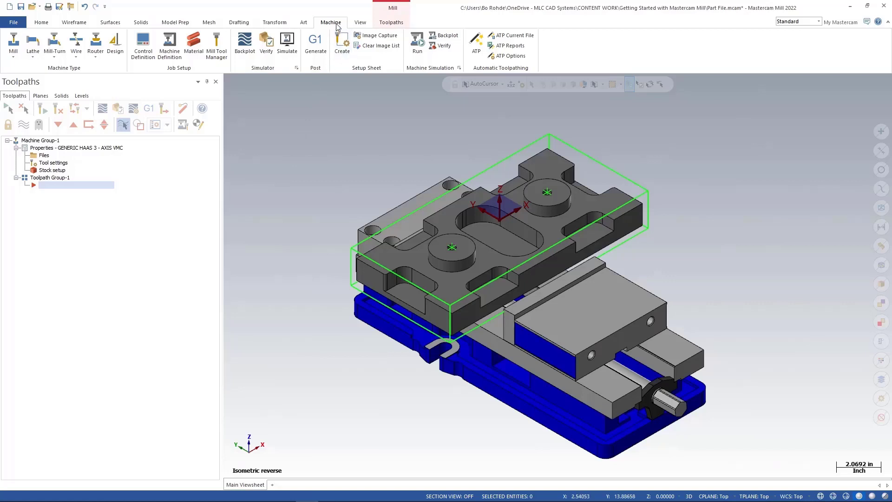
Open the Tool Manager and filter the library tool list to face mills only.
click(221, 52)
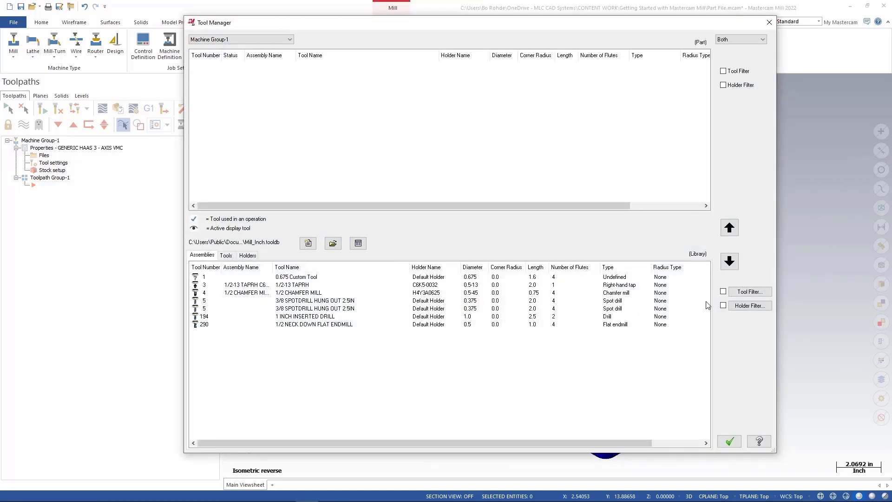
click(723, 291)
click(723, 306)
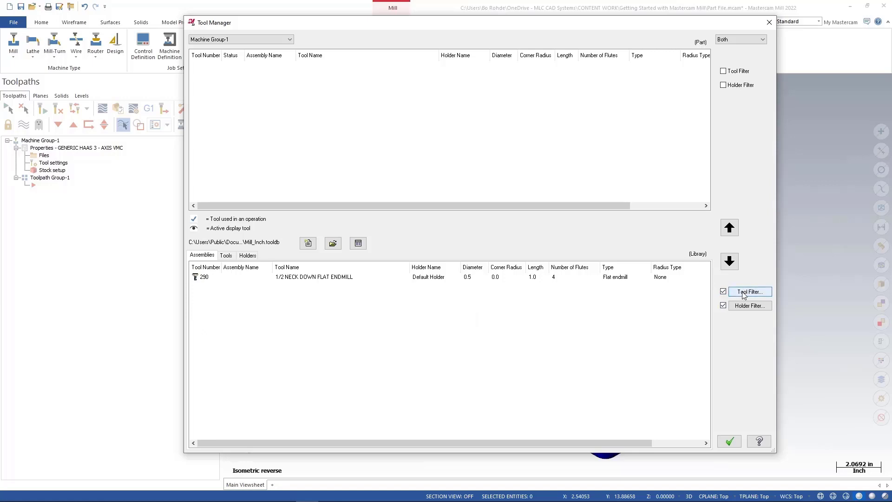
click(743, 292)
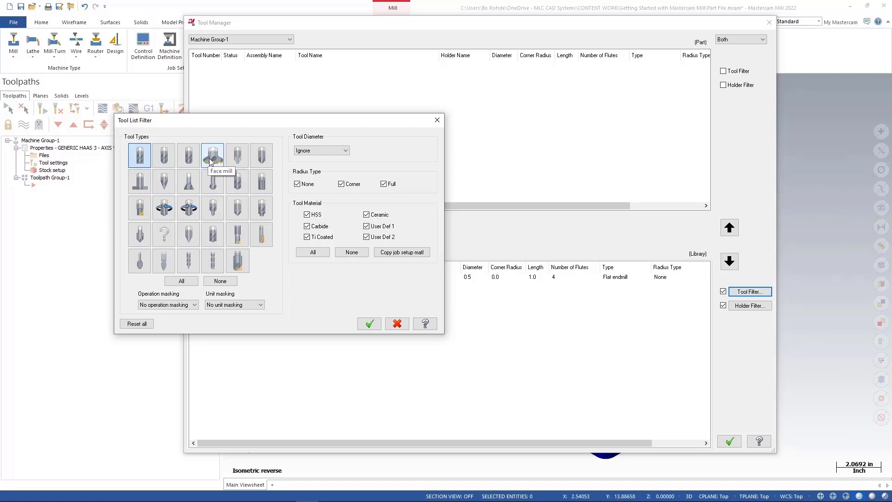
click(182, 281)
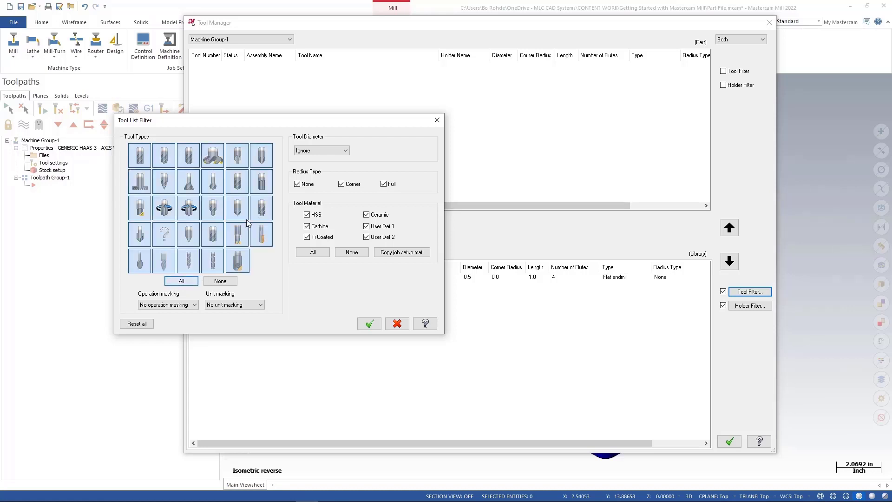
double_click(212, 160)
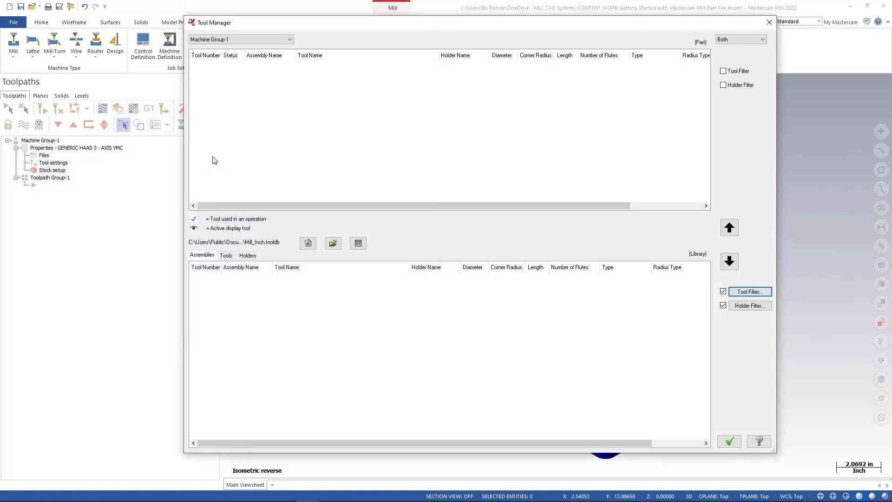
click(723, 305)
Copy the 2" FACE MILL from the library tools into Machine Group-1.
click(226, 256)
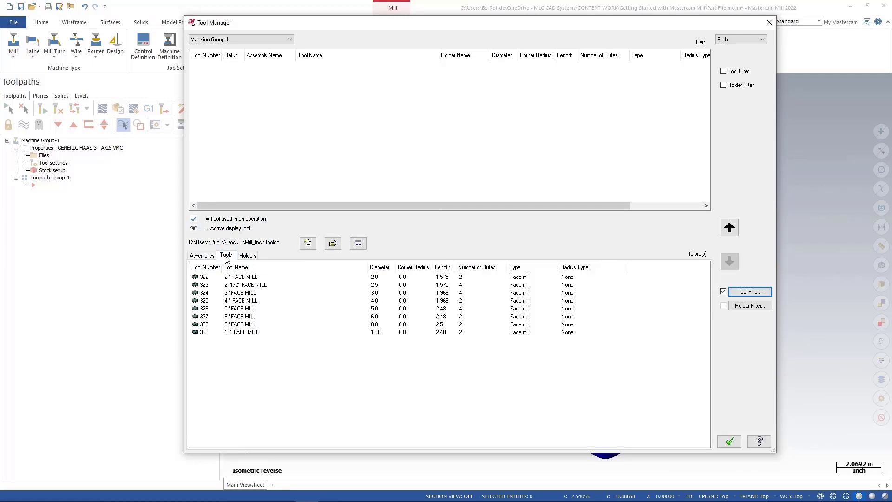
click(242, 277)
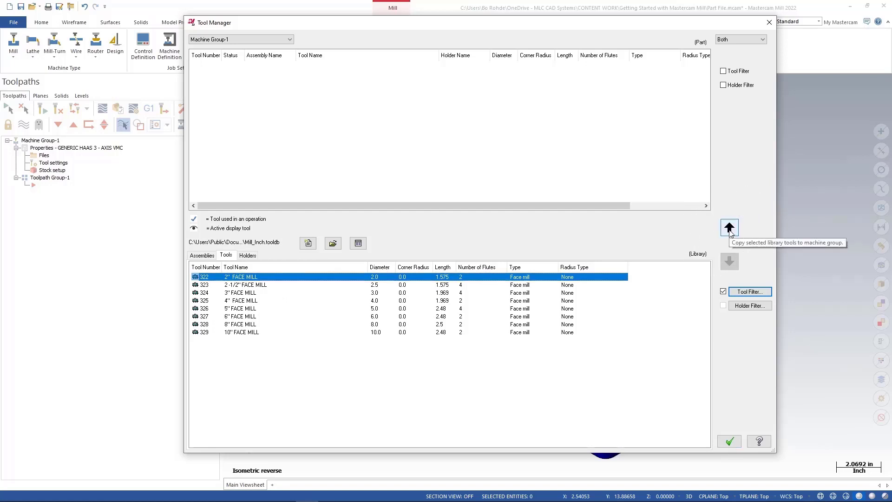
click(730, 228)
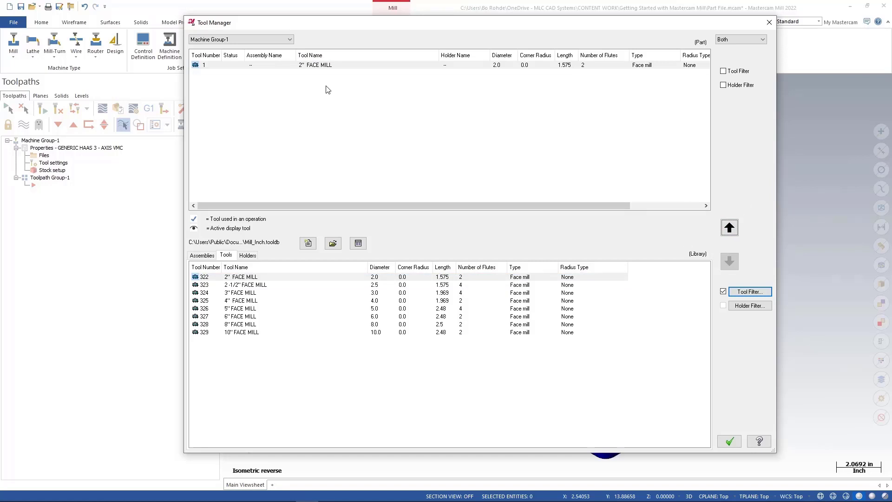
Filter the library to flat endmills and copy the 1/2 FLAT ENDMILL into the machine group.
click(740, 294)
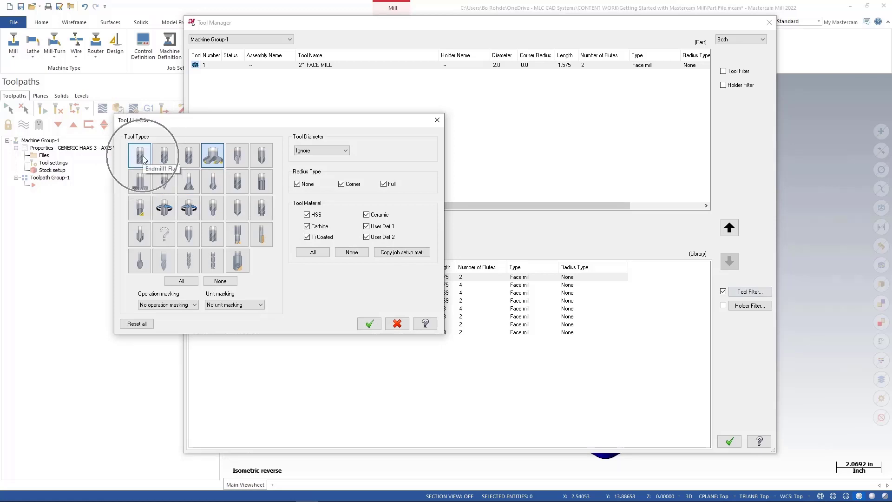
double_click(141, 156)
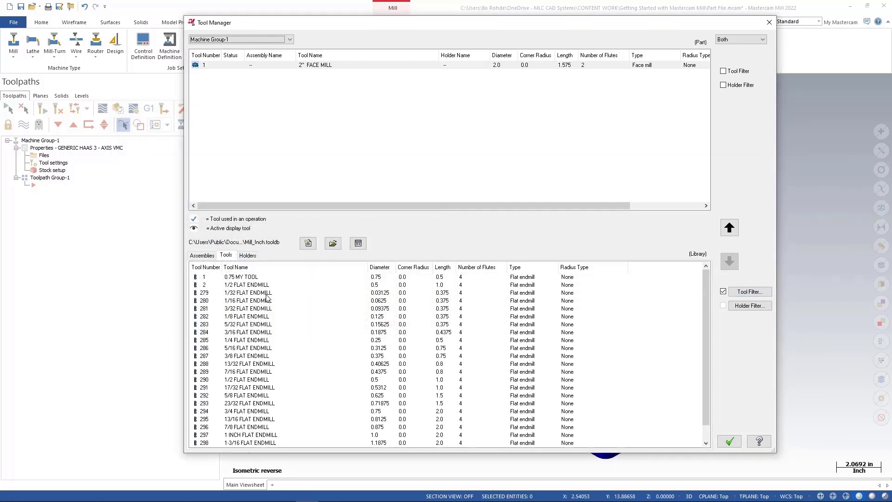
click(261, 380)
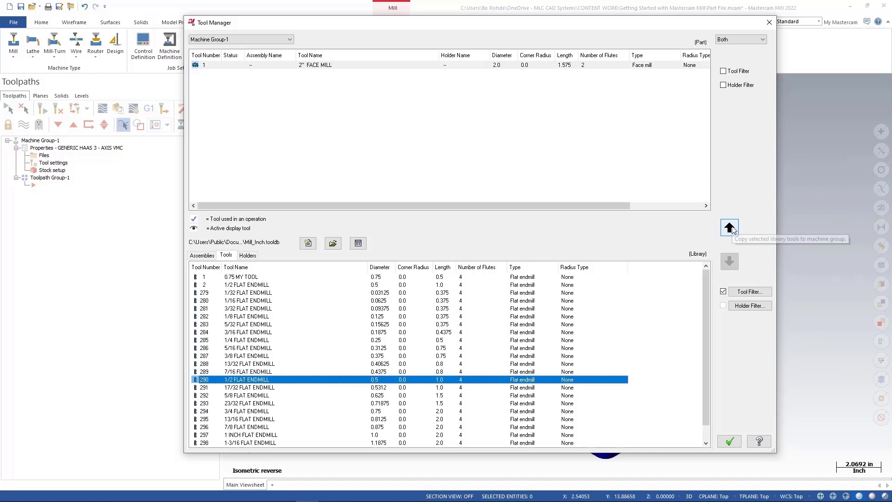
click(730, 229)
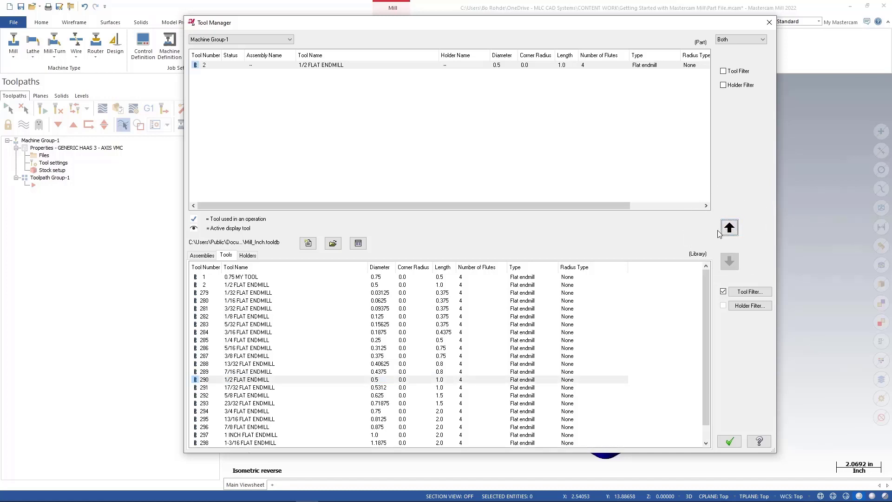
Filter the library to spot drills and copy the 1/2 SPOTDRILL into the machine group.
click(745, 293)
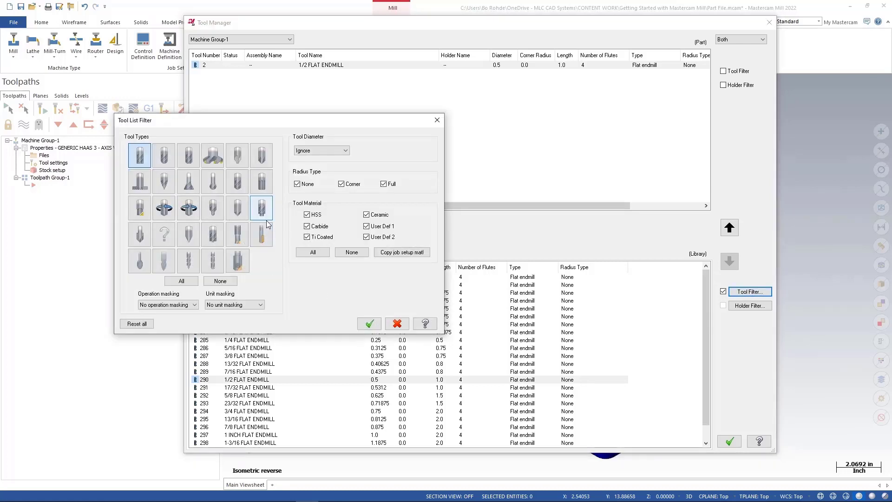
double_click(237, 207)
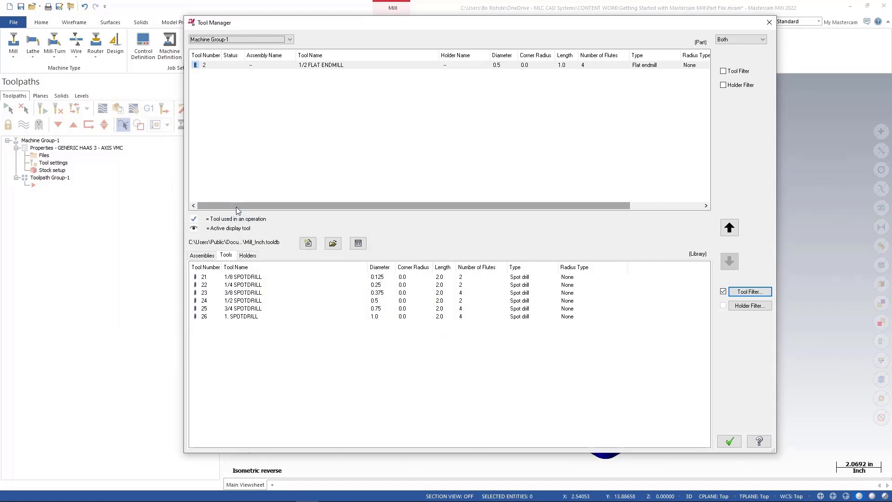
click(258, 303)
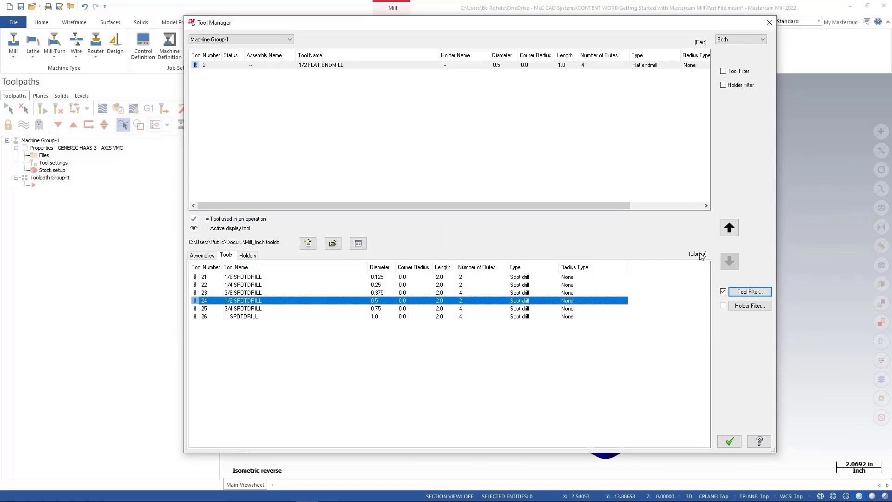
click(730, 227)
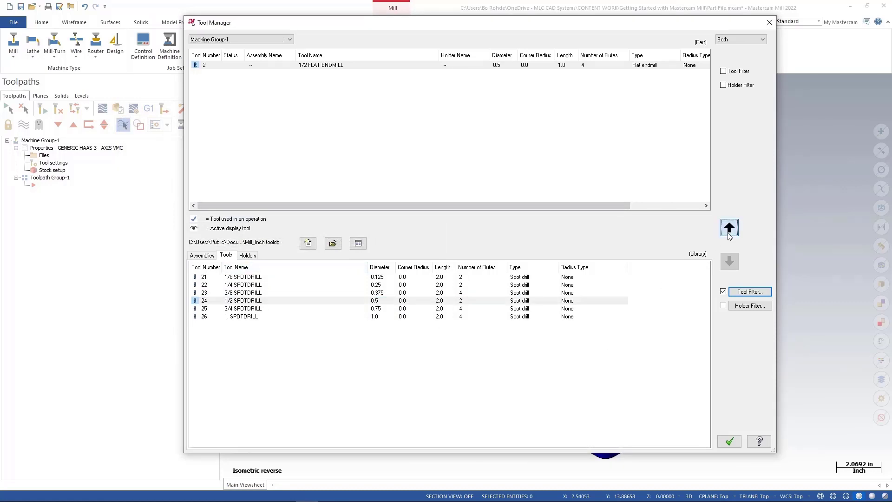
Filter the library to drills and copy the 3/8 DRILL into the machine group.
click(742, 293)
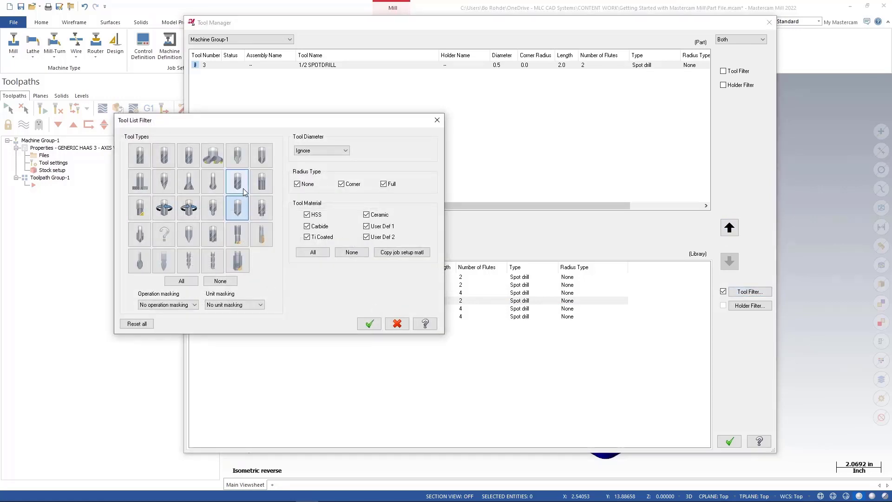
double_click(240, 186)
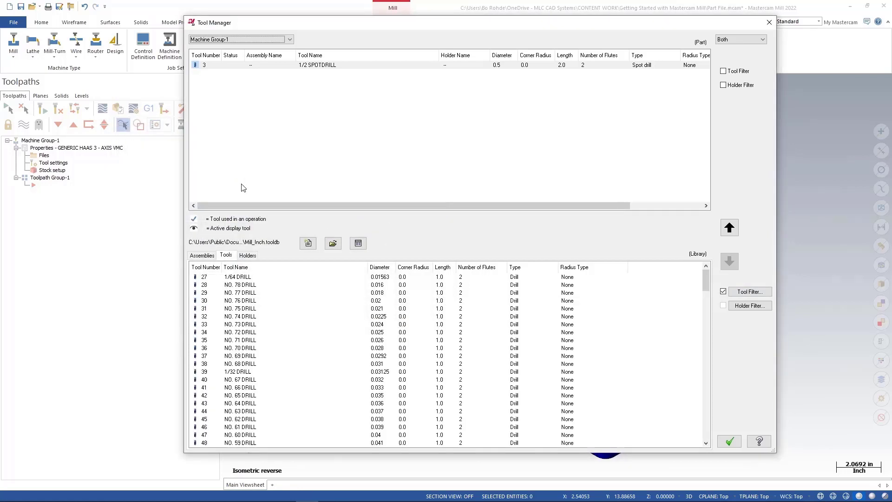
scroll(386, 402, down, 20)
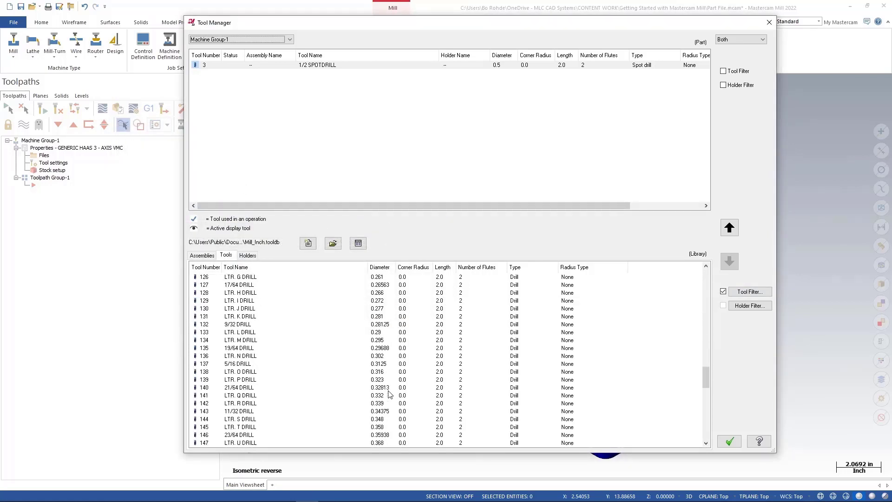
scroll(390, 394, down, 1)
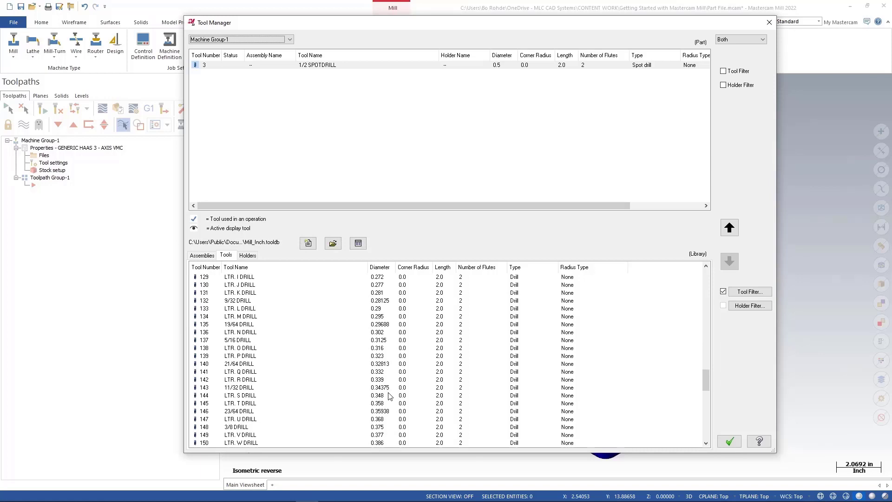
click(381, 427)
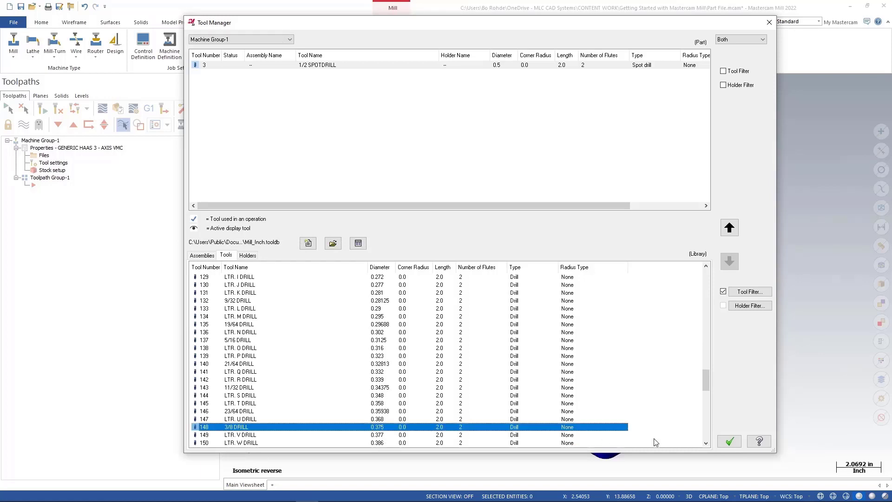
click(729, 228)
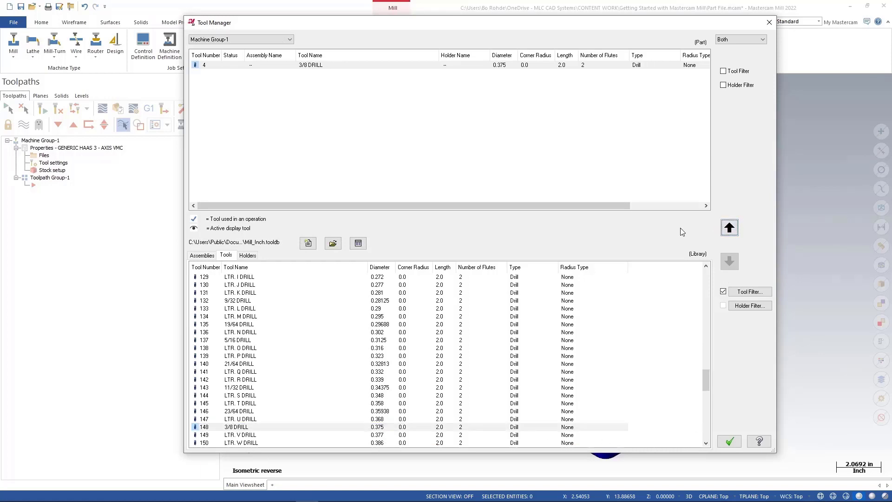
Filter the library to chamfer mills and copy the 1/4 CHAMFER MILL into the machine group.
click(748, 293)
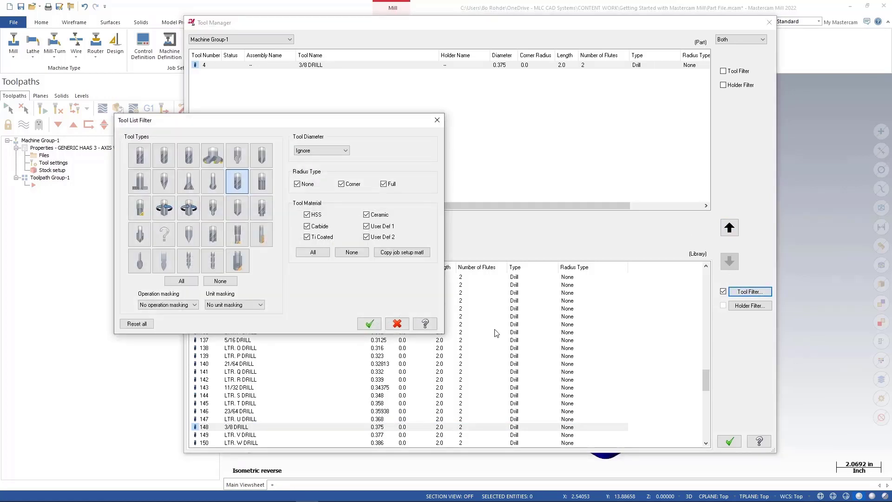
double_click(268, 165)
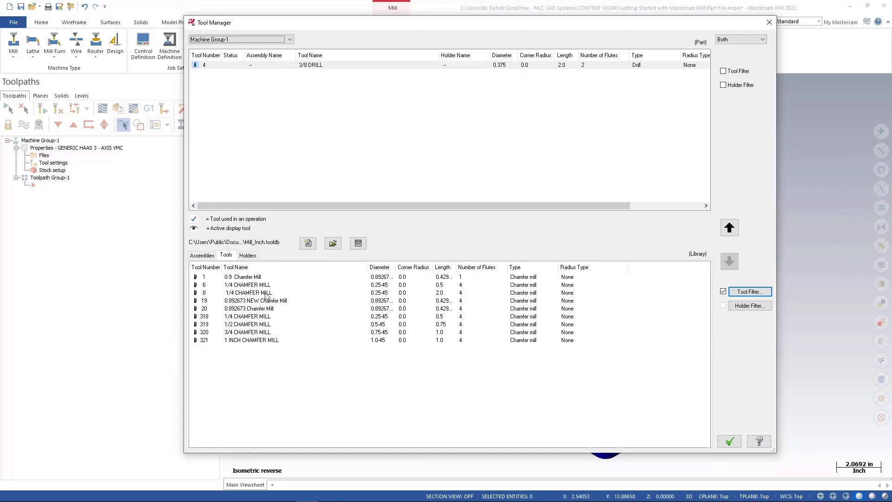
double_click(266, 319)
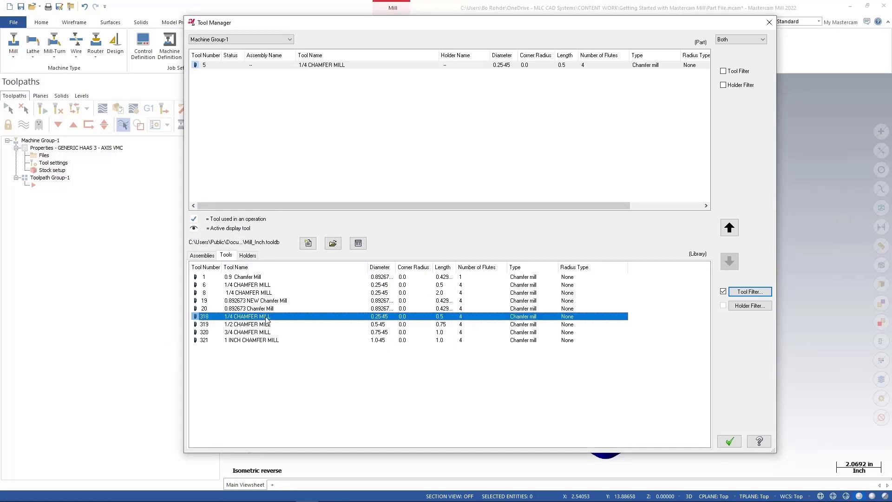
drag(267, 321, 325, 148)
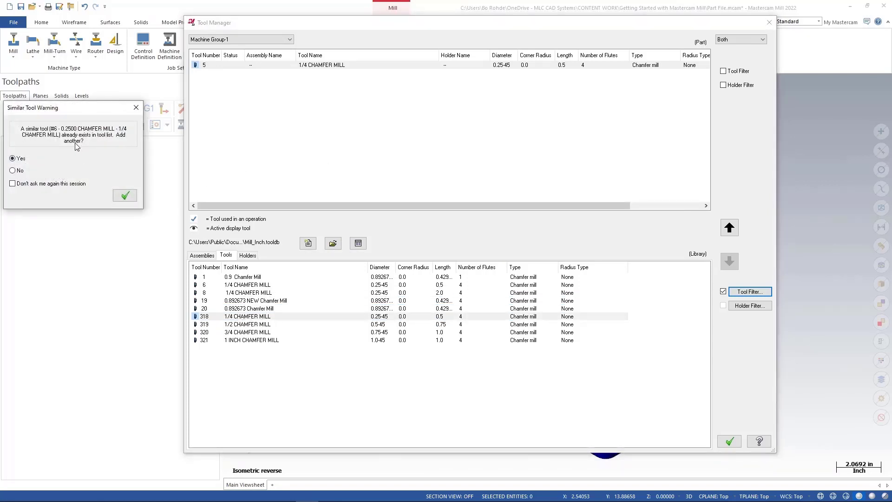
click(13, 170)
click(124, 196)
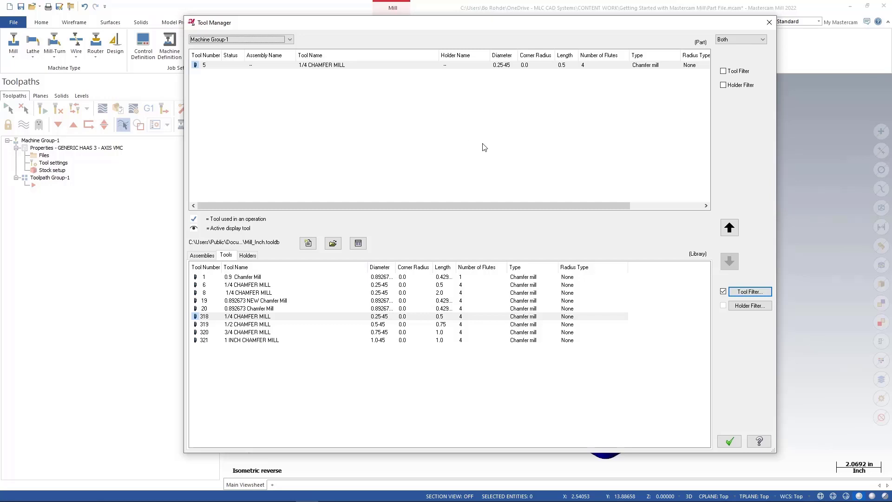
Close the Tool Manager, start a Face toolpath on the defined stock, and assign the 2" FACE MILL.
click(725, 443)
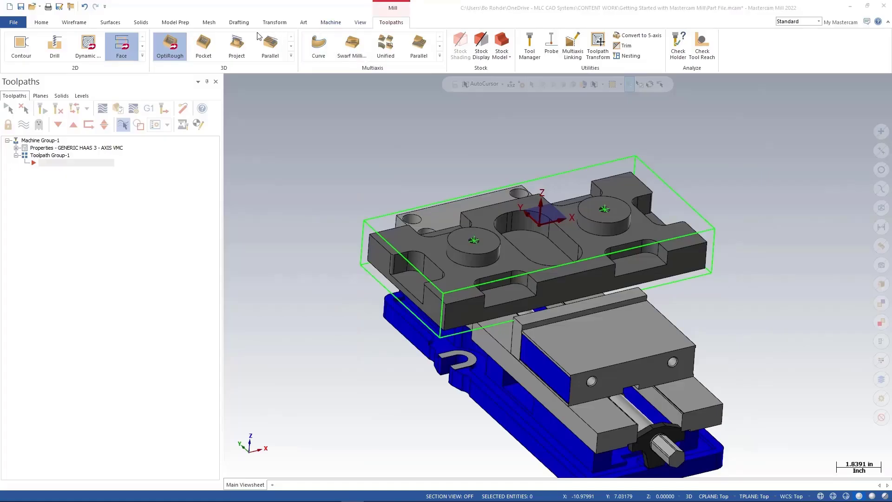
click(123, 47)
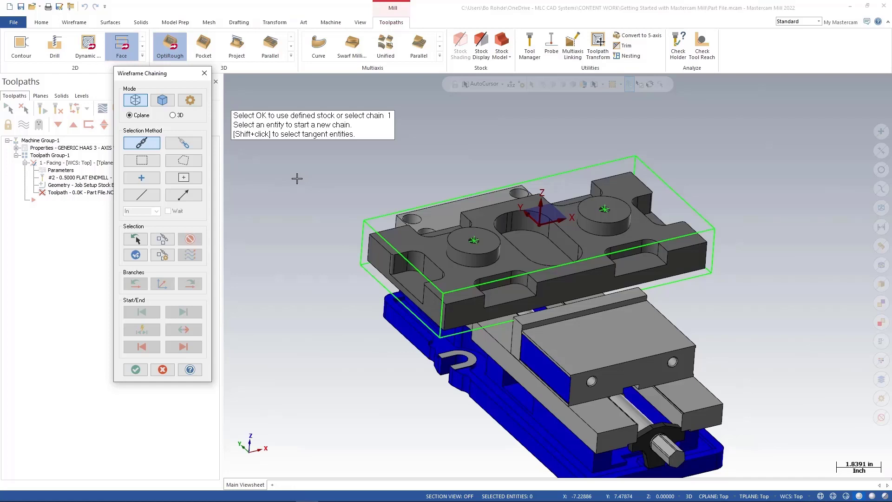
click(135, 371)
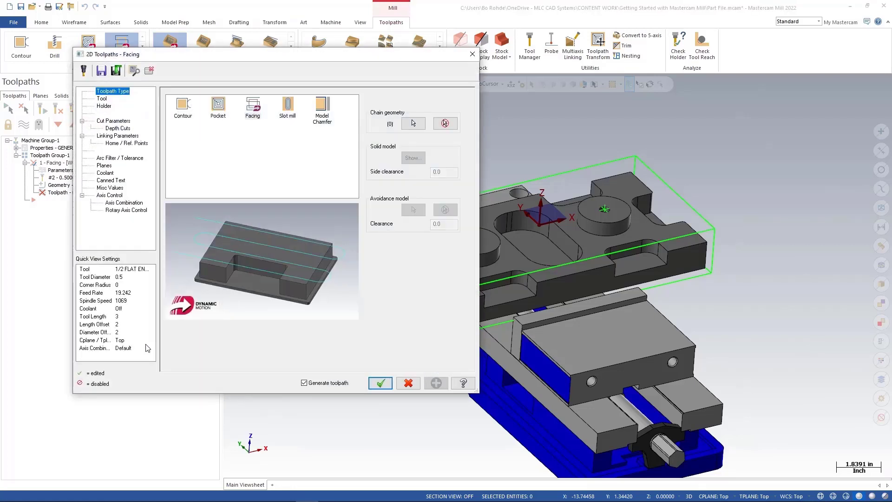
click(103, 98)
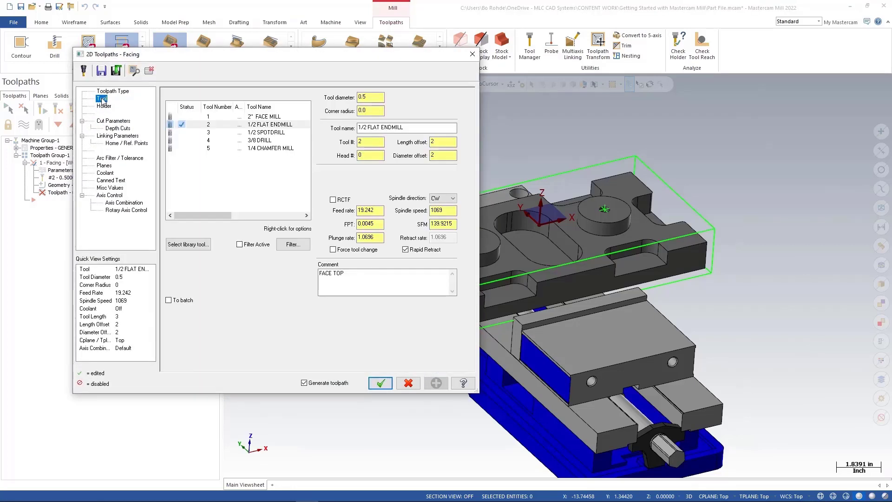
click(263, 118)
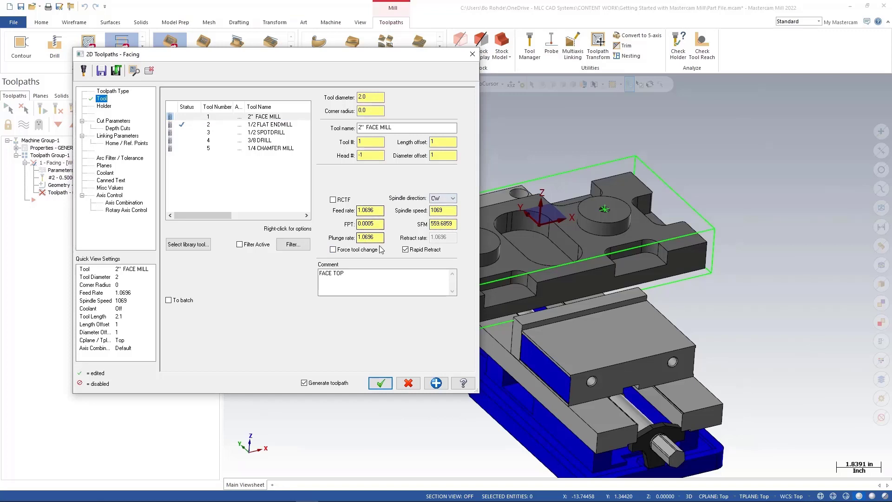
Set the facing cutting method to Dynamic with a 25% stepover distance and turn off depth cuts.
click(111, 121)
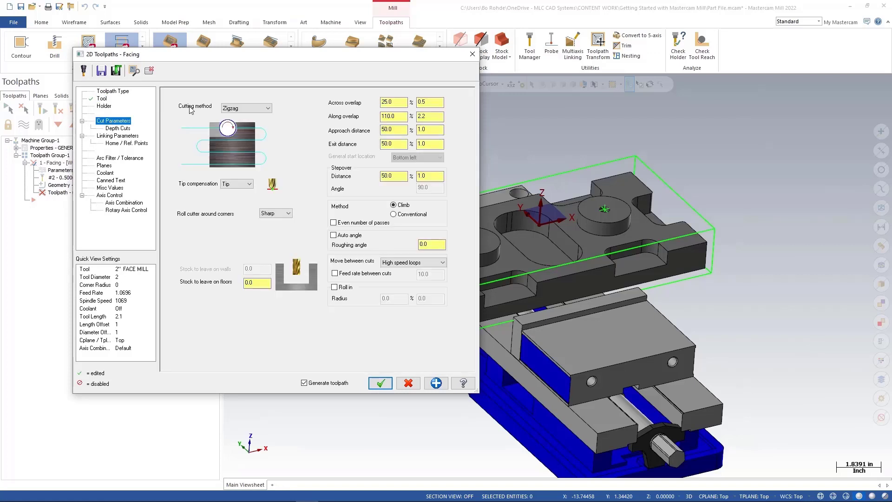
click(269, 109)
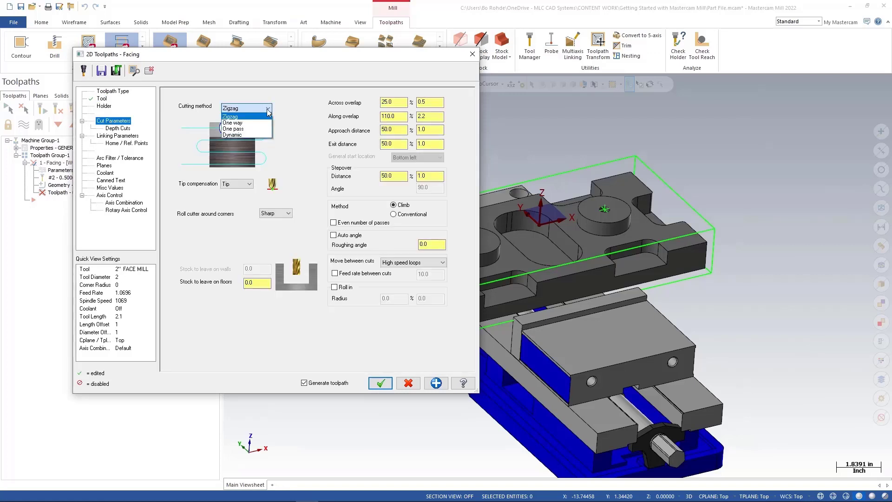
click(261, 134)
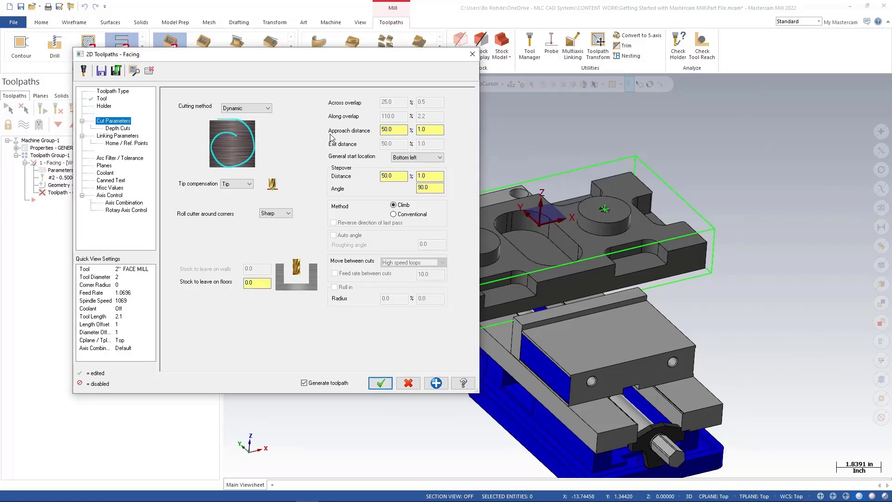
click(393, 177)
drag(393, 178, 373, 183)
text(25)
click(120, 129)
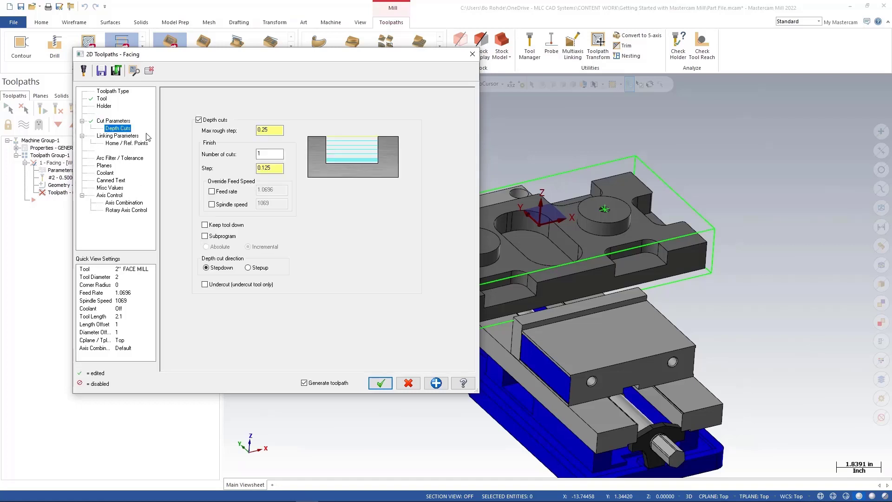
click(199, 120)
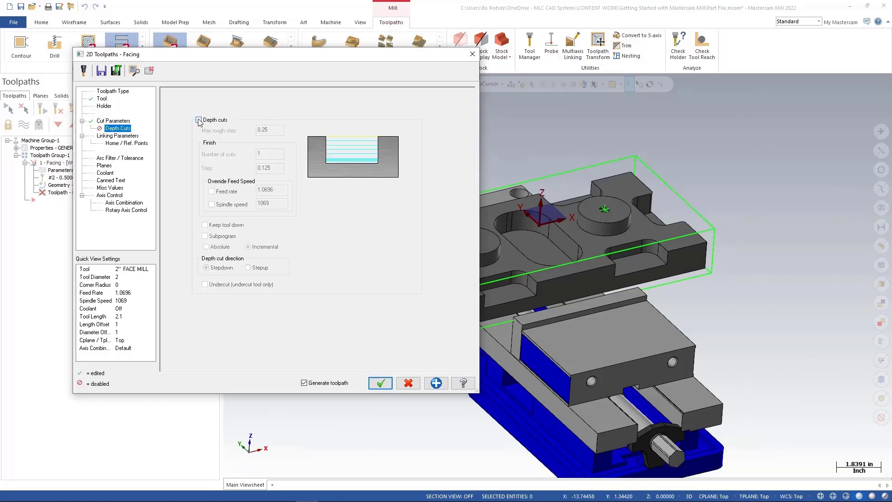
In the linking parameters, set the facing depth by picking a point on the part's top face.
click(132, 138)
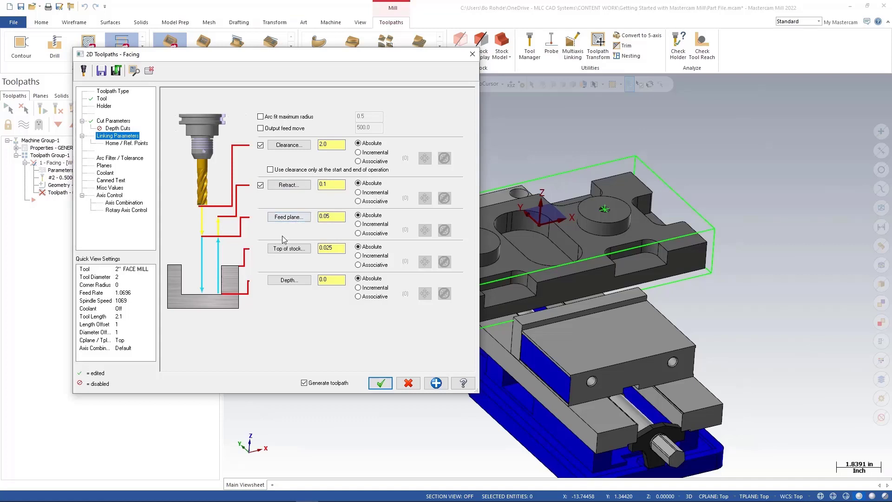
double_click(337, 250)
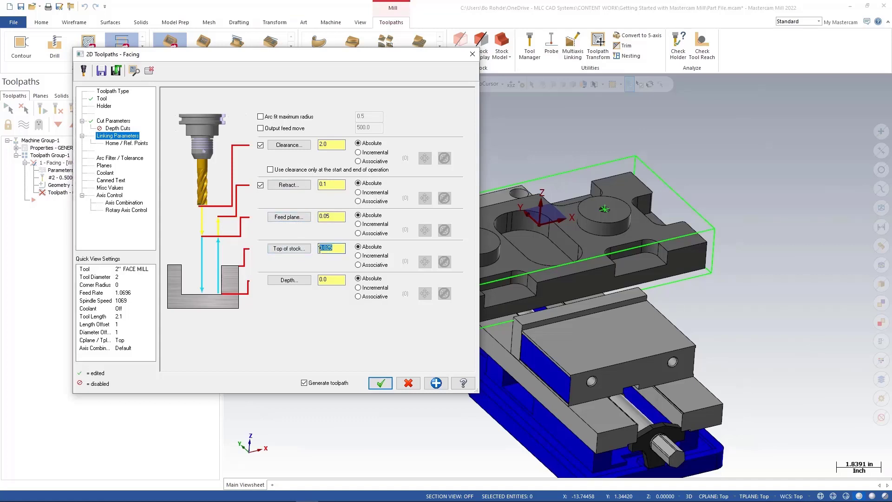
click(291, 284)
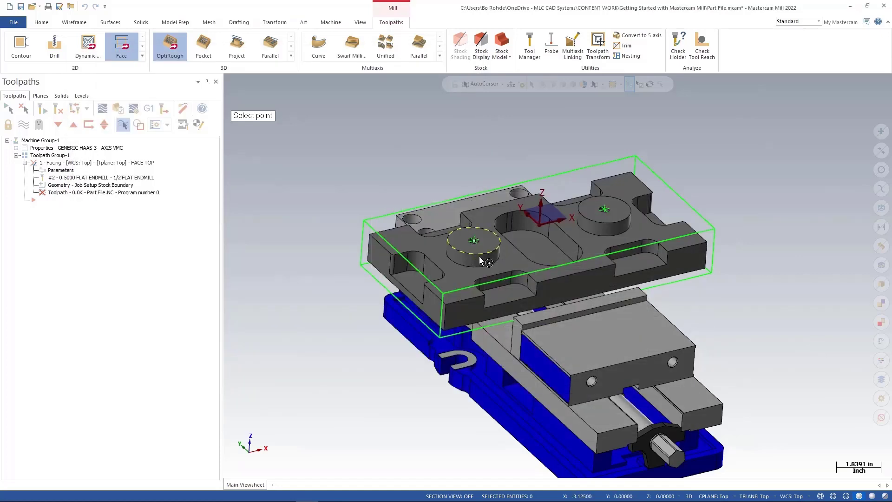
click(479, 257)
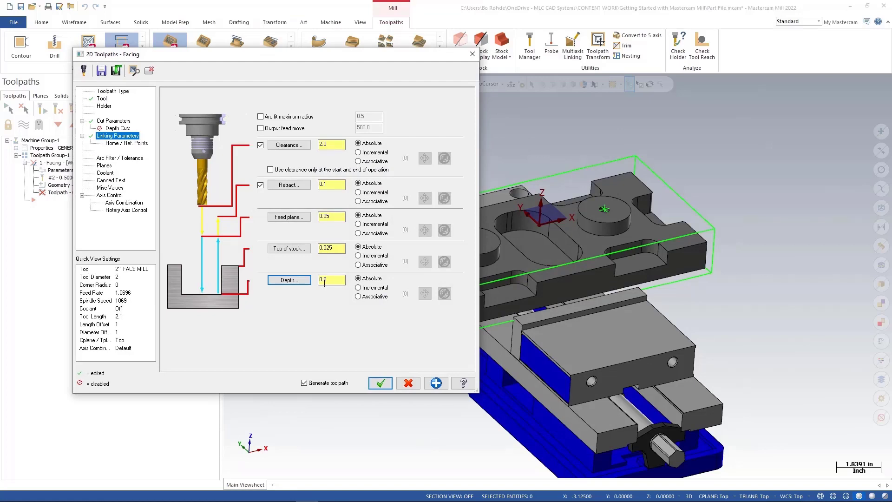
Check the toolpath planes and accept the Facing toolpath.
click(104, 166)
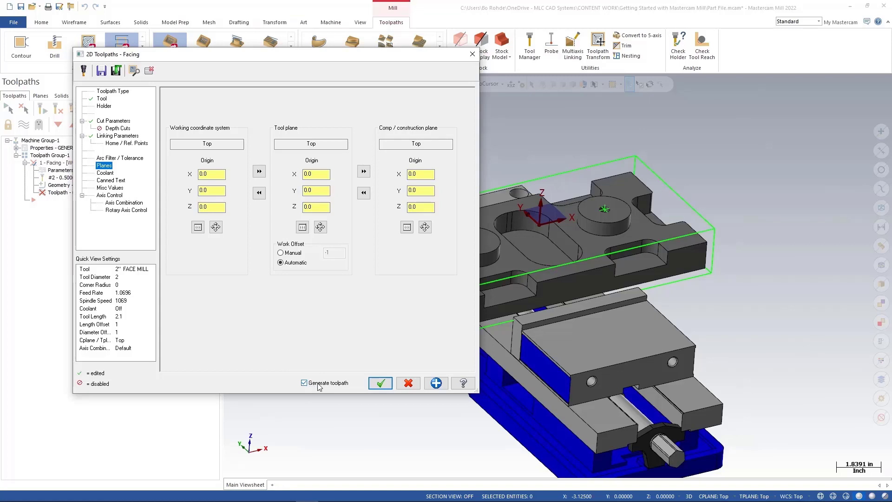
click(380, 383)
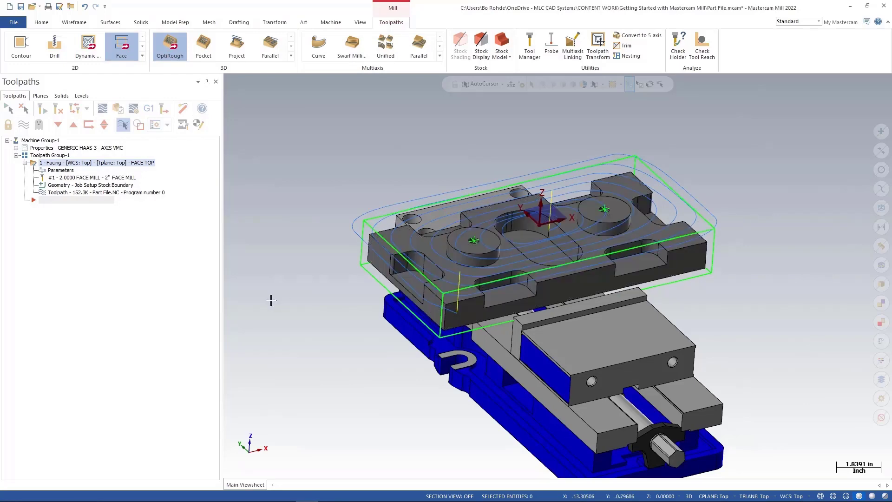
Start an OptiRough toolpath.
middle_drag(271, 300, 302, 306)
scroll(309, 307, down, 1)
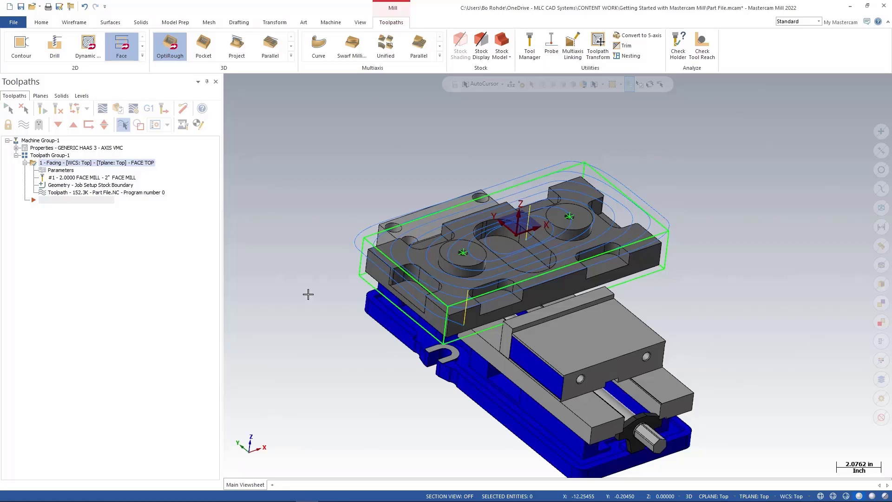
click(172, 48)
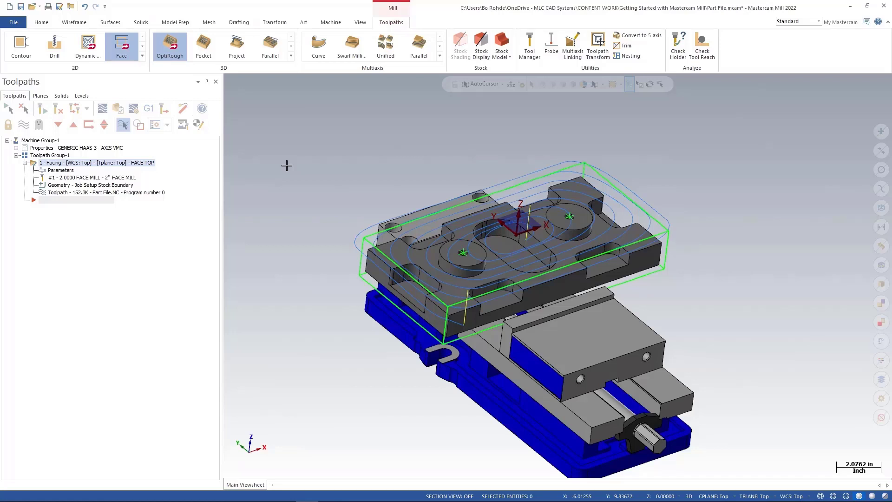
Select the entire part solid as the OptiRough machining geometry.
click(170, 56)
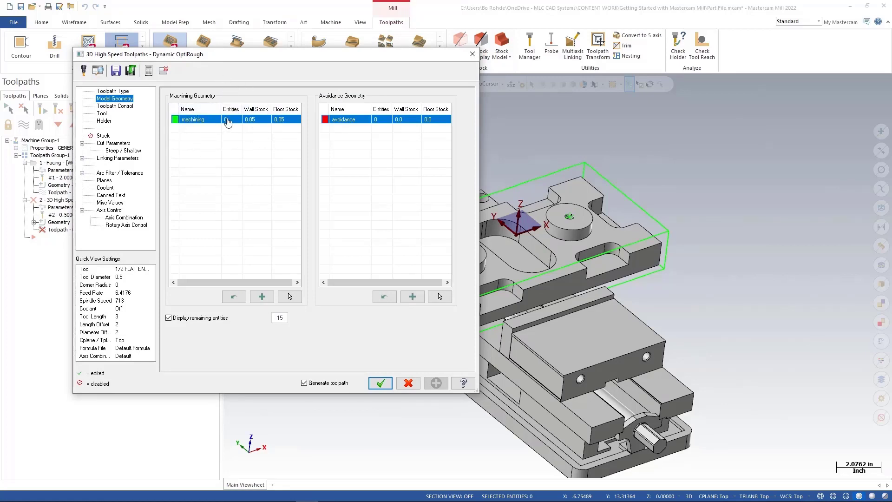
key(ctrl)
key(ctrl)
key(ctrl)
key(ctrl)
key(ctrl)
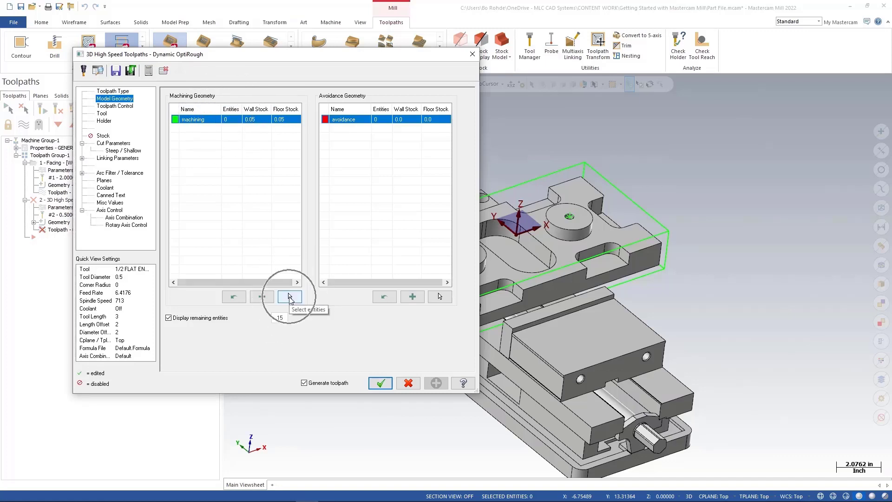
click(289, 296)
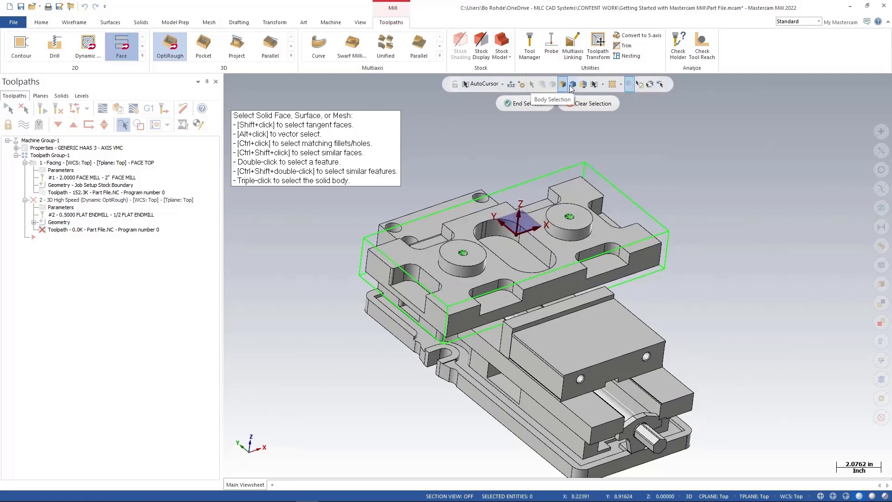
triple_click(575, 197)
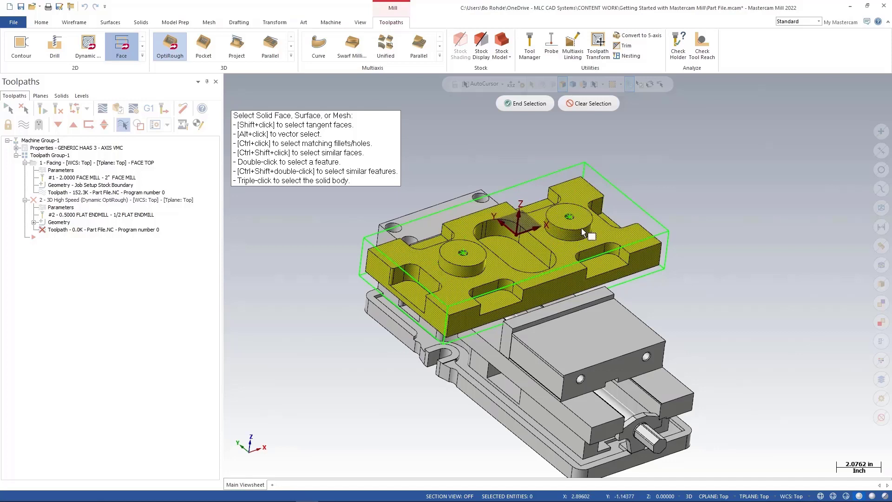
click(586, 104)
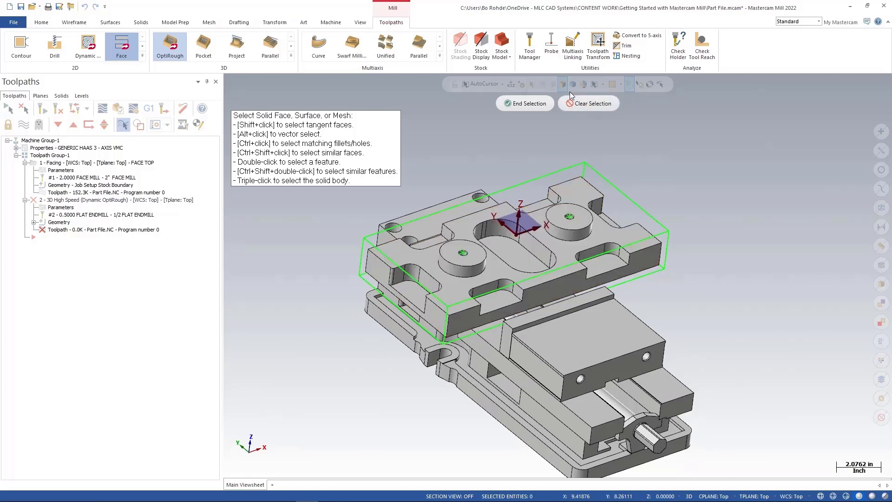
click(574, 86)
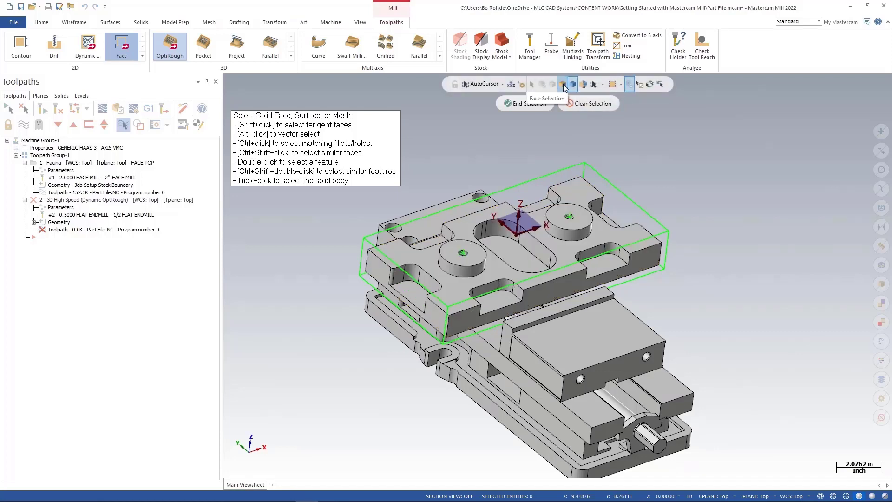
click(577, 196)
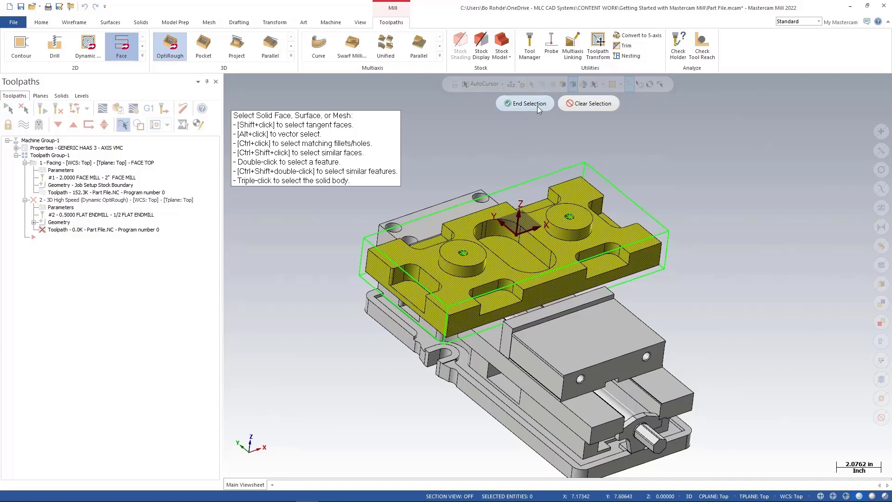
click(526, 105)
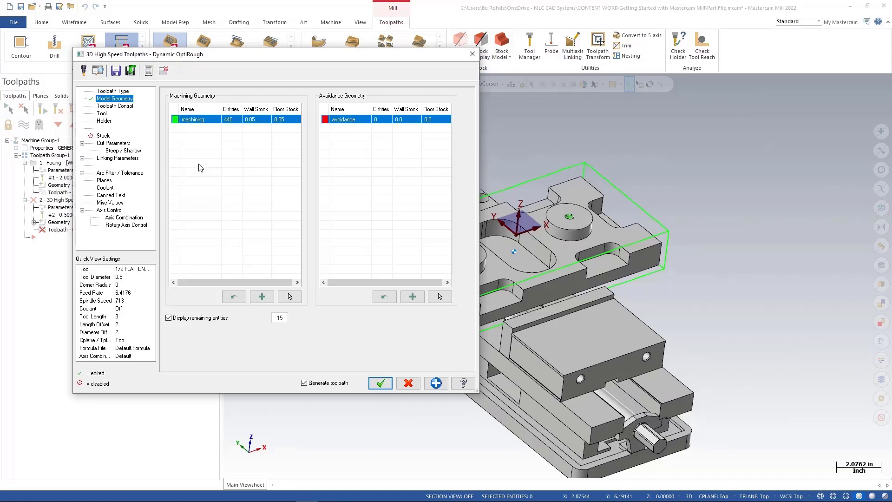
Chain the stock outline as the containment boundary and set the tool compensation to Outside.
click(124, 108)
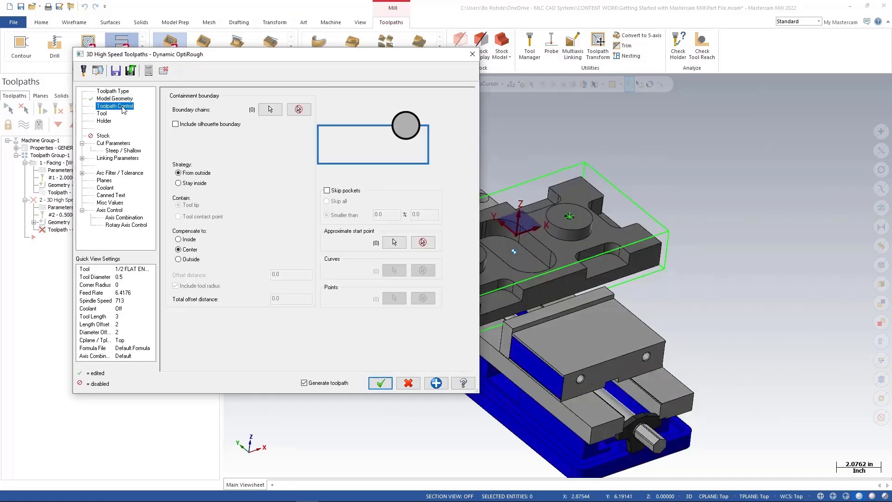
click(270, 110)
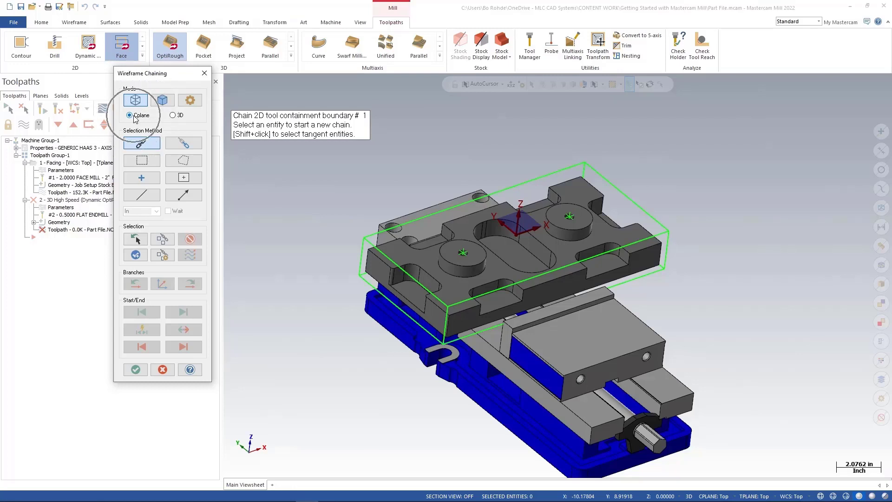
click(365, 234)
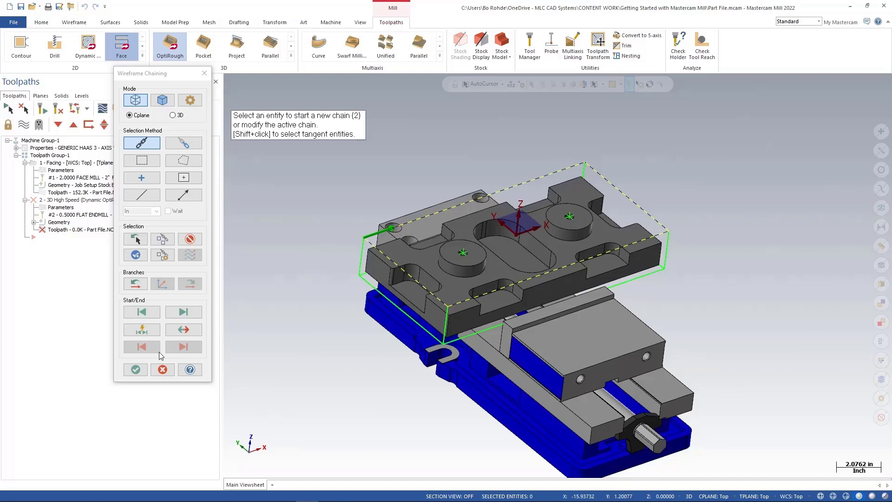
click(137, 369)
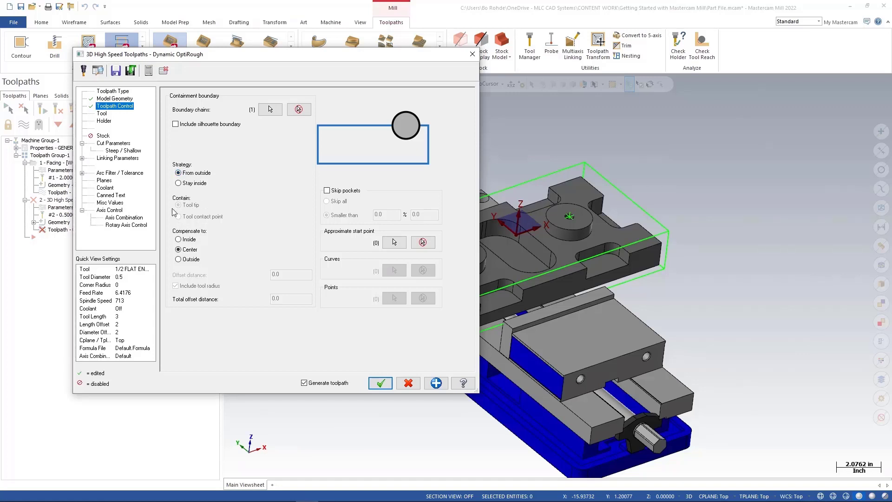
click(178, 240)
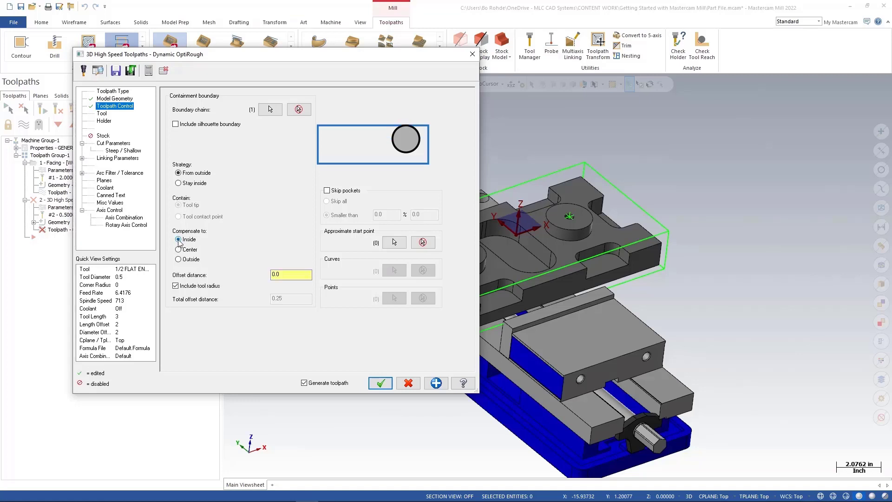
click(178, 250)
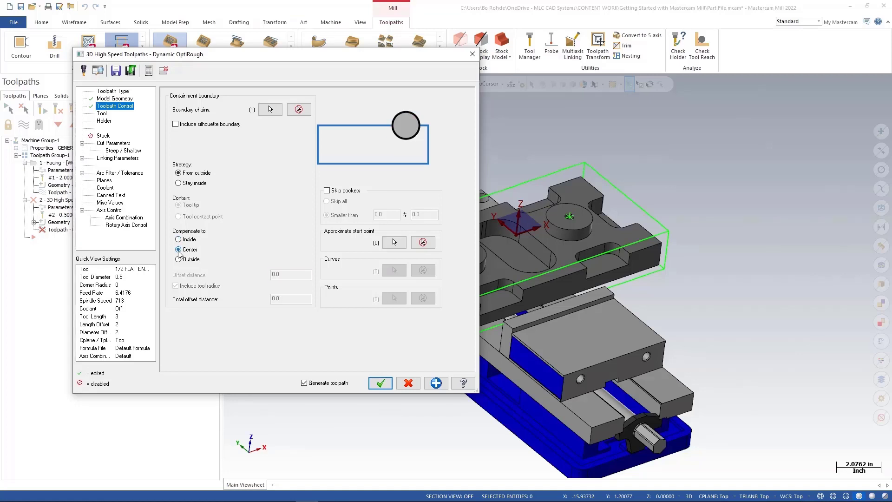
click(180, 259)
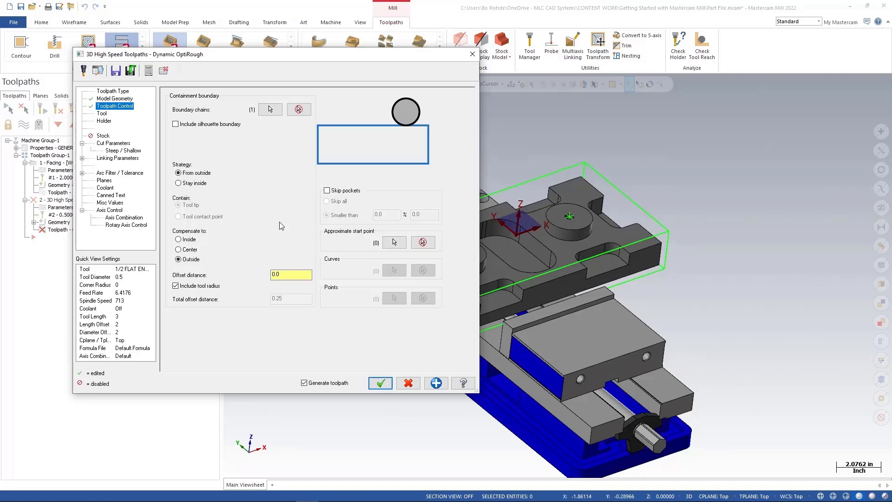
Choose the 1/2 FLAT ENDMILL for the toolpath and enter the comment ROUGH PART.
click(102, 114)
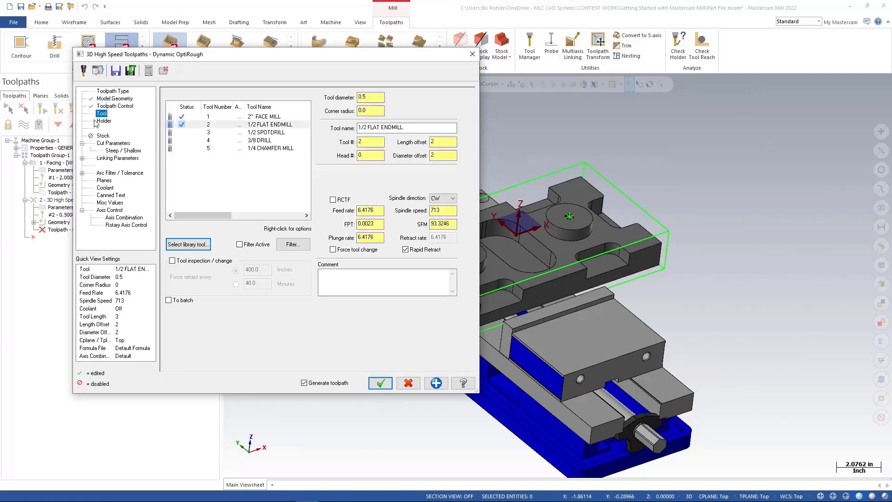
click(262, 125)
click(329, 279)
text(ROUGH PART)
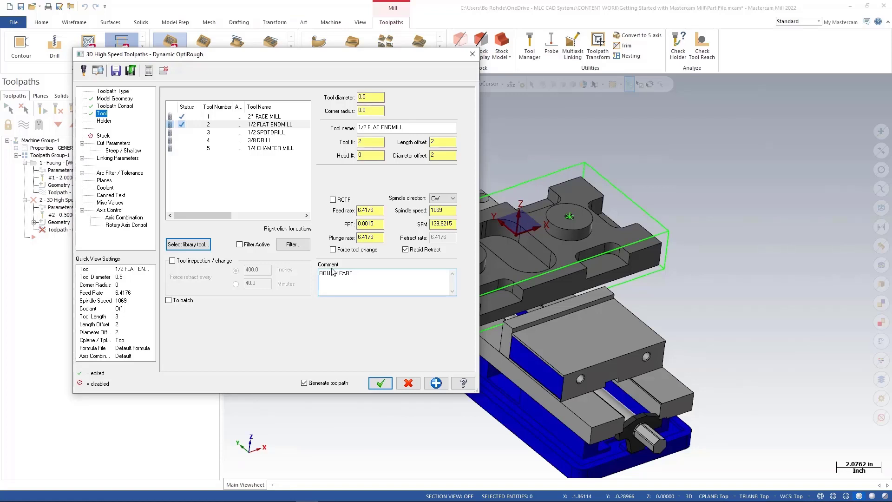
Pick the B4E5-0500 tool holder from the holder library.
click(124, 144)
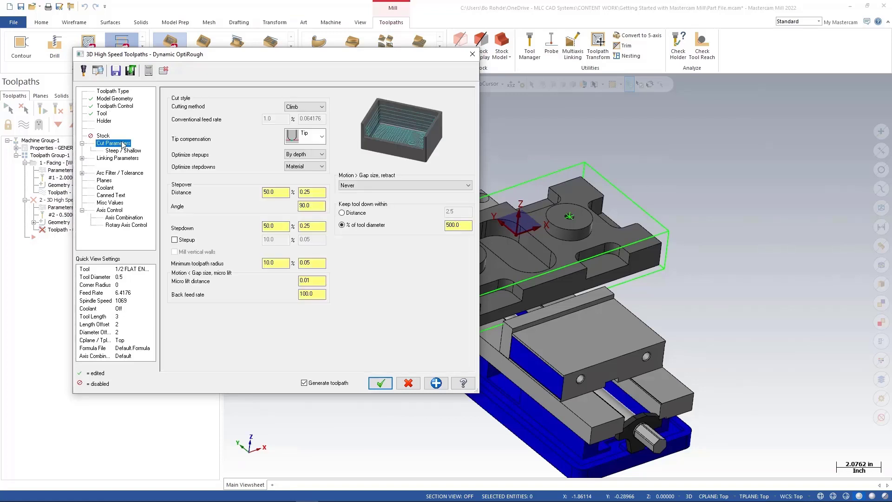
click(107, 121)
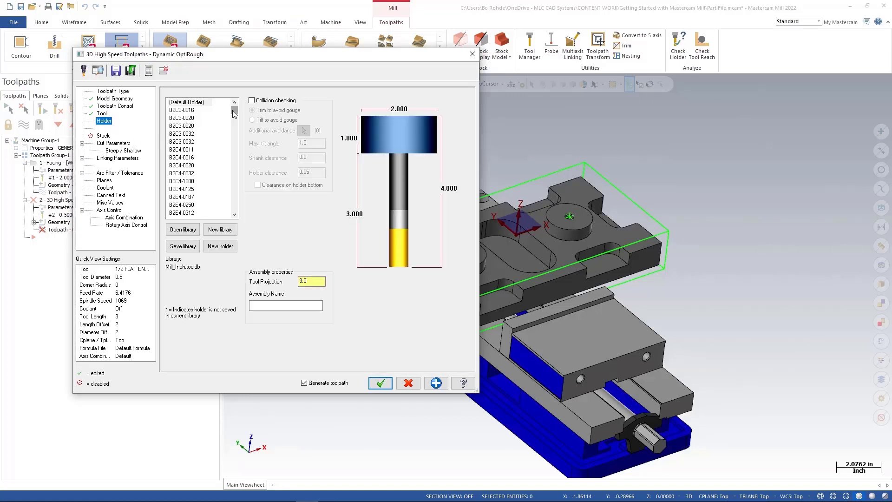
drag(234, 111, 236, 128)
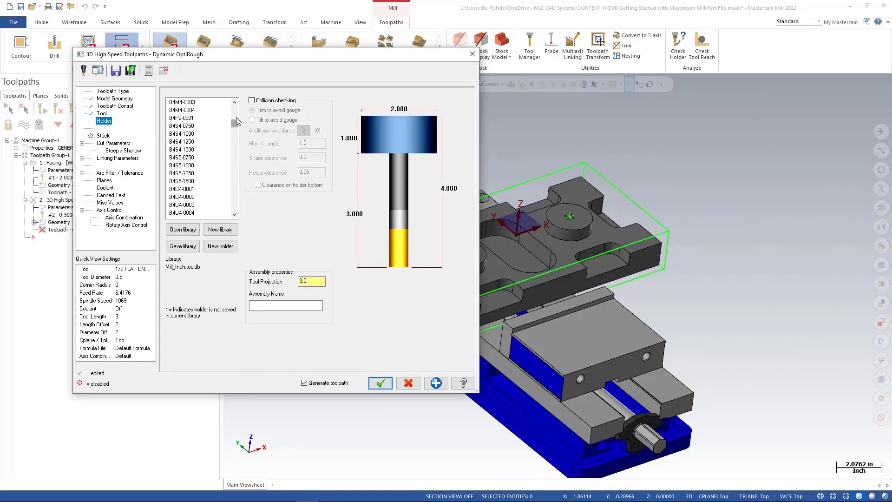
click(235, 103)
click(235, 103)
click(235, 103)
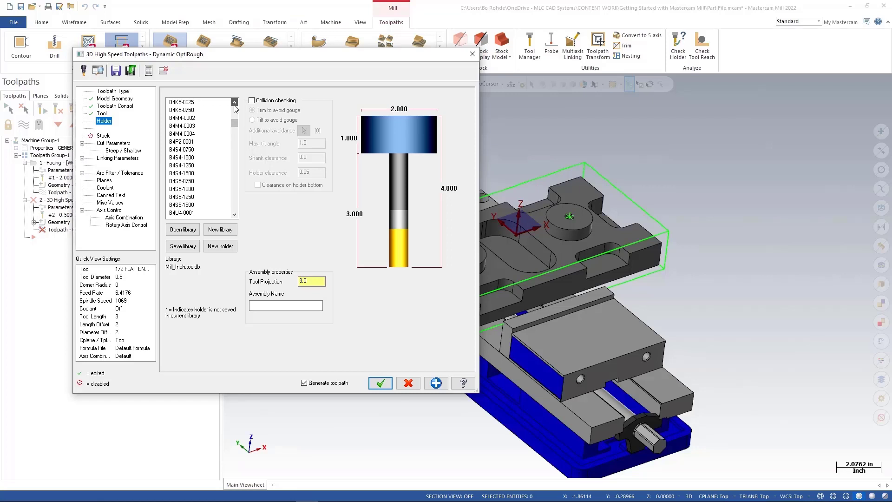
click(235, 103)
click(235, 110)
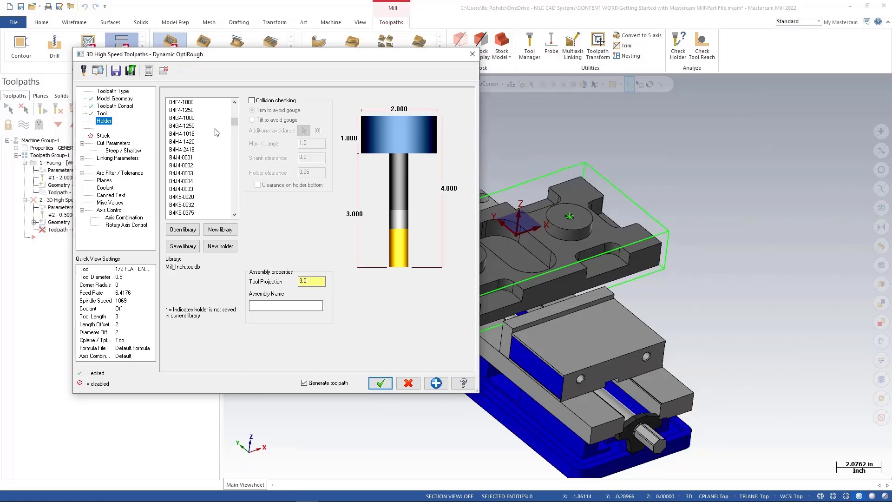
click(235, 103)
click(234, 102)
click(235, 102)
click(235, 102)
click(235, 102)
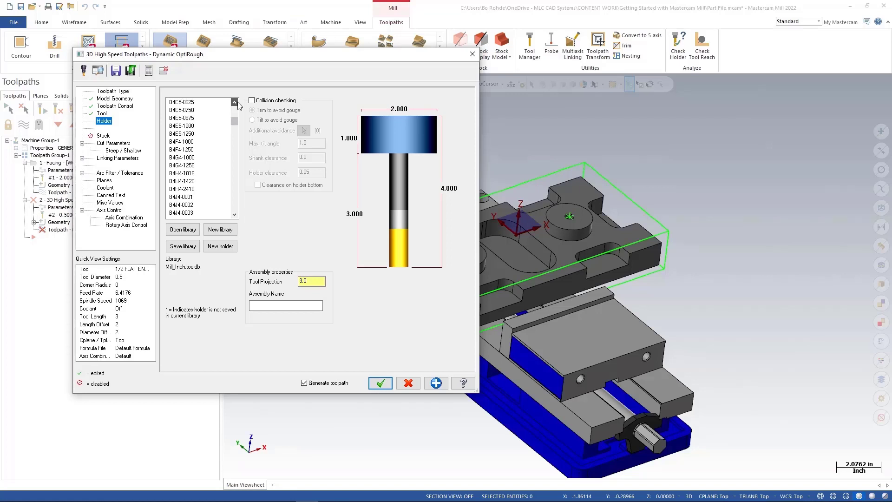
click(235, 103)
click(186, 104)
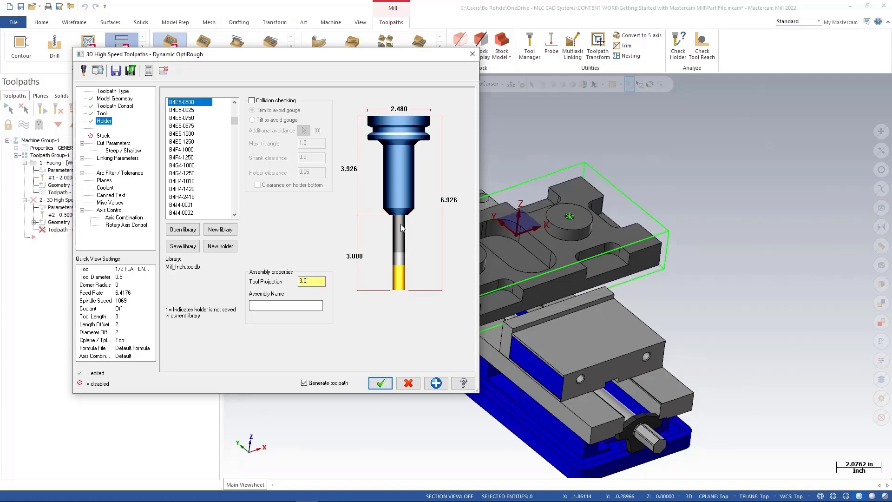
Set the holder's tool projection to 2.
click(311, 283)
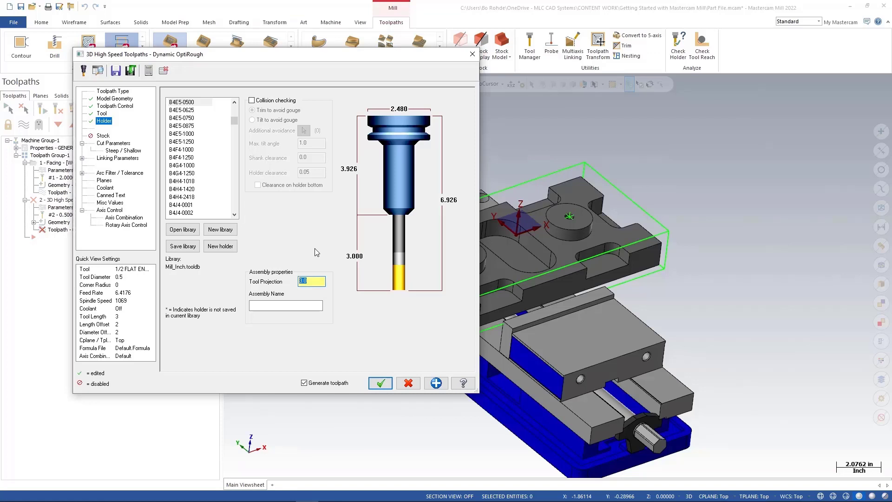
text(2)
key(Return)
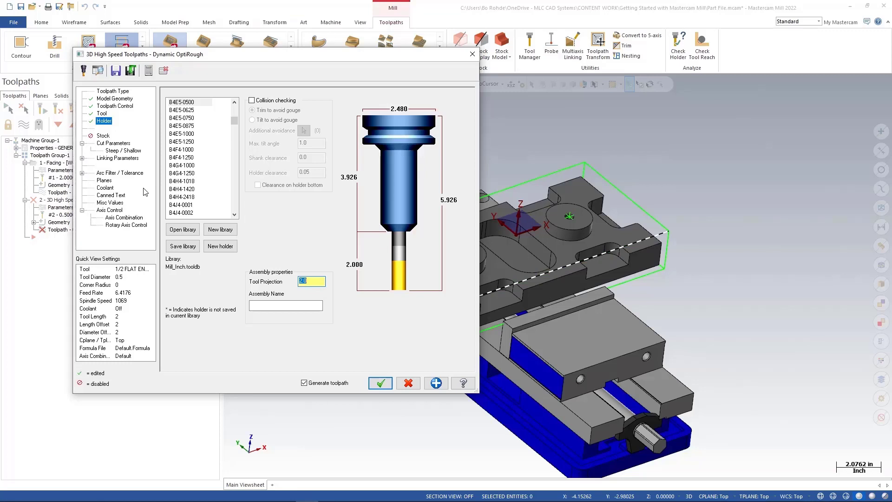
Set the stepover distance to 15% and the stepdown to 0.5.
click(116, 144)
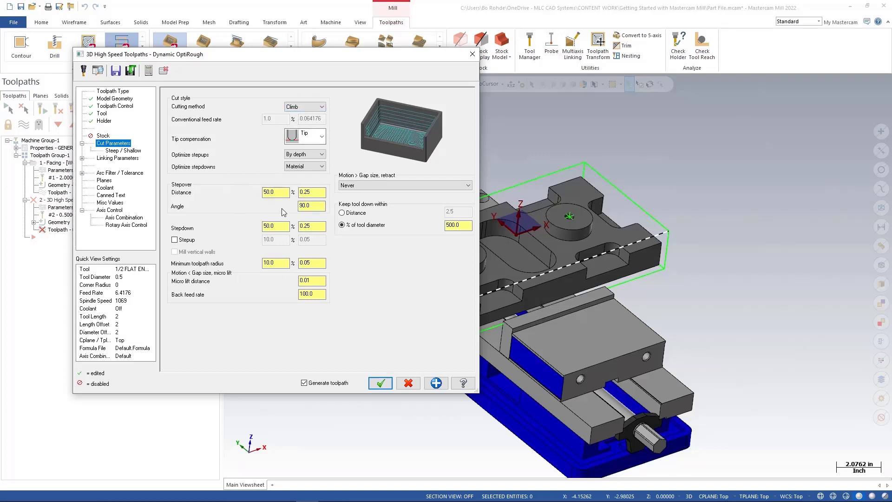
click(298, 205)
click(275, 192)
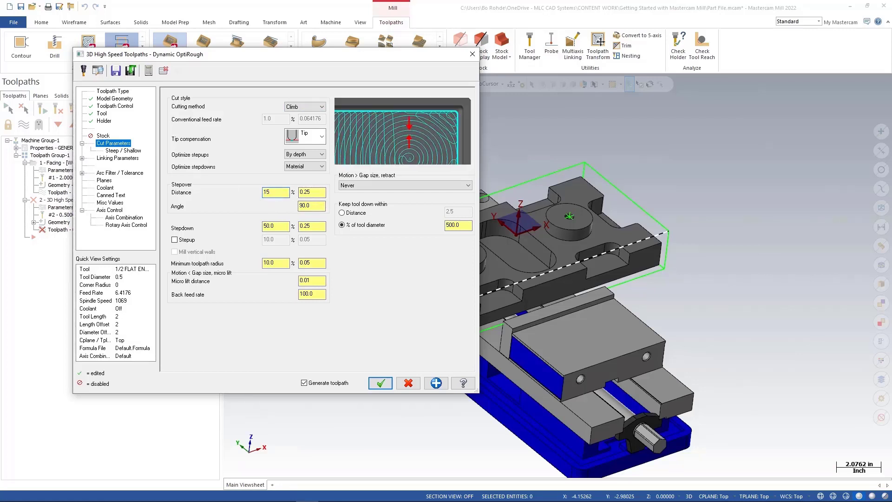
key(Return)
click(311, 227)
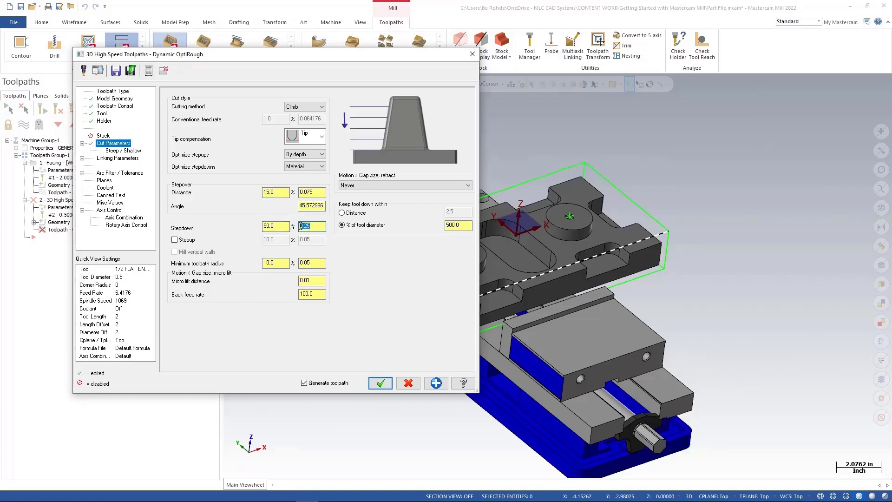
text(0.5)
key(Return)
Review the gap retract, steep/shallow and linking settings, then accept the OptiRough toolpath.
click(372, 187)
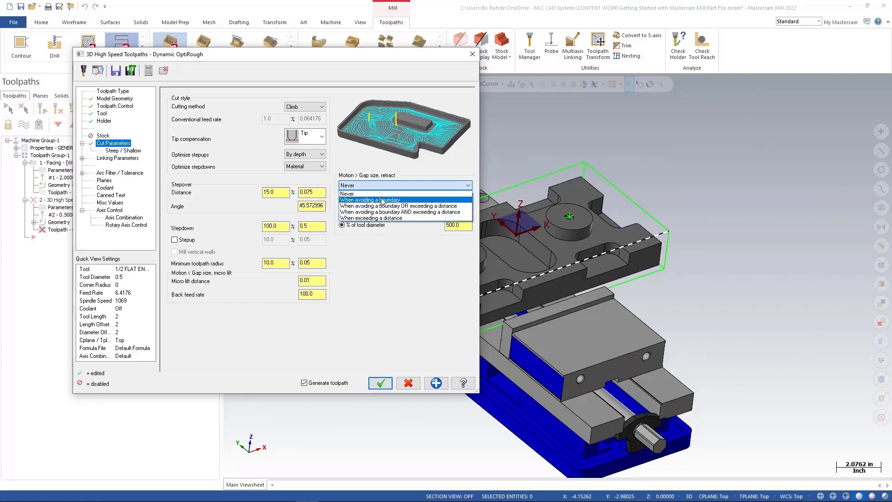
click(381, 195)
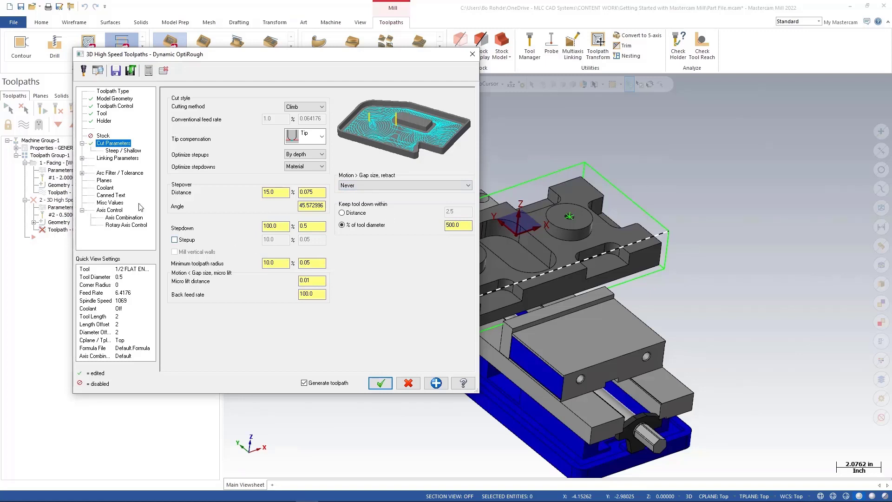
click(124, 151)
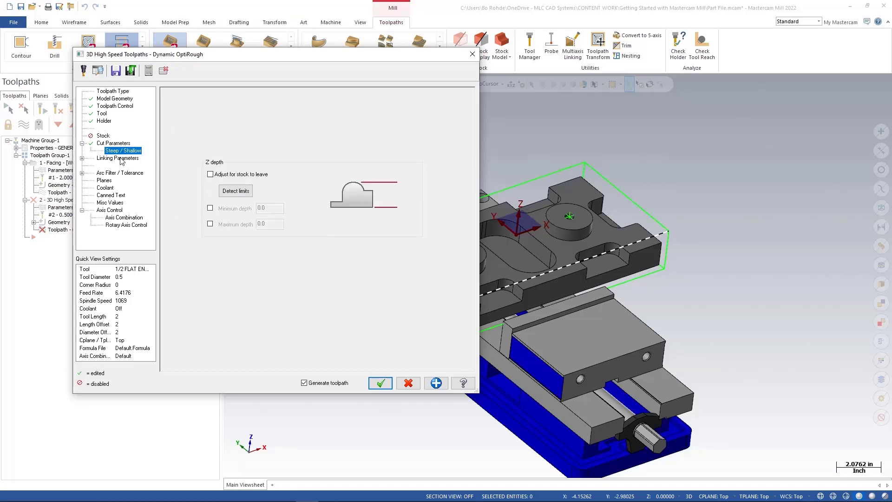
click(122, 159)
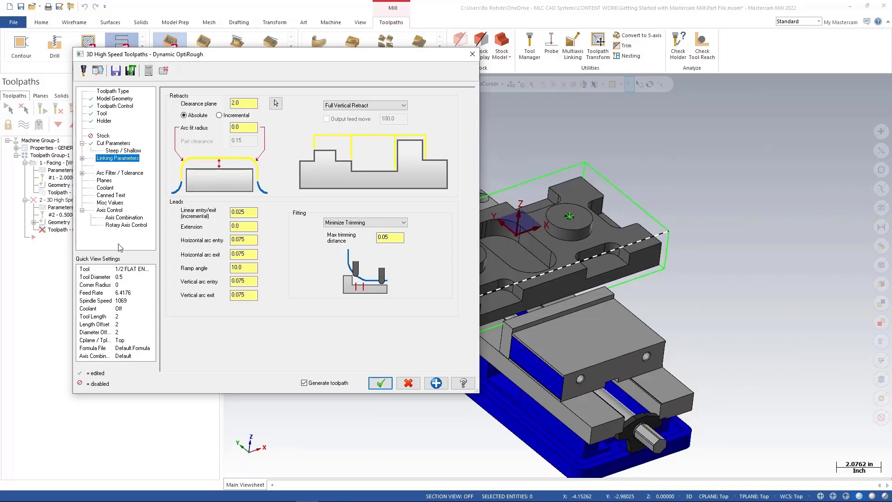
click(377, 385)
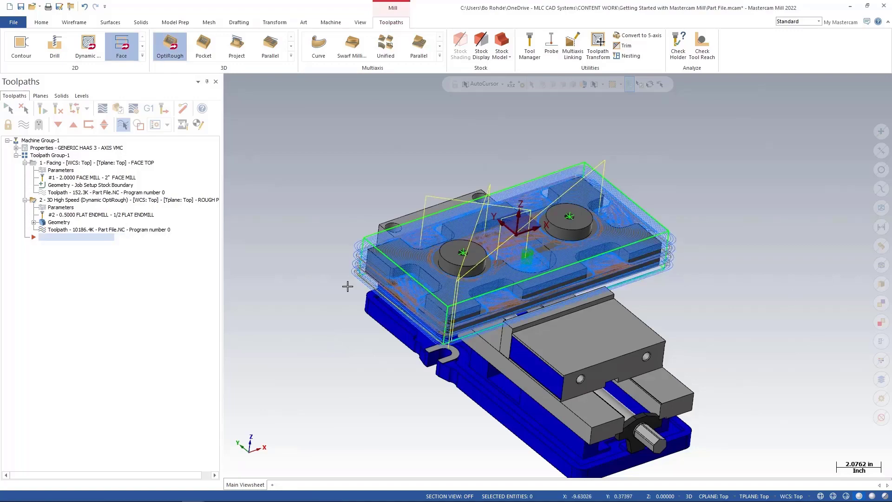
Save the part file.
scroll(356, 295, up, 1)
scroll(357, 295, up, 4)
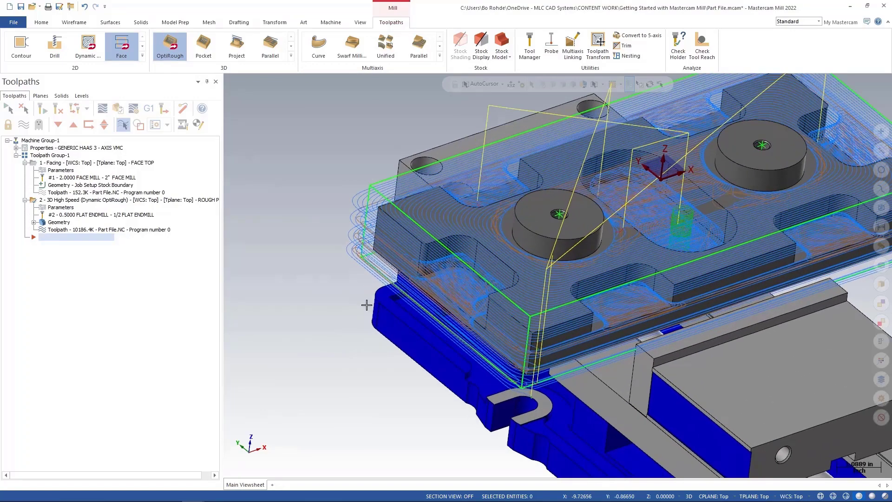
mouse_move(367, 306)
middle_down()
mouse_move(338, 267)
mouse_move(299, 265)
mouse_move(510, 289)
mouse_move(304, 279)
middle_up()
key(alt+7)
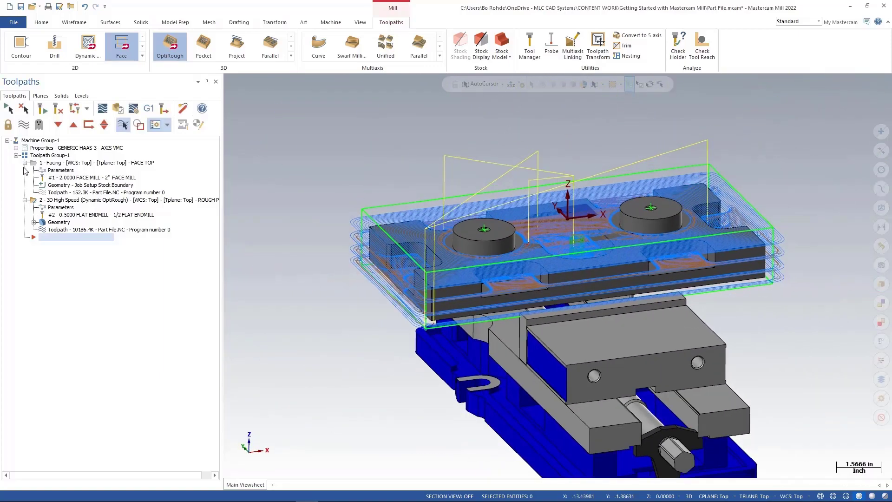
click(21, 7)
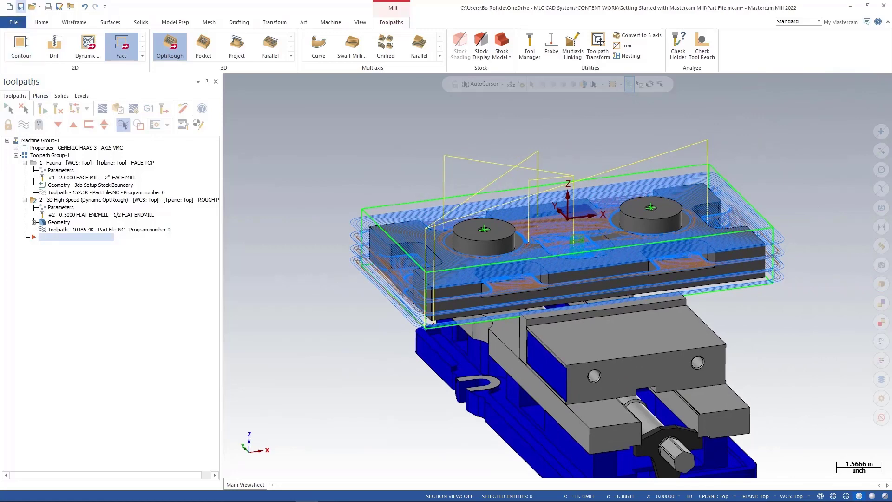
Set the simulator options to include the Vise level as a fixture alongside the Stock Setup stock.
click(41, 155)
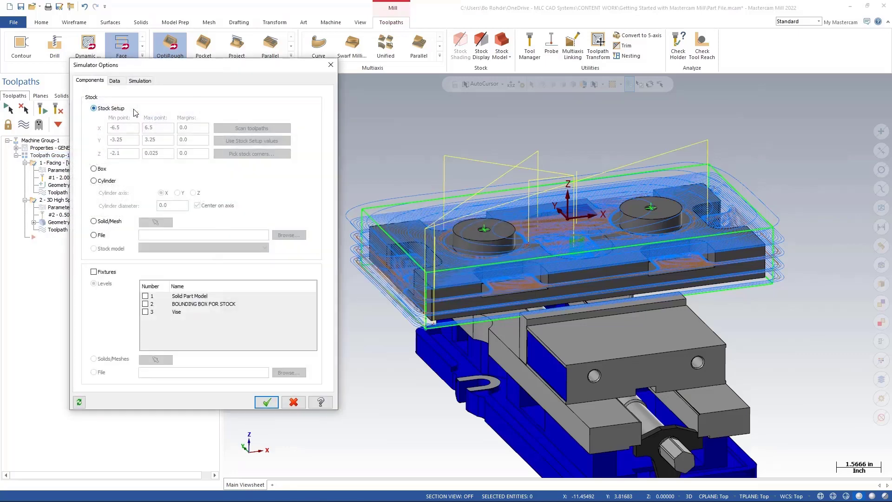
drag(150, 69, 239, 145)
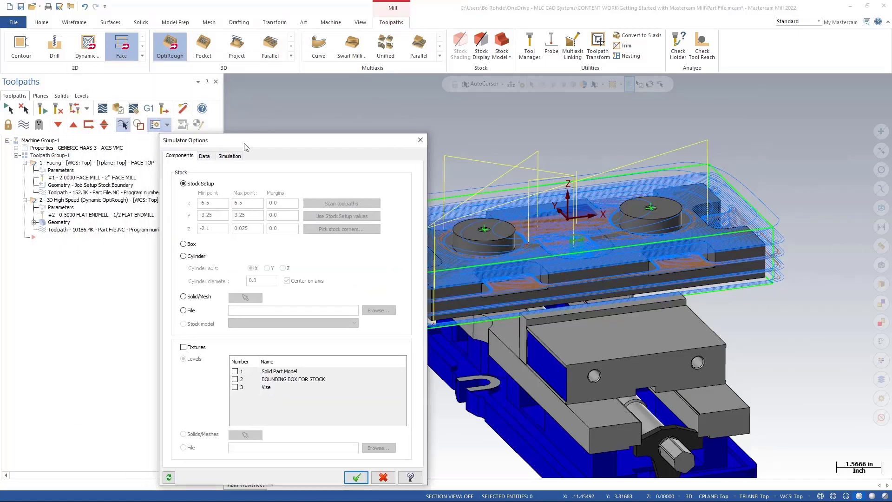
click(134, 109)
drag(227, 141, 190, 85)
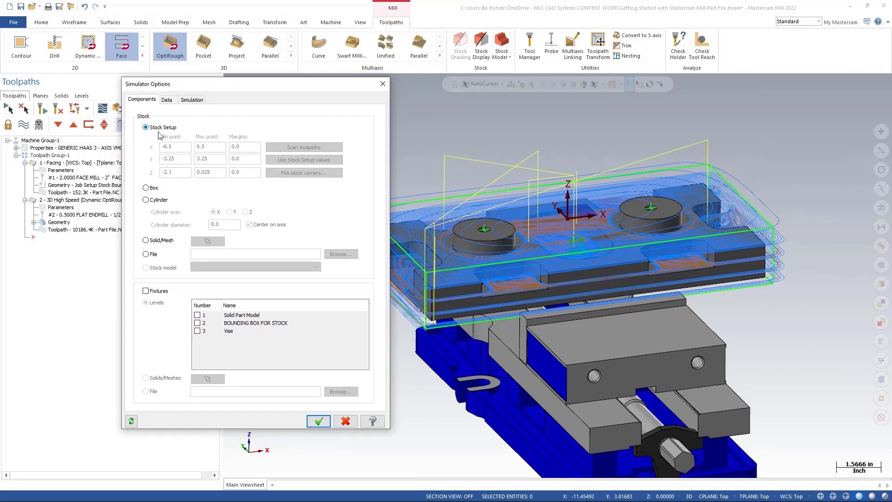
click(146, 291)
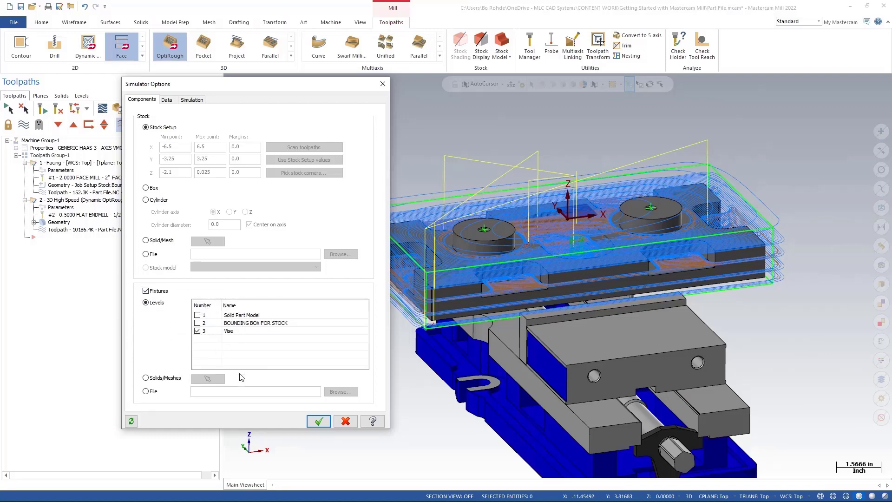
click(320, 421)
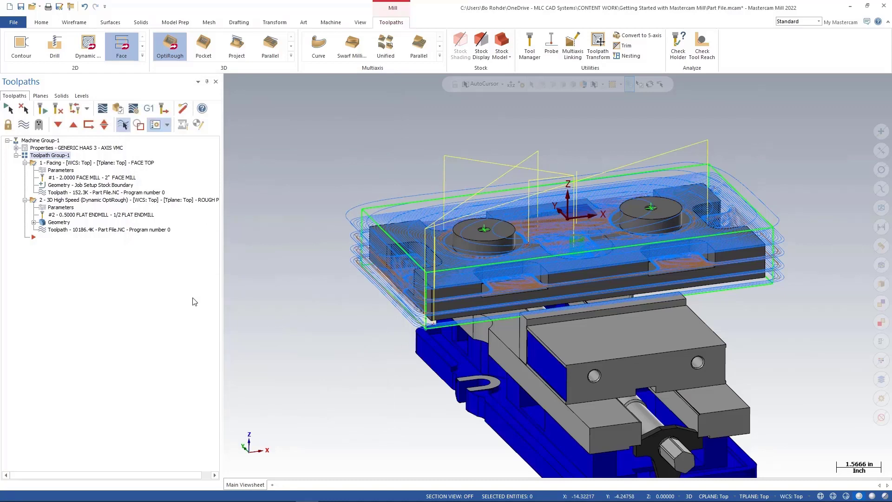
Verify all selected operations in the Mastercam Simulator, maximizing its window and adjusting playback speed.
click(119, 112)
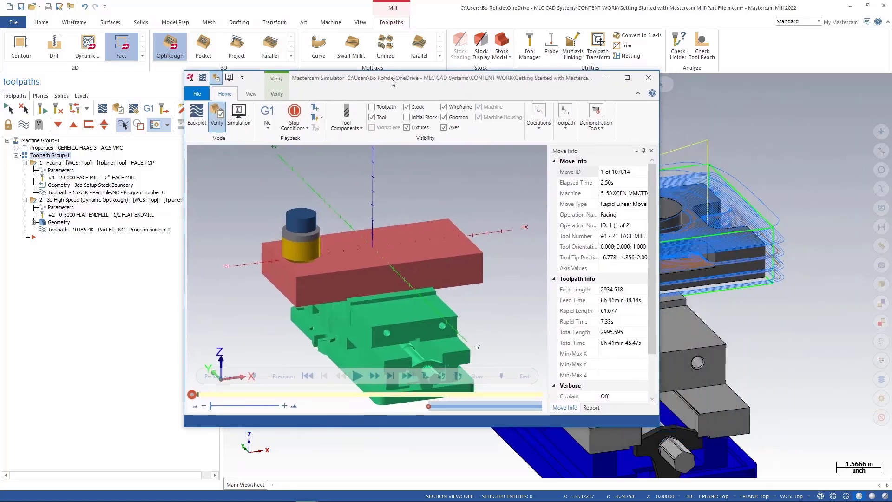
click(621, 80)
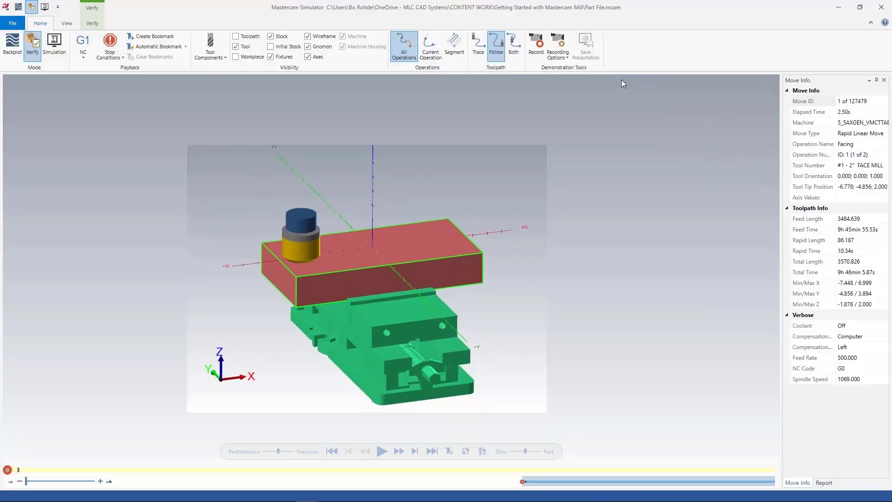
scroll(411, 233, down, 3)
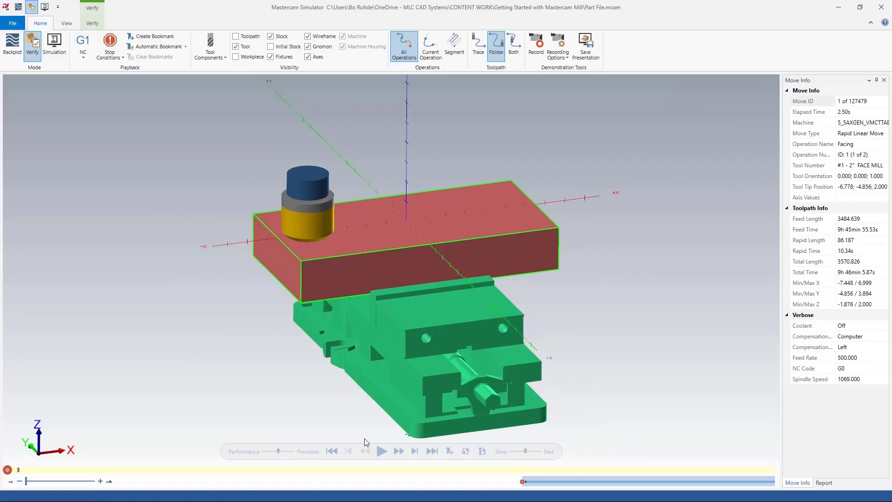
click(515, 452)
Set the simulation to stop when the operation changes.
click(123, 59)
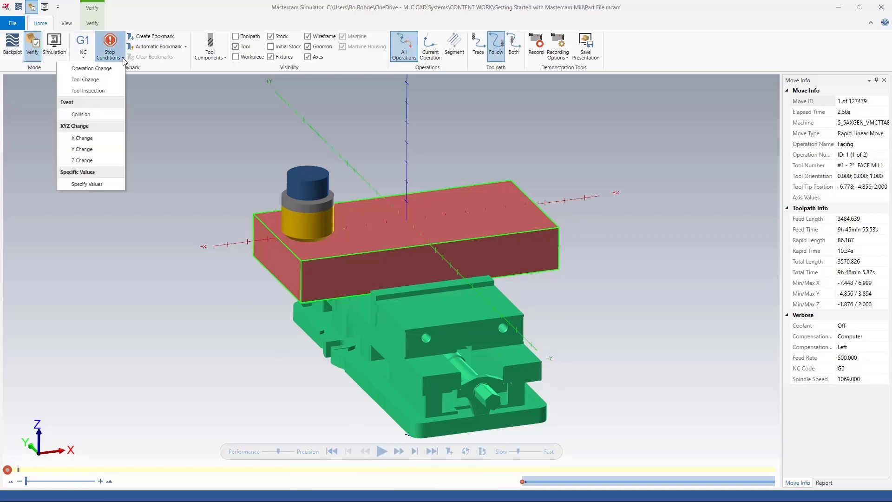
click(65, 68)
click(91, 287)
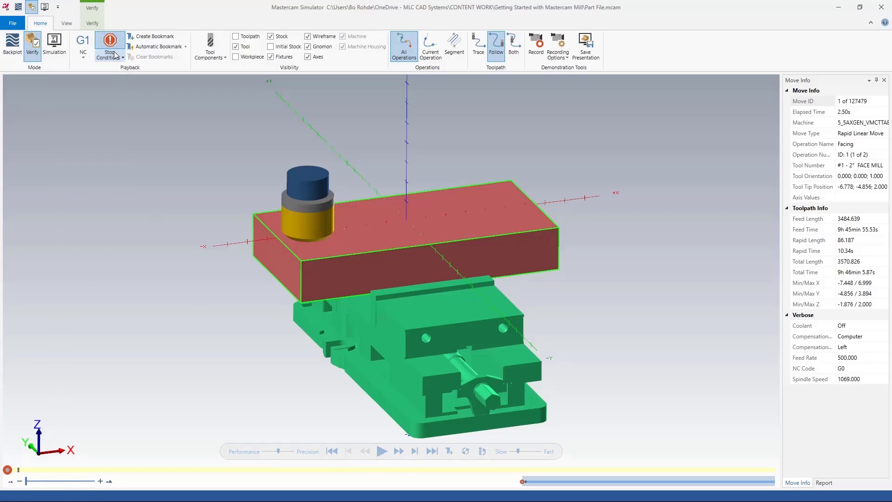
Turn on Color Loop and play the simulation through both operations, raising the playback speed.
click(92, 23)
click(10, 45)
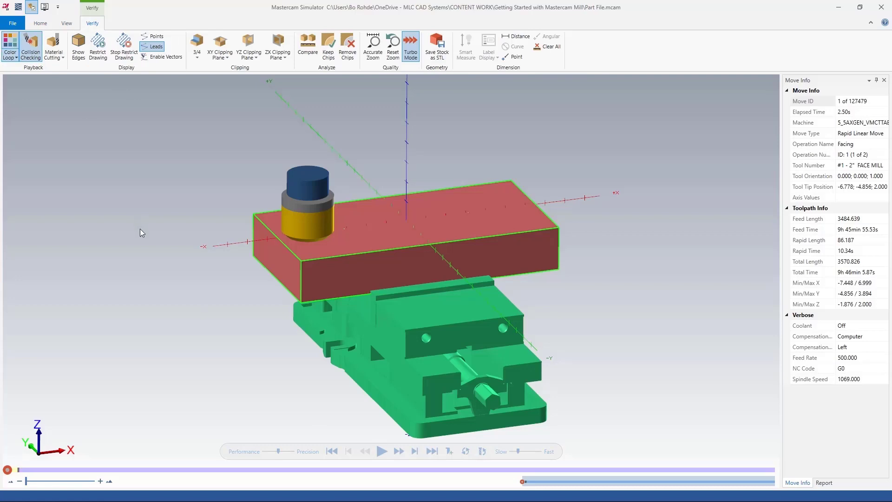
click(382, 451)
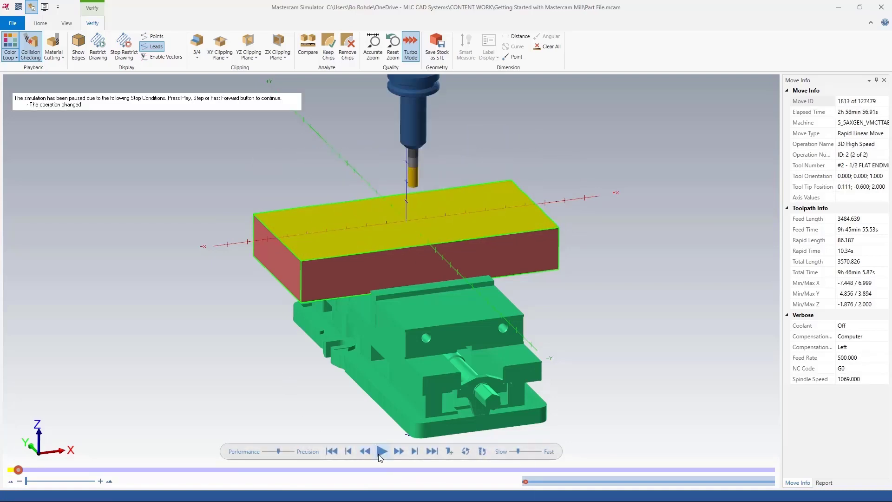
click(381, 453)
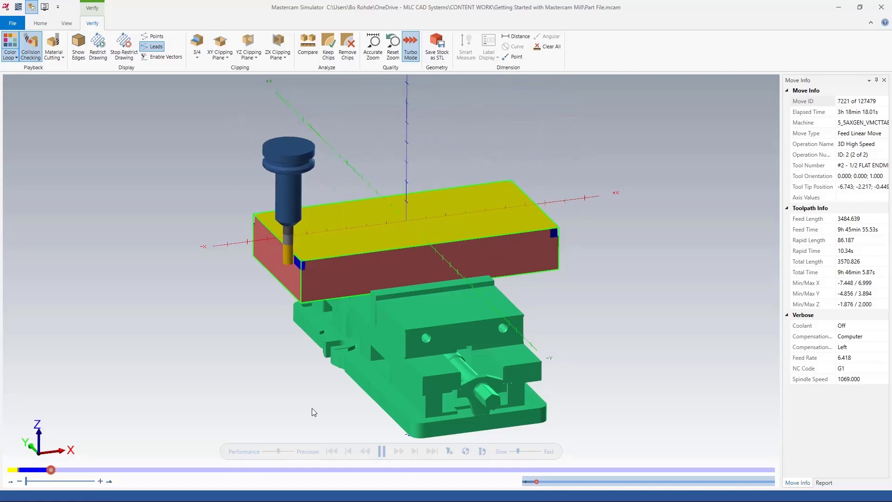
click(527, 452)
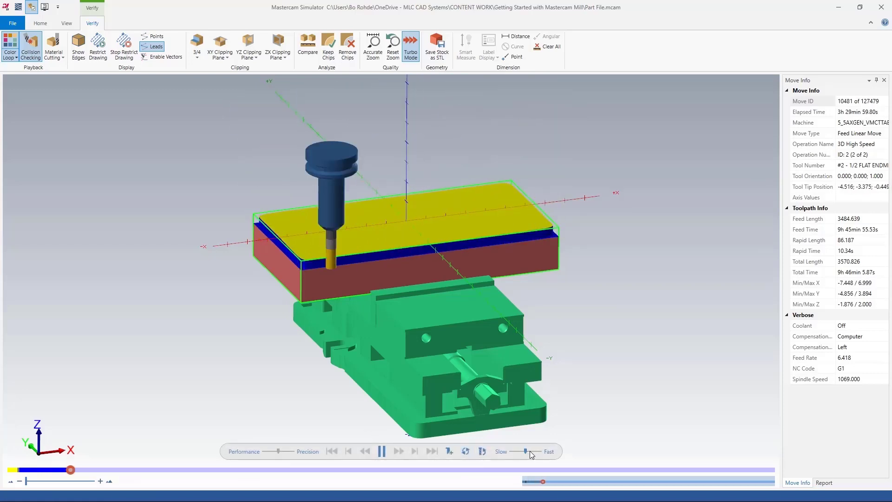
click(537, 452)
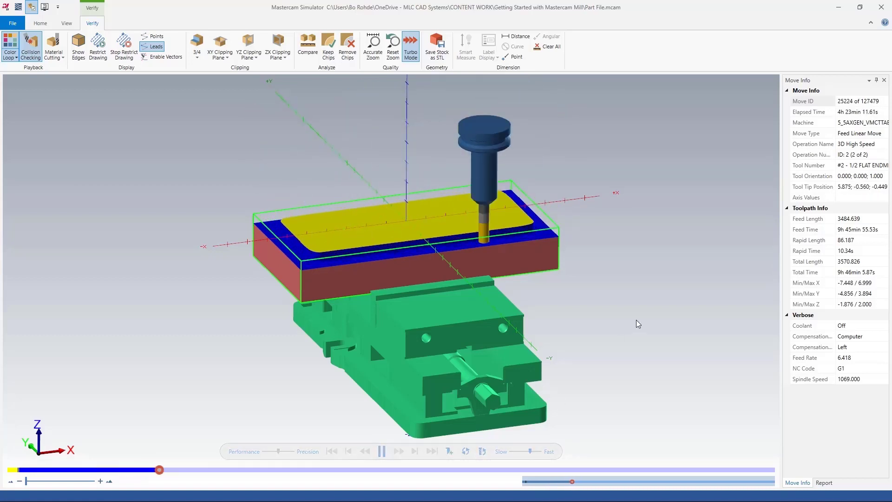
click(538, 452)
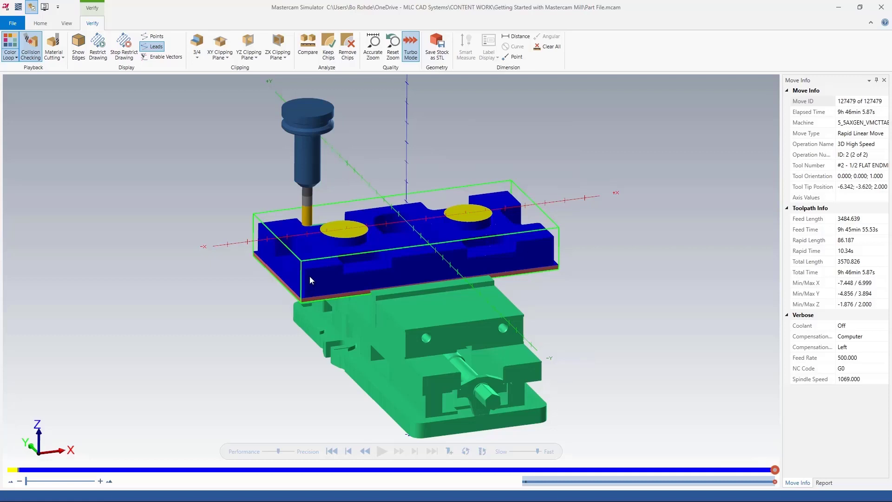
Examine the simulated machined part from different angles.
middle_drag(316, 274, 280, 264)
scroll(478, 322, up, 8)
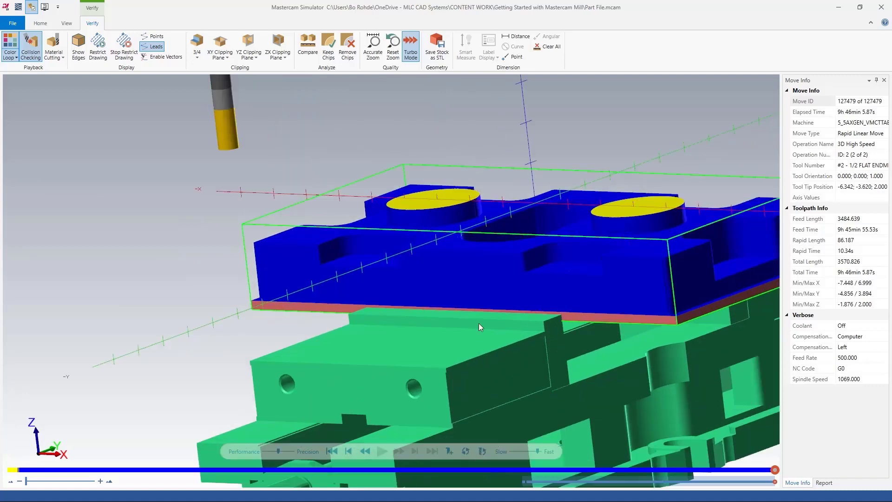
middle_drag(513, 300, 492, 308)
scroll(413, 268, down, 2)
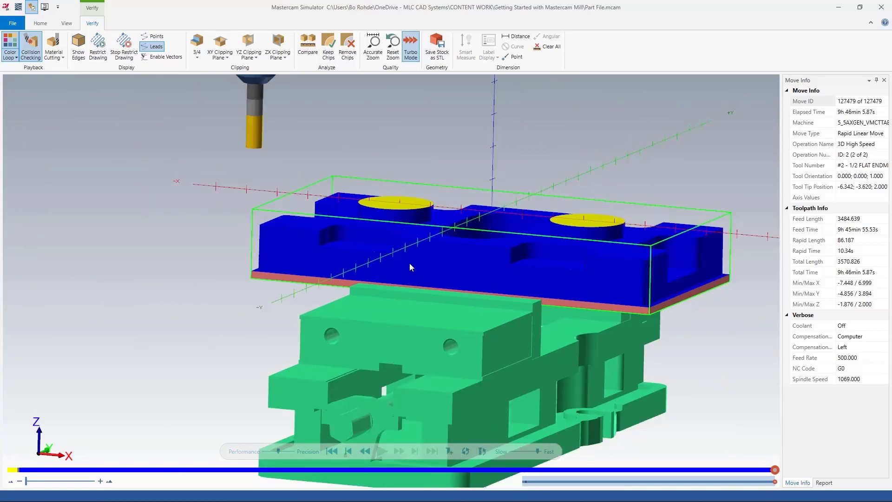
scroll(369, 255, down, 1)
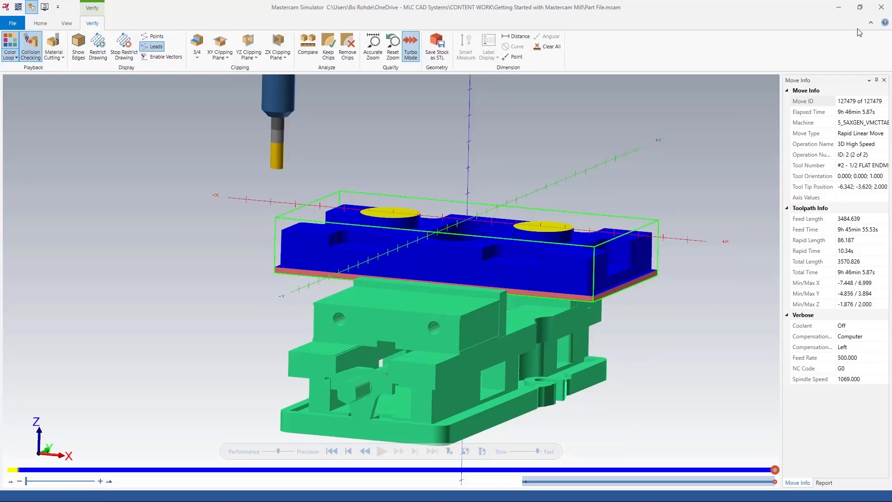
Close the simulator and collapse the Facing and OptiRough operations in the toolpath tree.
click(881, 7)
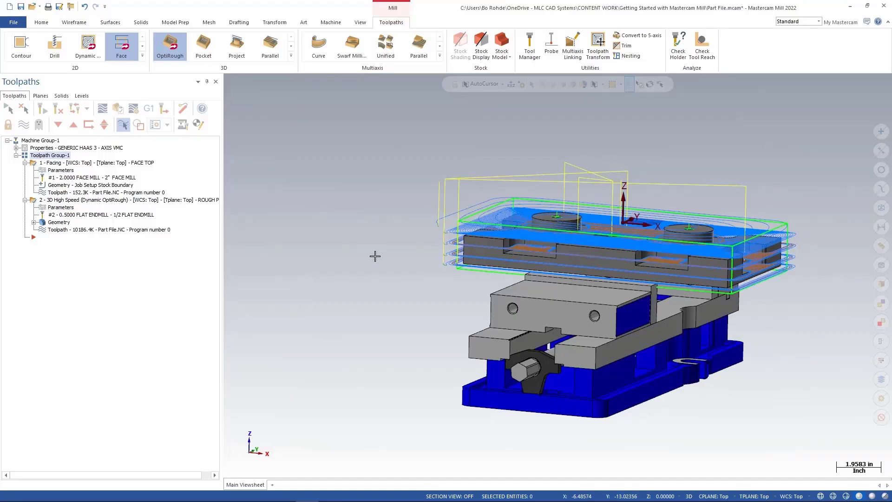
scroll(364, 231, down, 1)
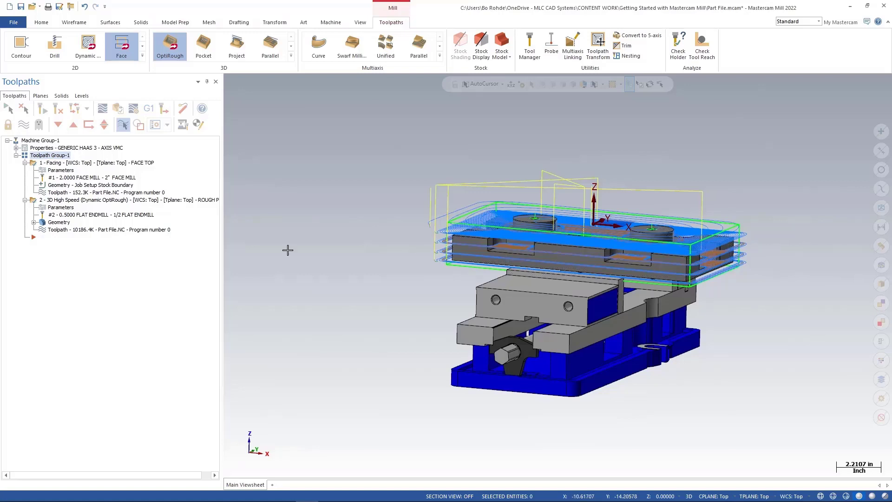
click(25, 162)
click(25, 170)
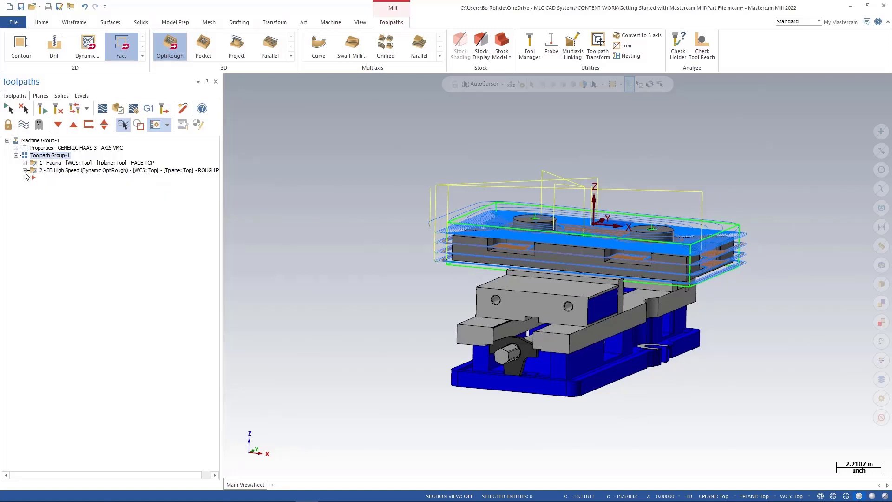
click(34, 178)
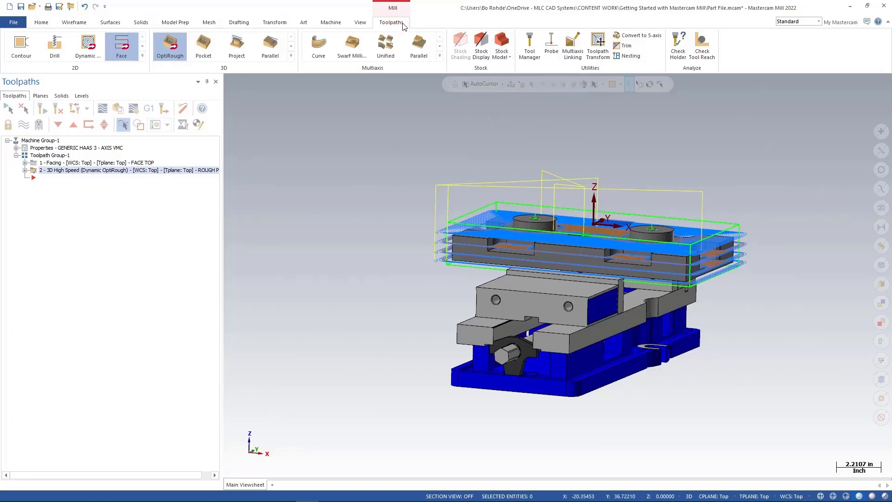
Create a stock model named OP 1 ROUGH.
click(502, 42)
text(OP )
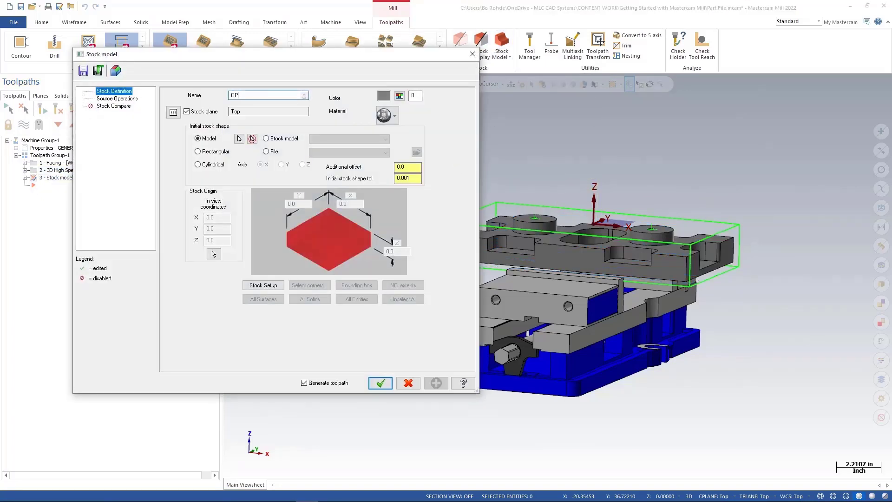
text(1 ROUGH)
click(238, 111)
Set the stock model colour to 94 and define a rectangular initial shape from the stock setup.
click(400, 96)
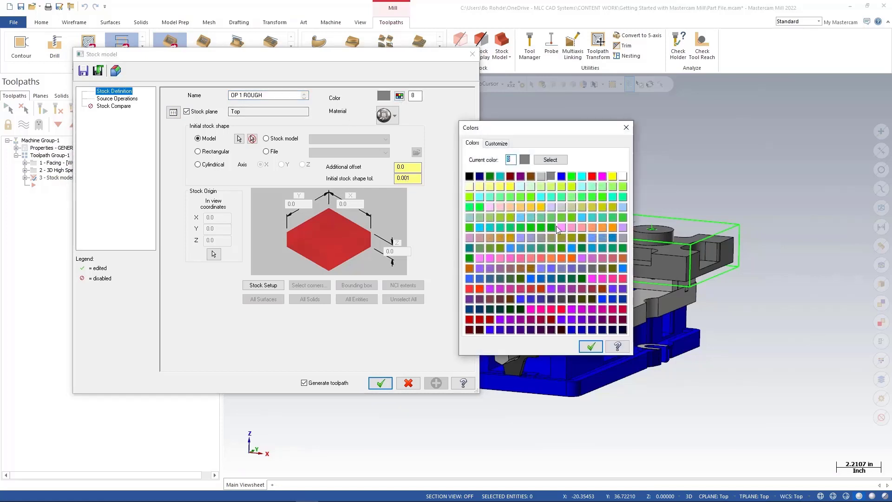
click(613, 228)
click(591, 347)
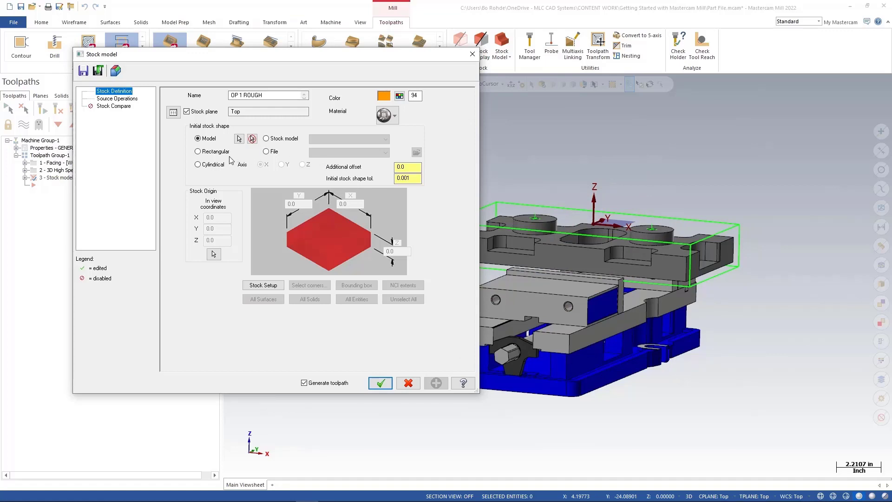
click(198, 152)
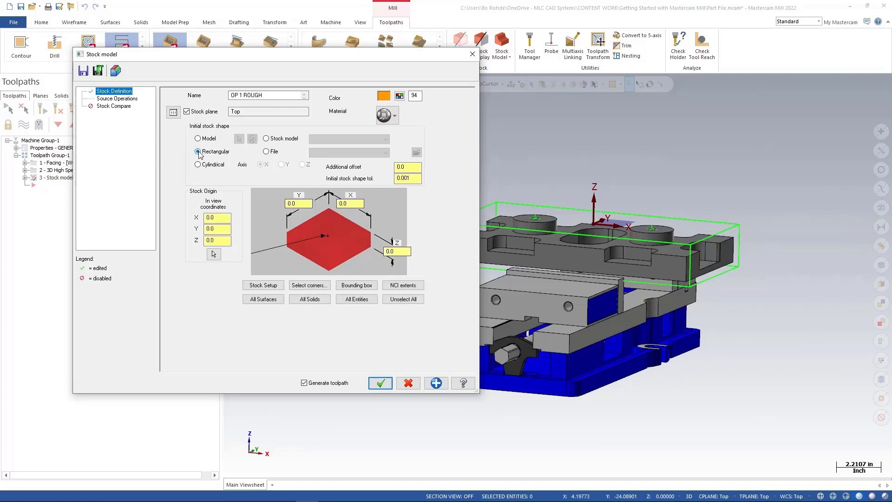
click(268, 288)
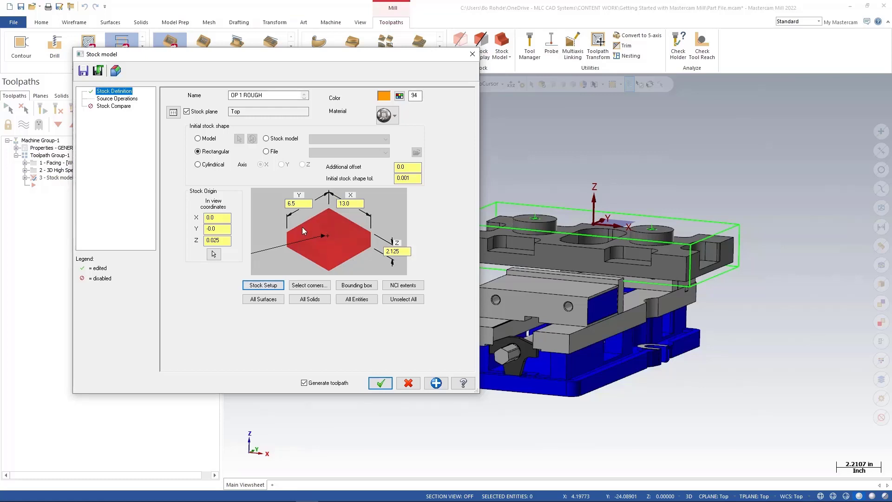
Select the Facing and 3D High Speed OptiRough operations as the stock model's source operations.
click(117, 99)
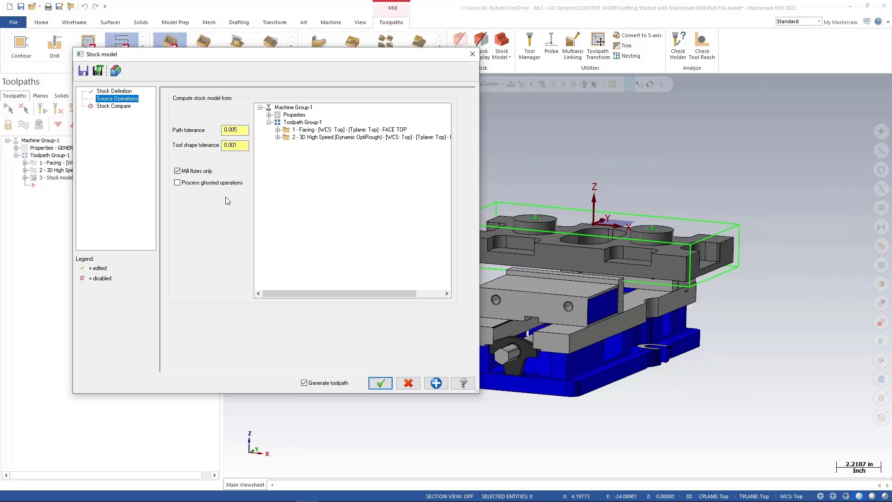
click(290, 132)
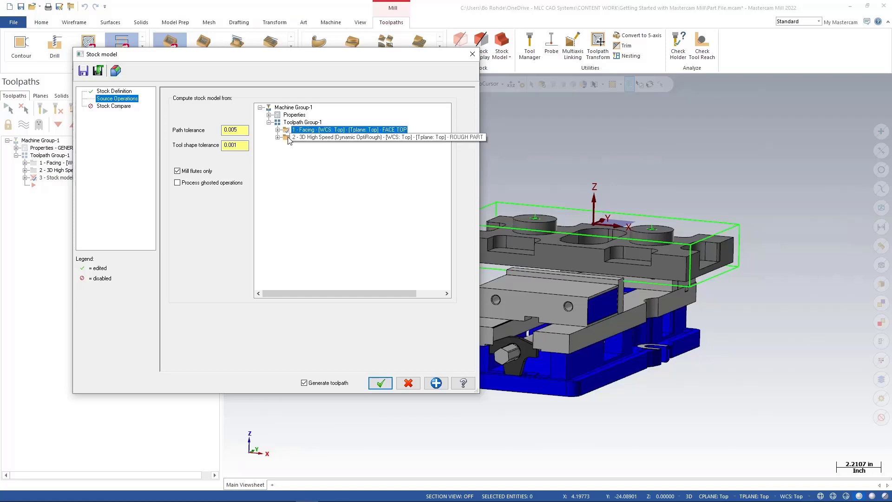
click(291, 138)
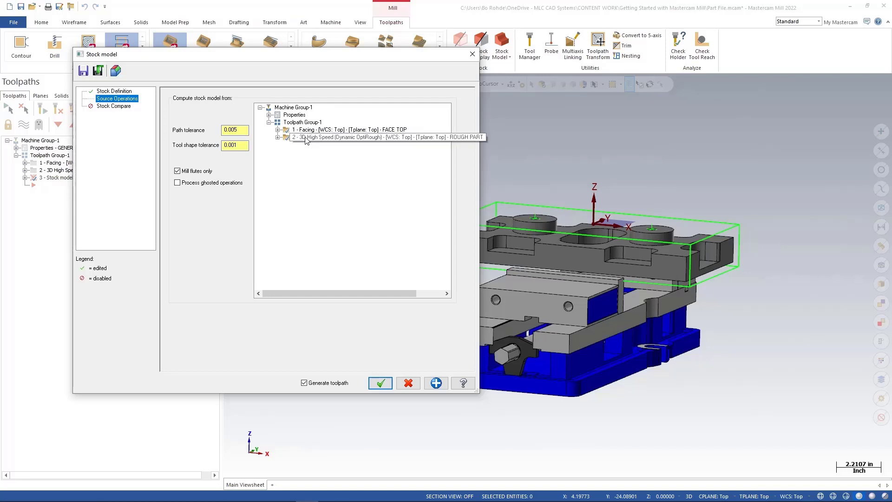
Generate the stock model and orbit around the part to inspect the roughed stock.
click(380, 383)
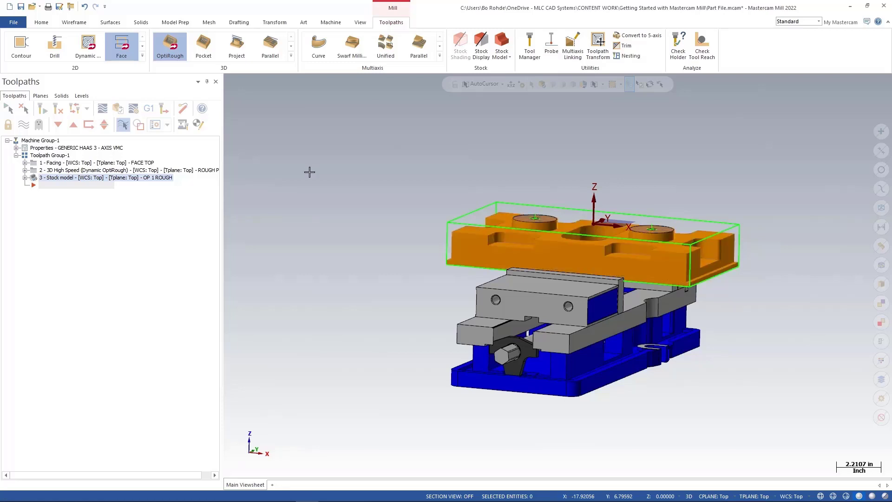
scroll(480, 235, up, 3)
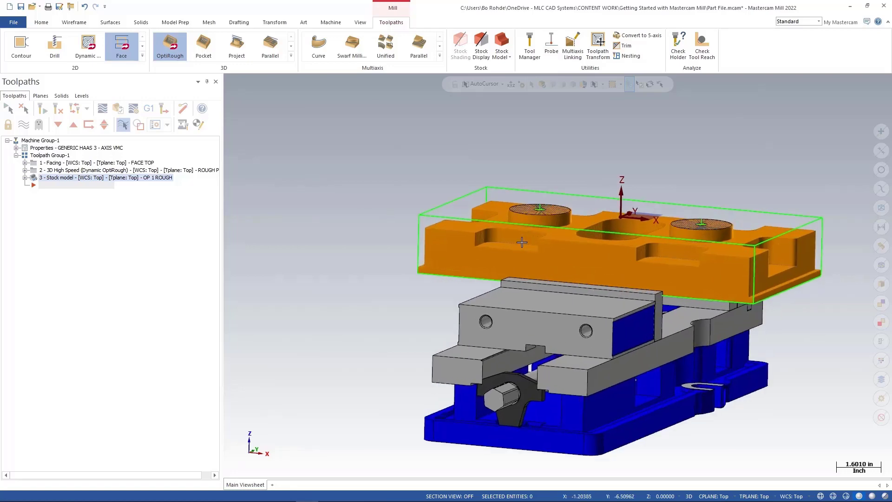
mouse_move(479, 235)
middle_down()
mouse_move(469, 258)
mouse_move(520, 252)
mouse_move(372, 251)
mouse_move(549, 250)
mouse_move(559, 263)
middle_up()
scroll(401, 318, down, 6)
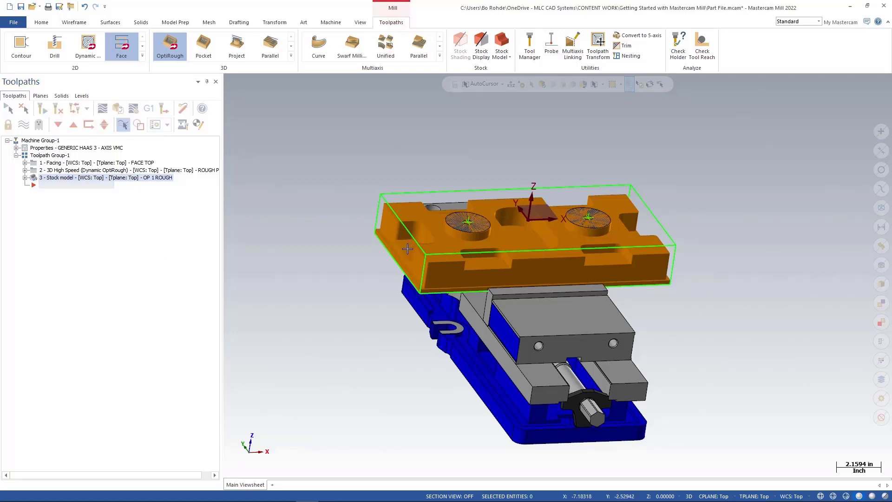
middle_drag(602, 261, 584, 166)
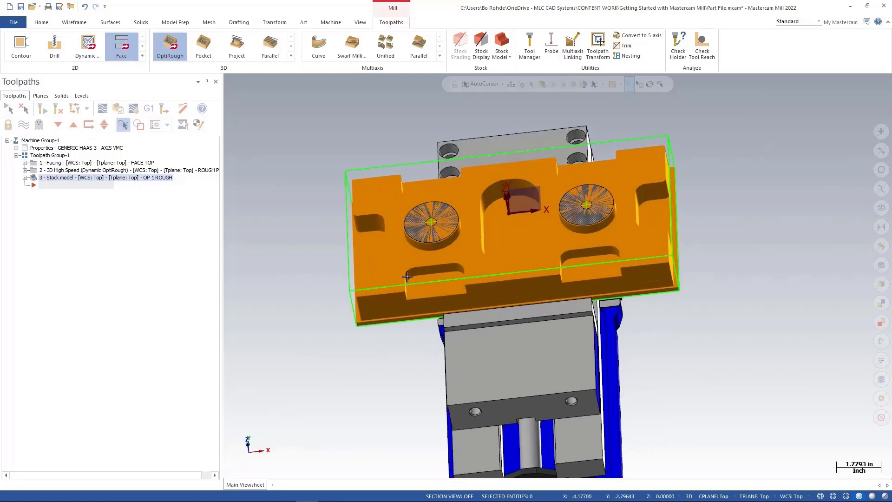
middle_drag(510, 273, 647, 174)
scroll(647, 174, down, 3)
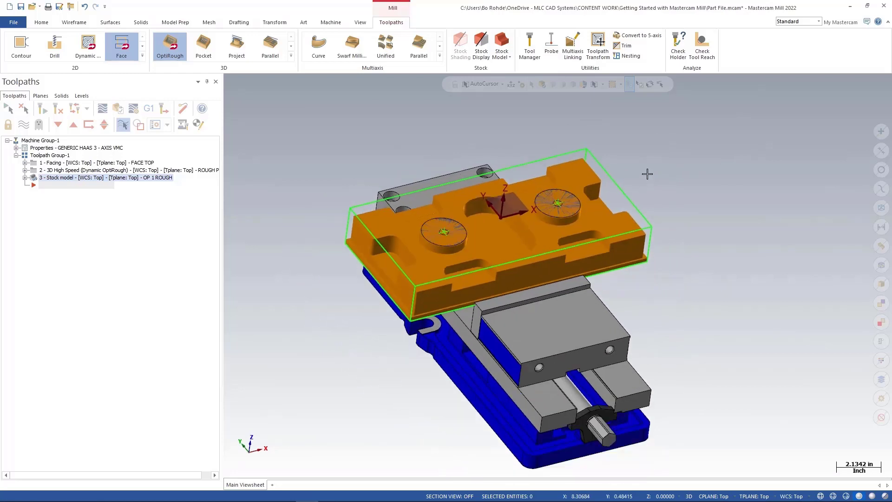
click(546, 239)
Start a Dynamic Mill toolpath and select the outer loop of the part's top face as the machining region.
click(94, 55)
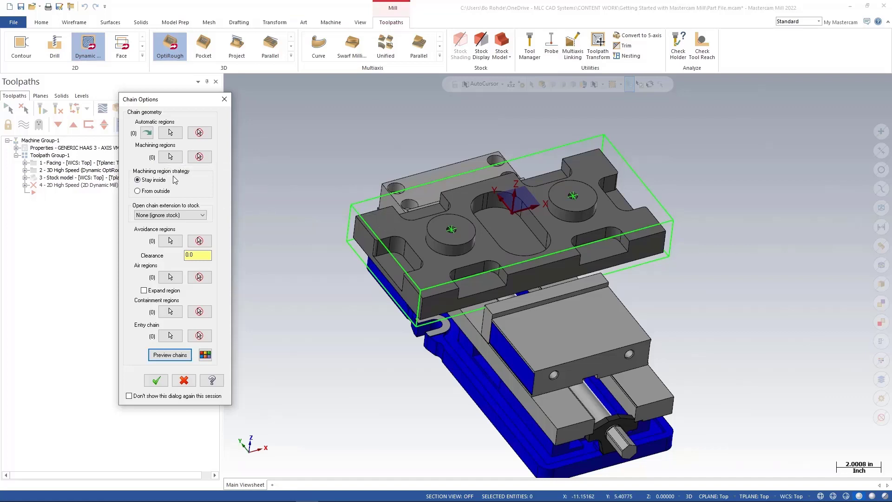
click(171, 157)
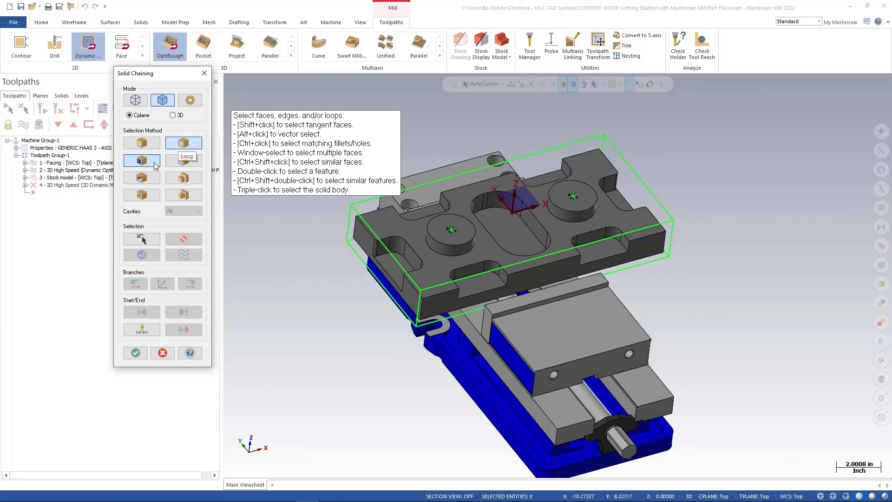
click(182, 144)
click(376, 220)
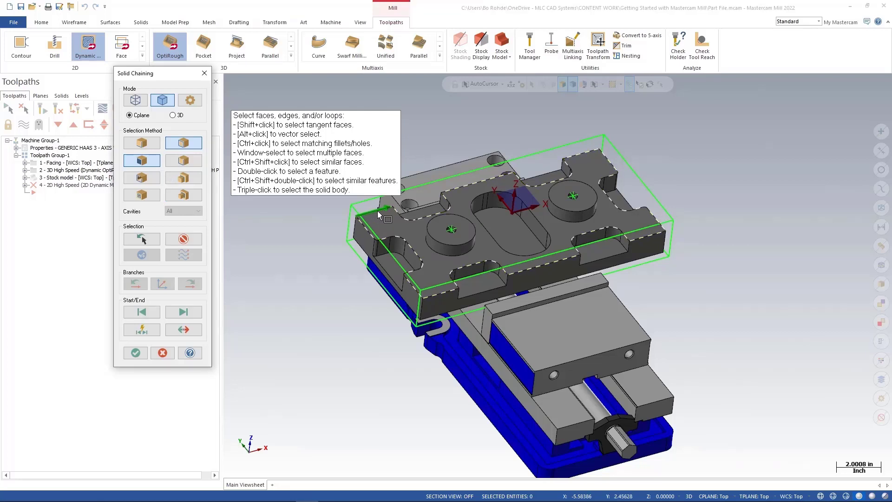
click(135, 353)
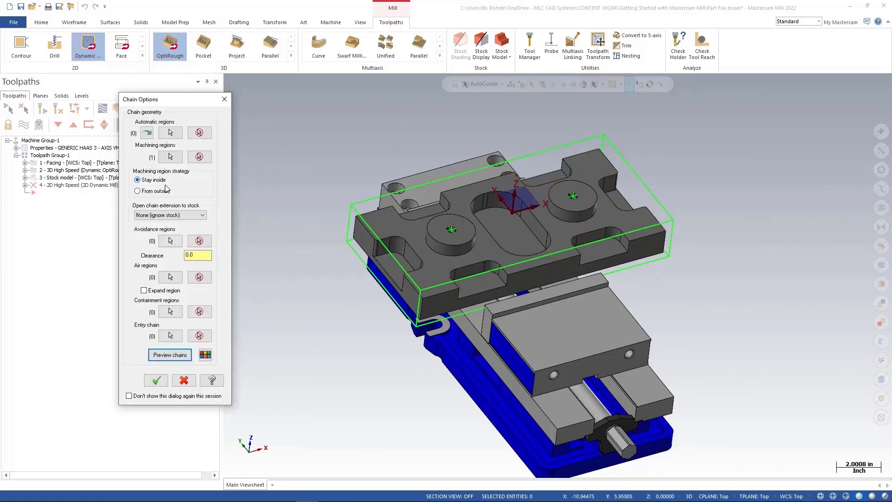
Set the machining region strategy to From outside and pick the two round bosses' loops as avoidance regions.
click(145, 192)
key(ctrl)
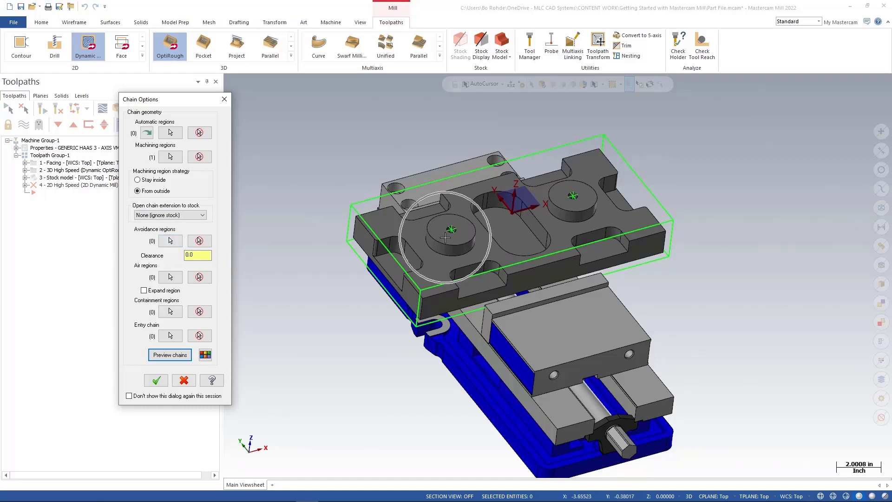
click(171, 240)
click(429, 237)
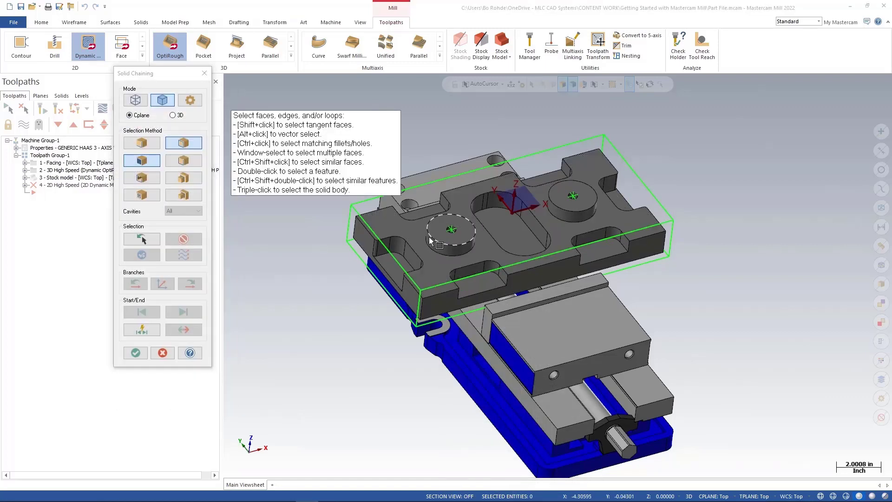
click(561, 212)
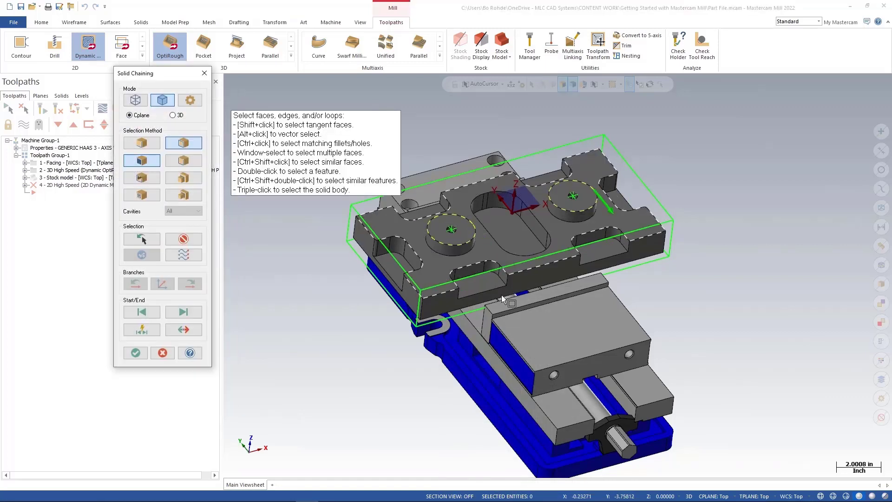
click(136, 354)
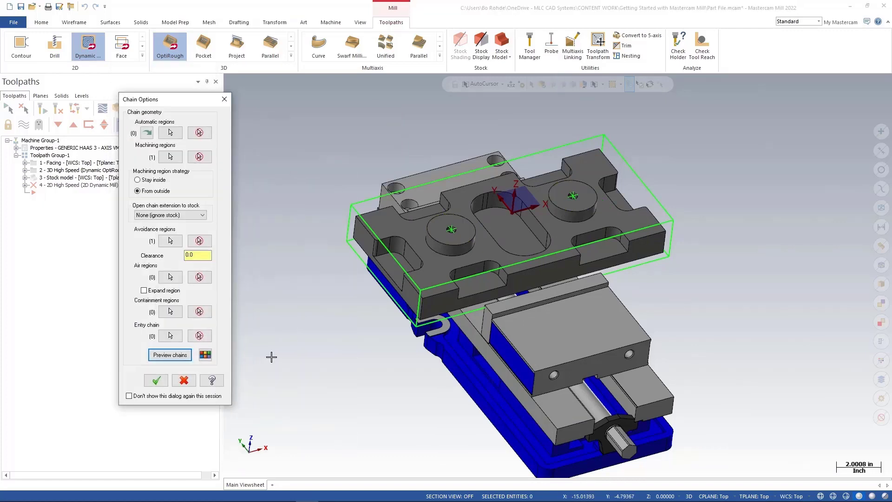
Preview the chains and accept the chain options.
click(170, 355)
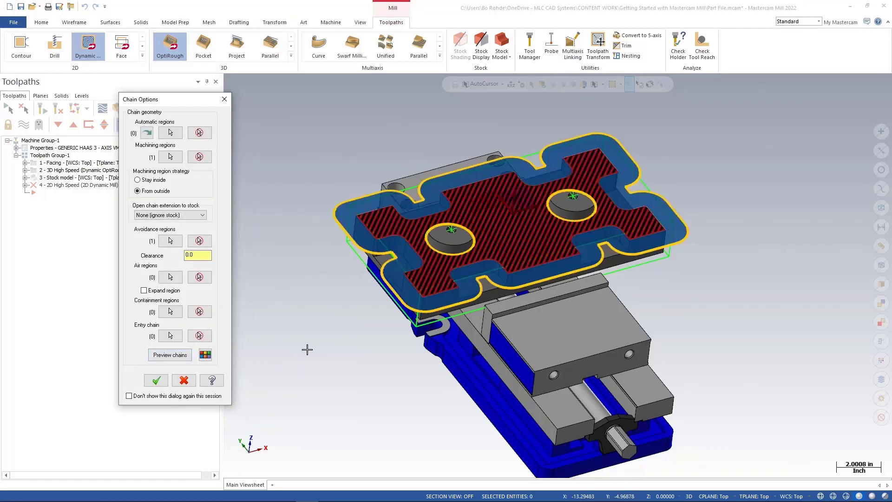
mouse_move(340, 339)
middle_down()
mouse_move(288, 340)
mouse_move(312, 387)
middle_up()
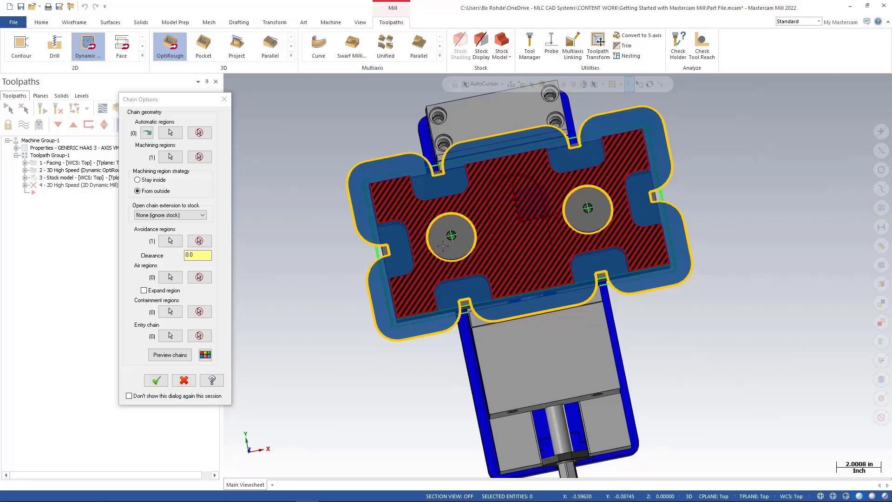
click(156, 382)
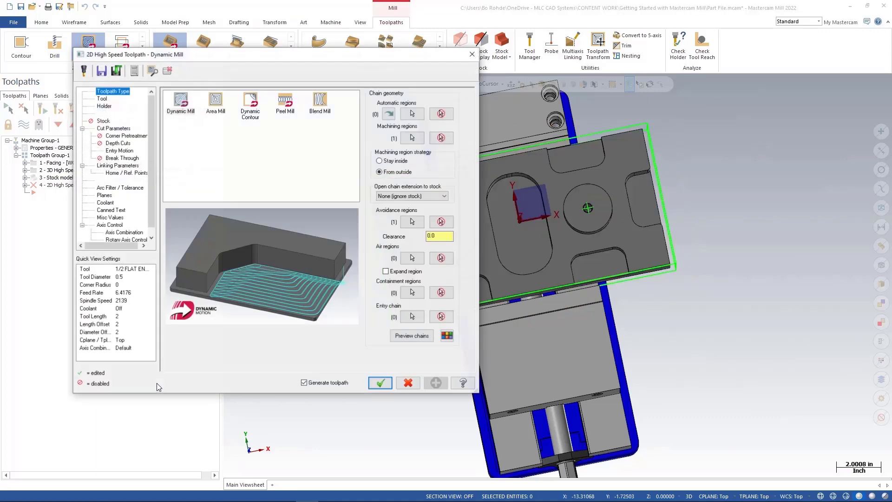
Choose the 1/2 FLAT ENDMILL for the toolpath and add the comment FIN FACE.
click(103, 99)
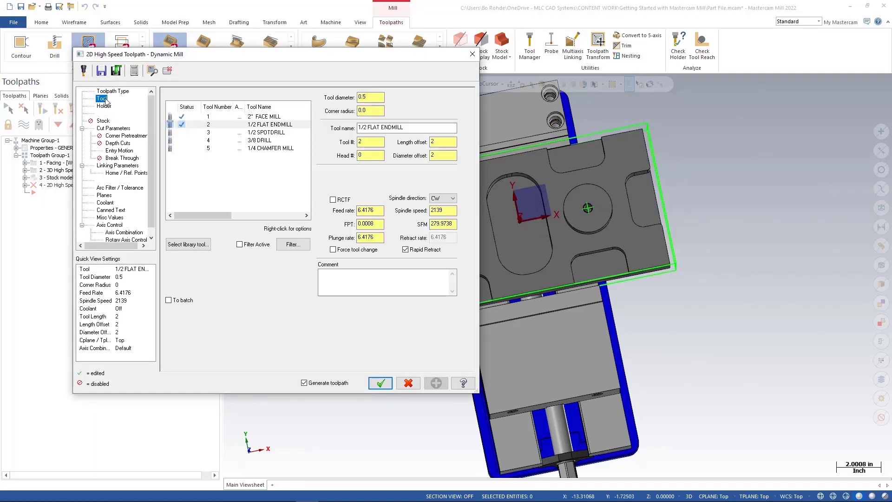
click(260, 125)
click(333, 277)
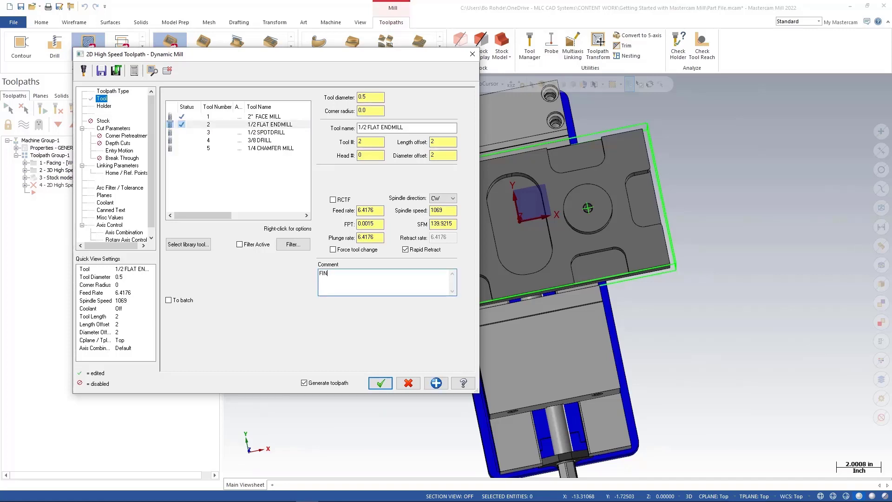
text(FIN FACE)
Set the stock to leave on floors to 0.0 in the cut parameters and accept the Dynamic Mill toolpath.
click(114, 128)
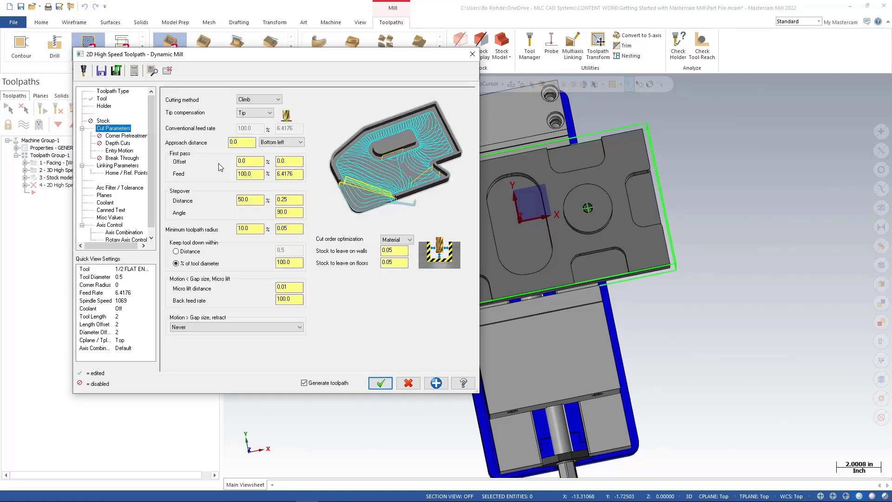
click(253, 201)
drag(252, 201, 238, 200)
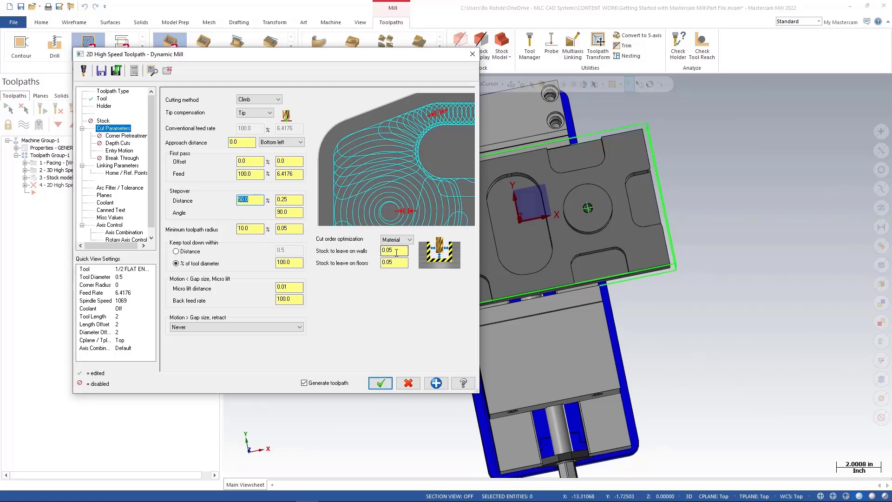
click(396, 254)
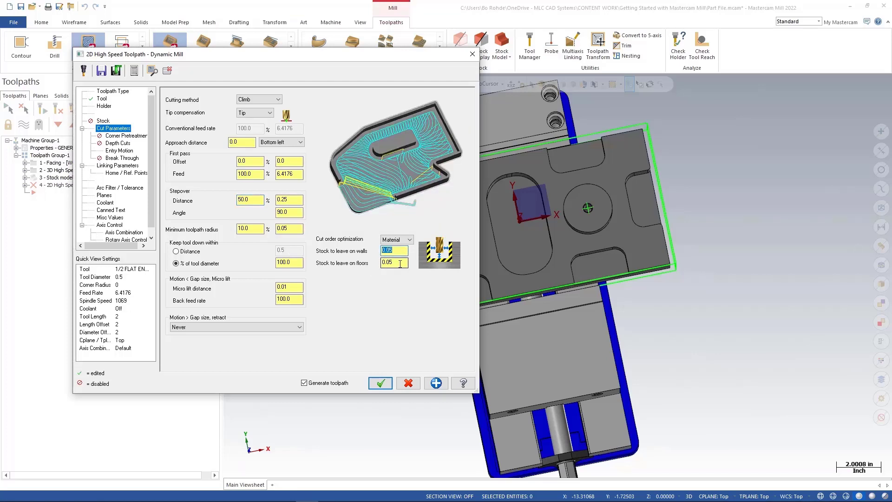
click(400, 263)
text(0.0)
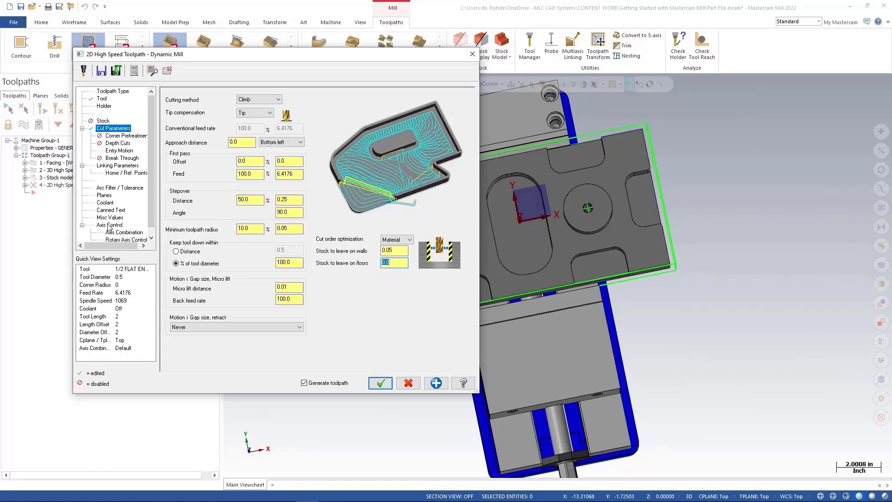
click(381, 383)
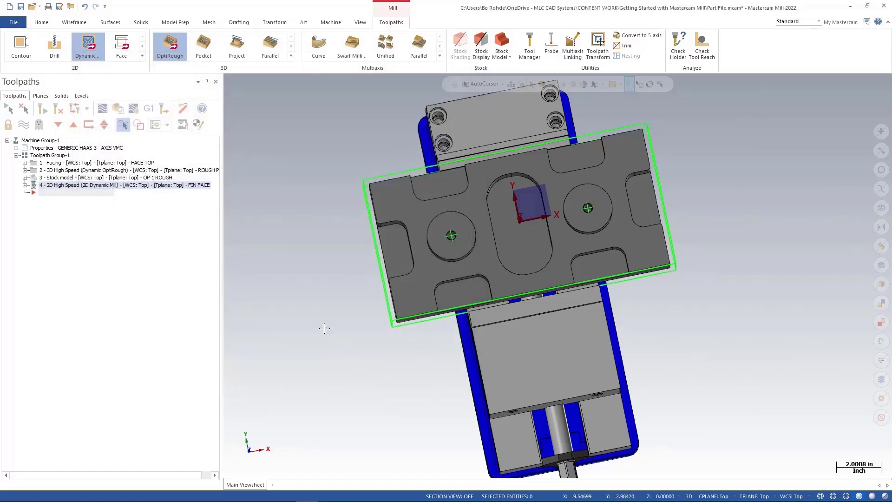
Save the file.
middle_drag(320, 322, 326, 291)
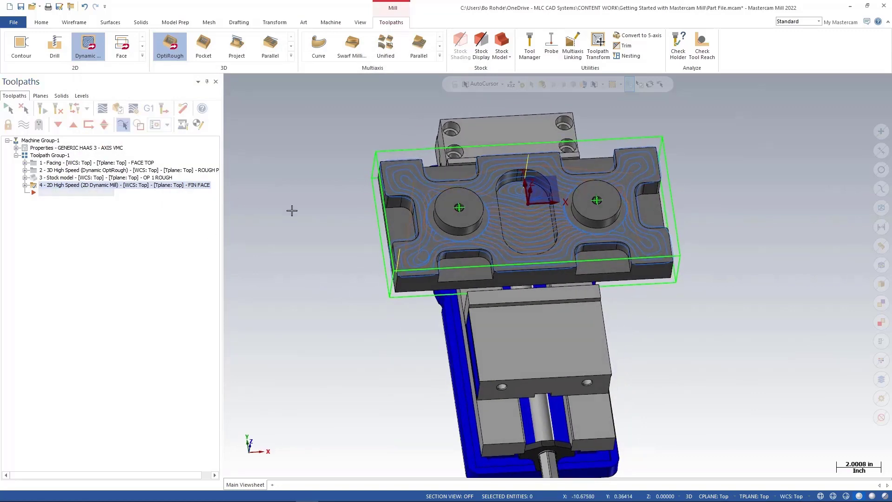
middle_drag(291, 210, 313, 208)
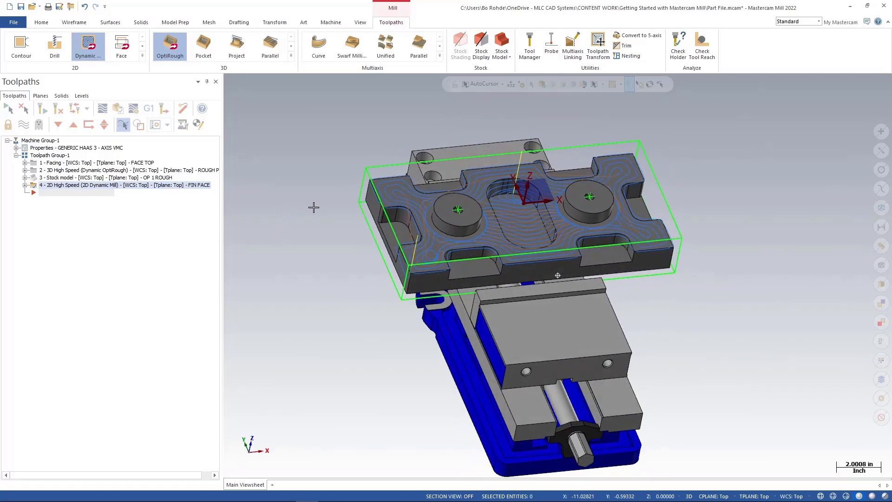
click(20, 6)
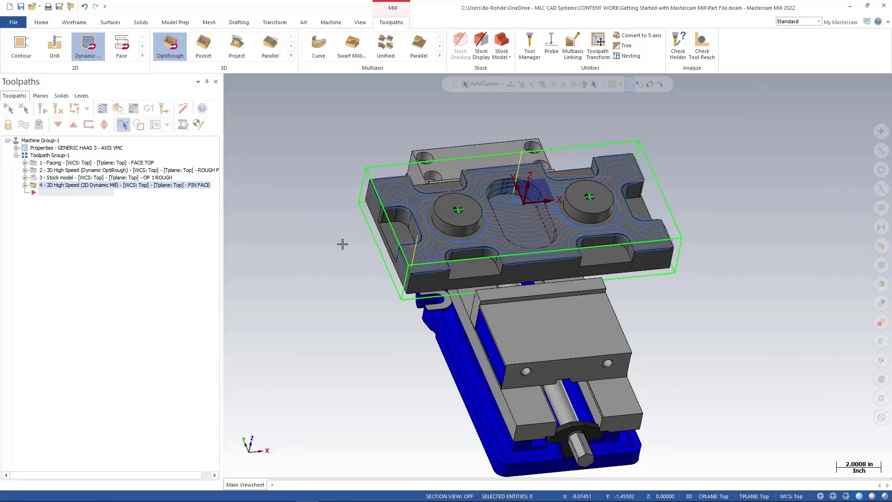
Start another Dynamic Mill and select the floor faces of the side notches and centre slot as automatic regions.
click(88, 56)
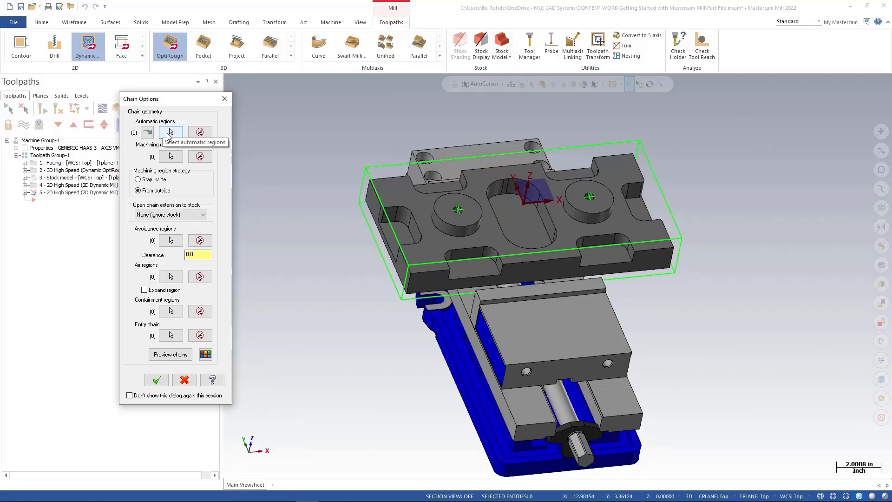
click(169, 132)
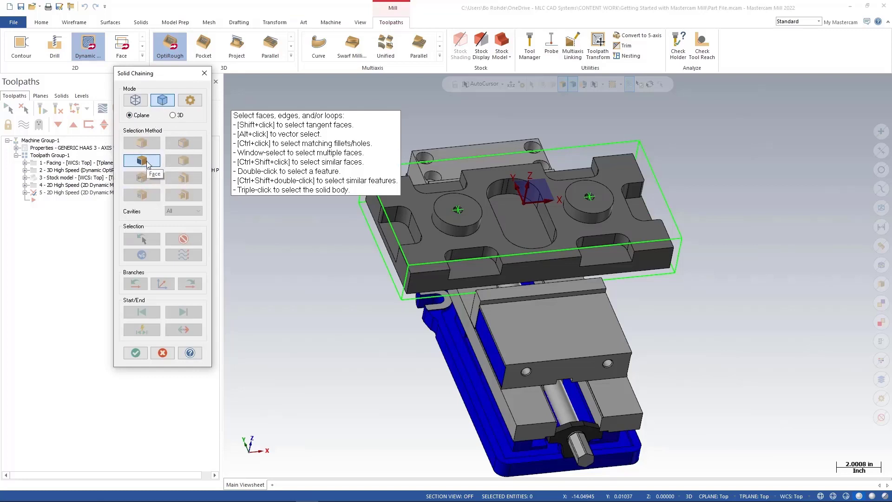
click(396, 239)
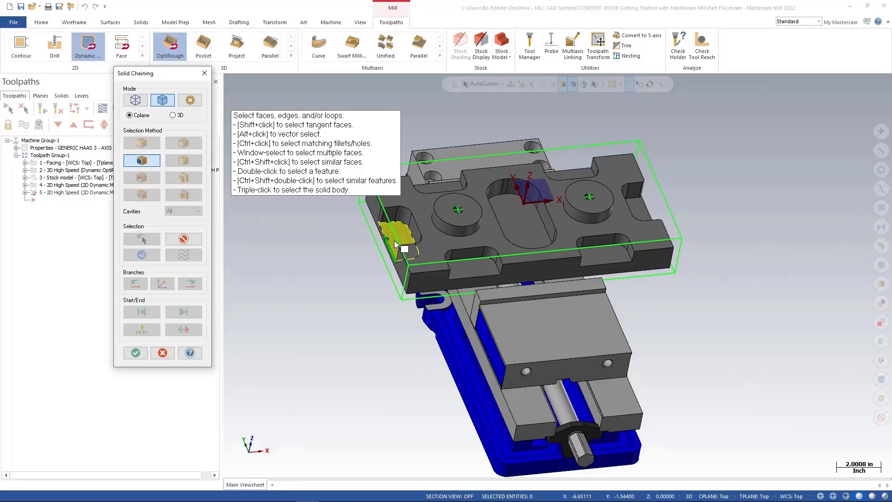
click(435, 188)
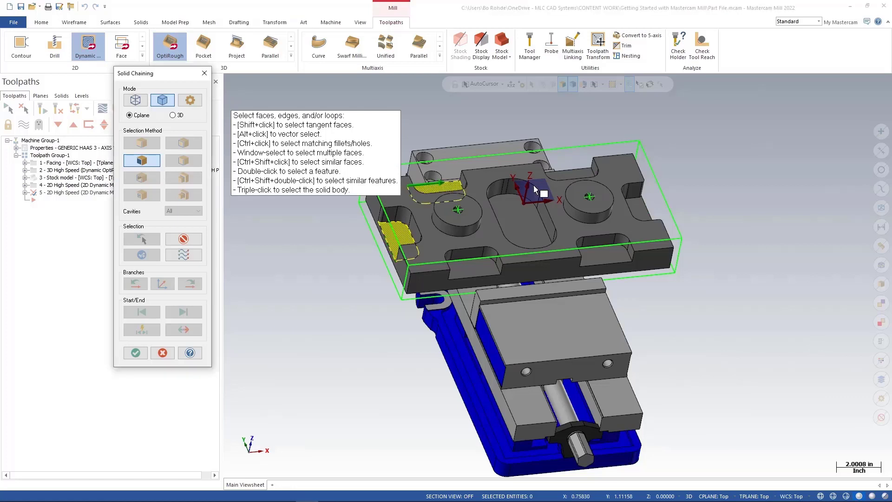
click(566, 177)
click(641, 210)
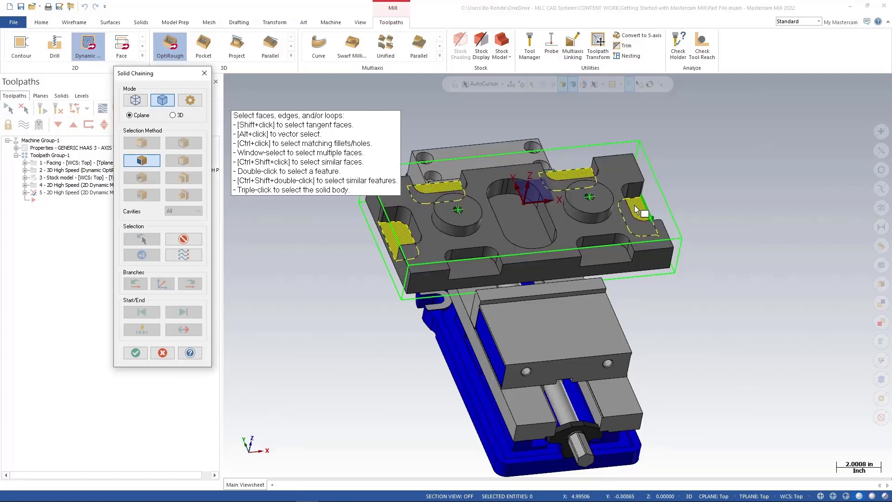
click(615, 255)
click(484, 273)
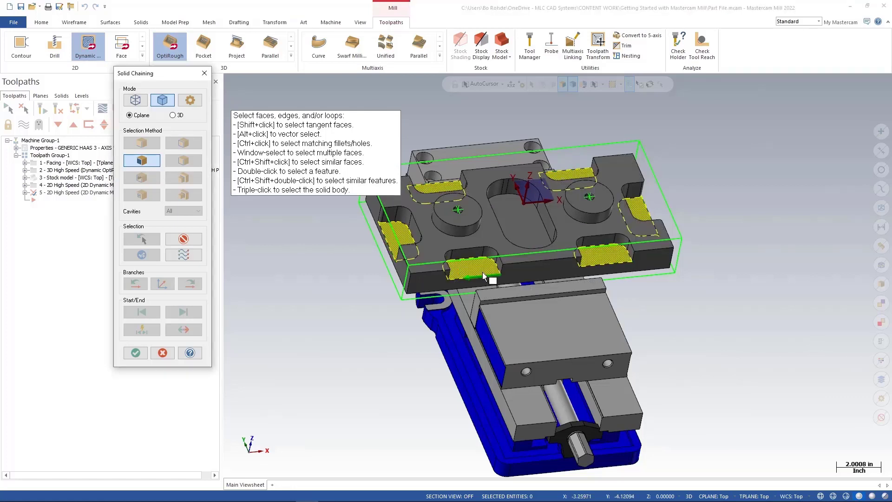
click(519, 223)
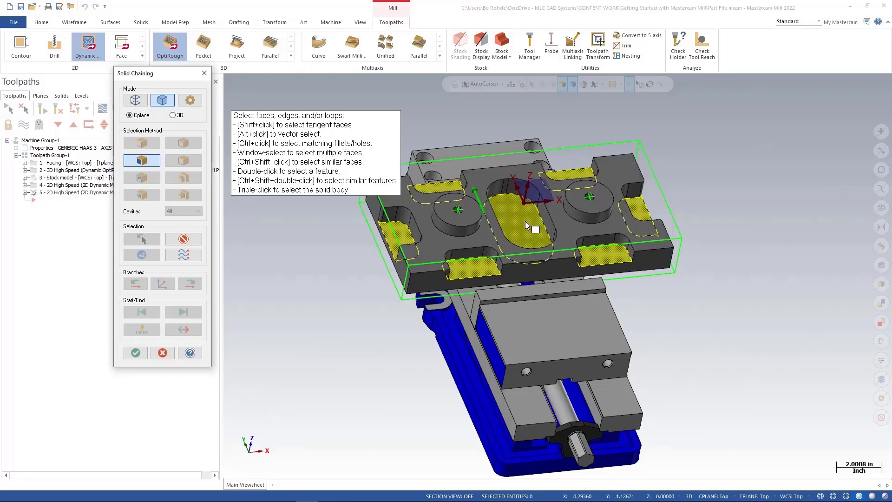
click(136, 354)
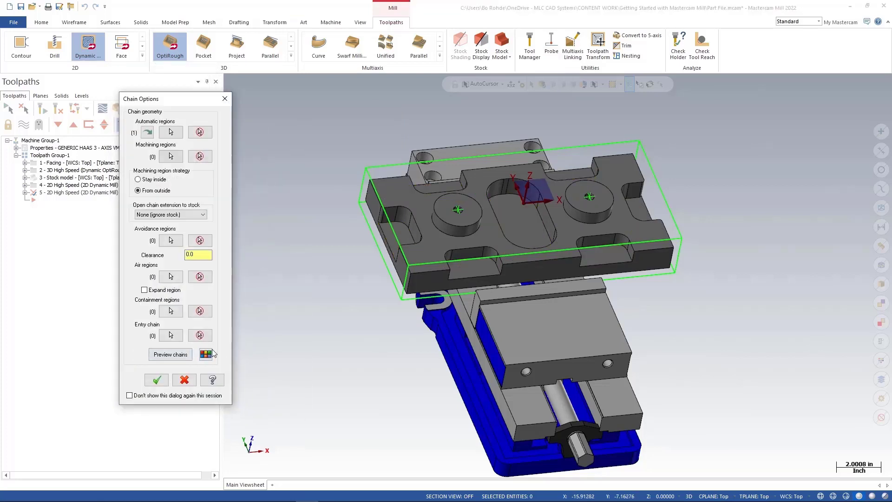
Preview the chained floor regions and confirm the chain selection.
click(169, 355)
key(alt+1)
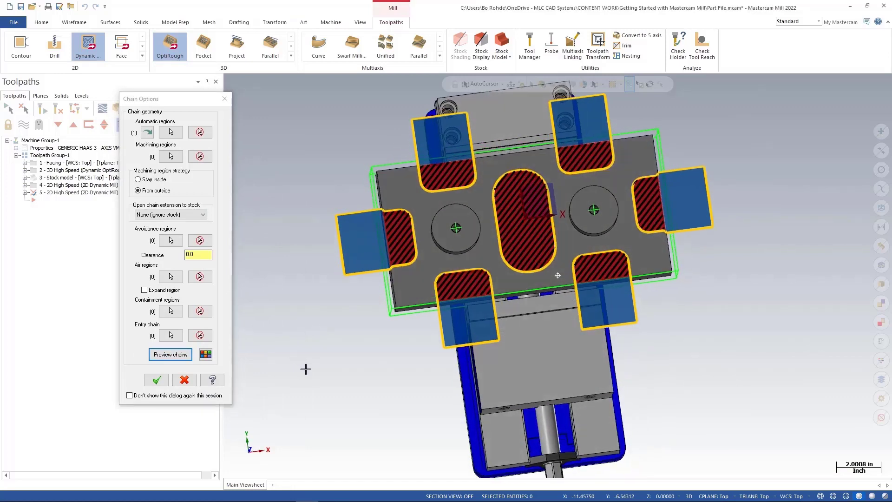
scroll(303, 375, down, 1)
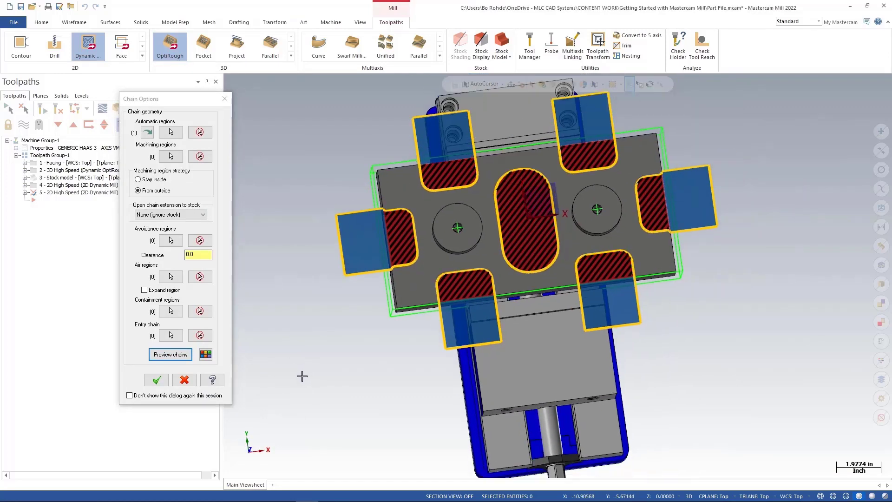
mouse_move(303, 375)
middle_down()
mouse_move(317, 359)
mouse_move(299, 349)
mouse_move(306, 329)
mouse_move(318, 330)
middle_up()
scroll(430, 282, up, 1)
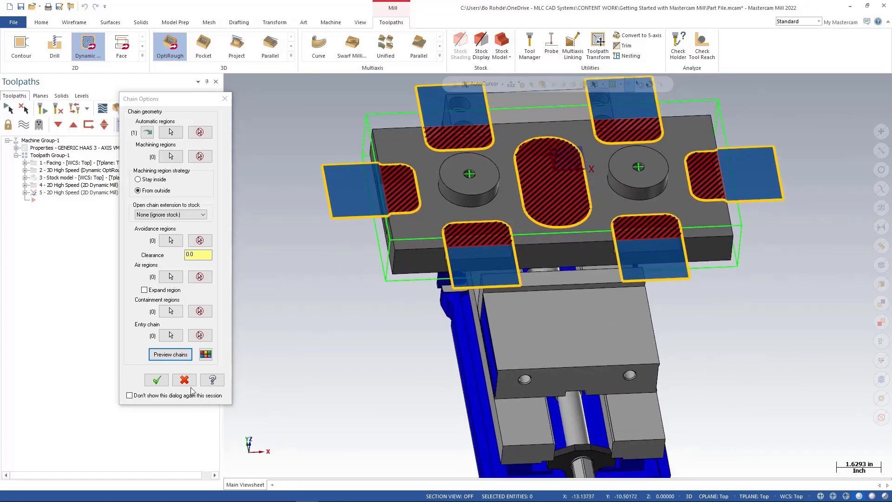
click(156, 382)
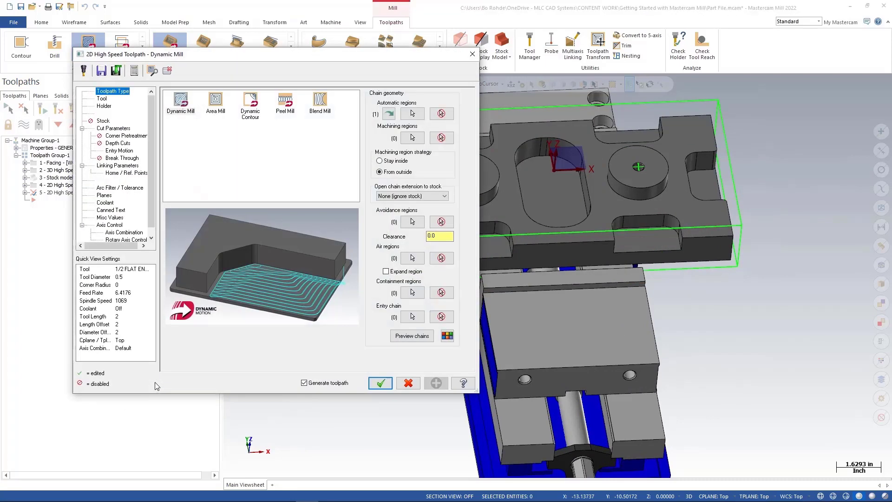
Select the 1/2 FLAT ENDMILL for this toolpath and review the cut parameters and entry motion pages.
click(101, 98)
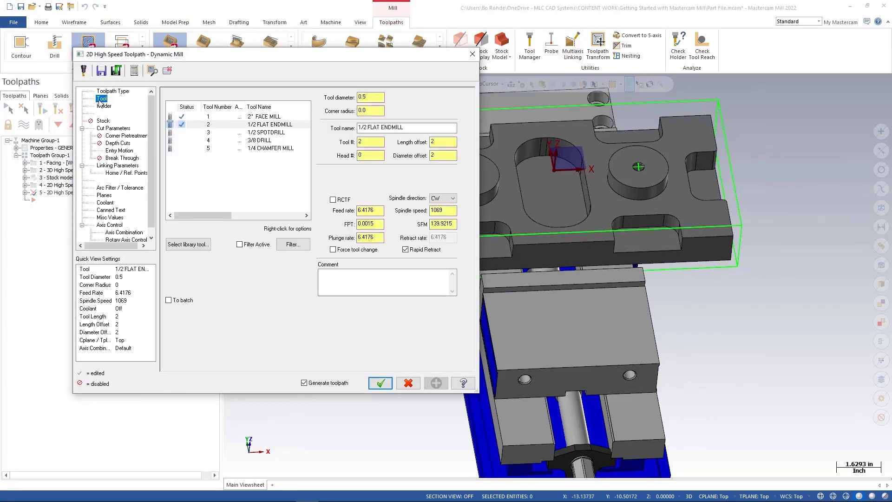
click(253, 126)
click(114, 129)
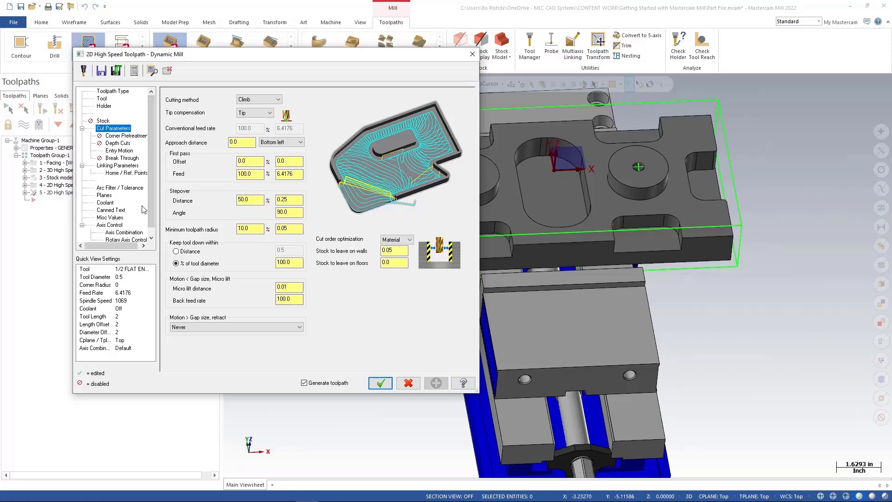
click(119, 151)
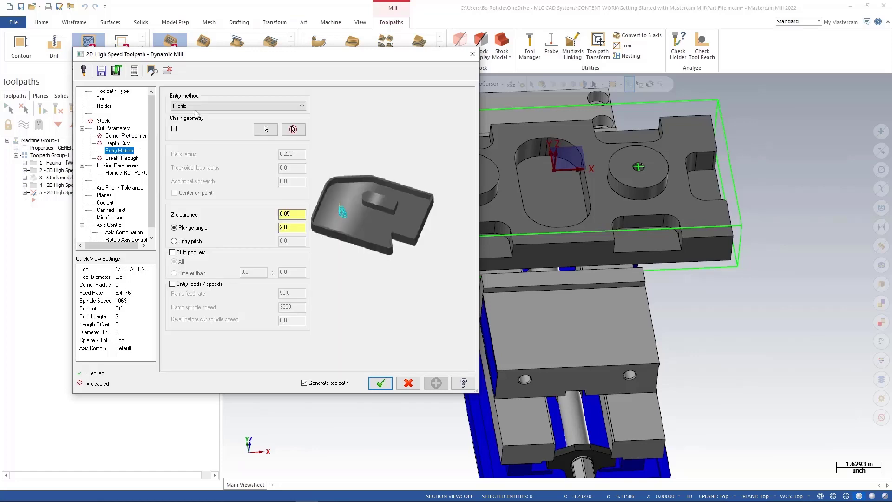
click(117, 165)
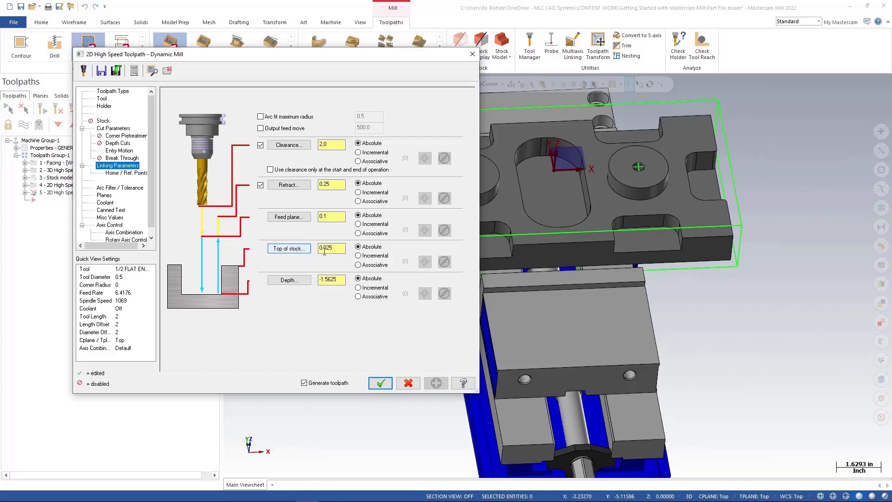
Set Top of stock to 0 and Depth to 0.0 incremental in the linking parameters, and accept the toolpath.
drag(335, 248, 323, 251)
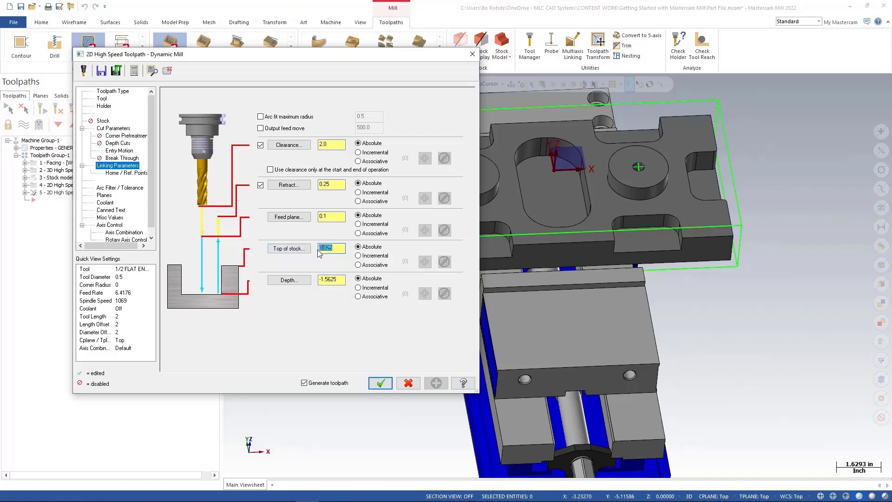
text(0)
key(Return)
click(358, 287)
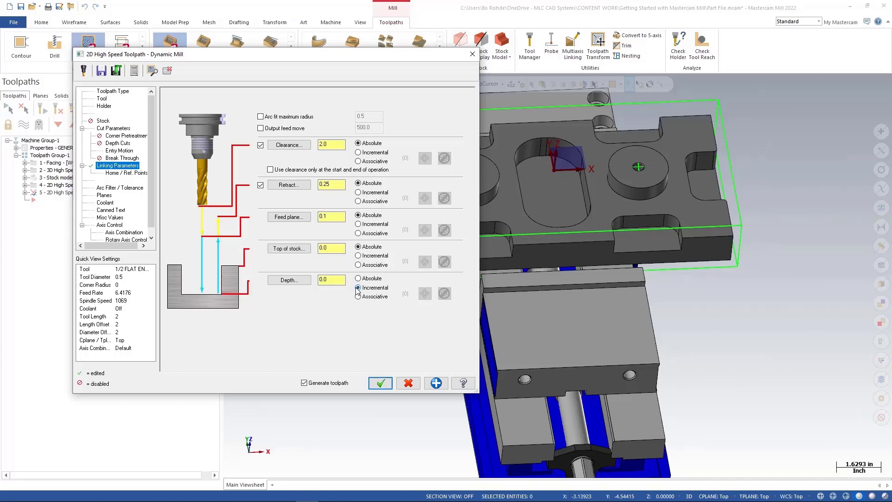
click(329, 279)
click(380, 383)
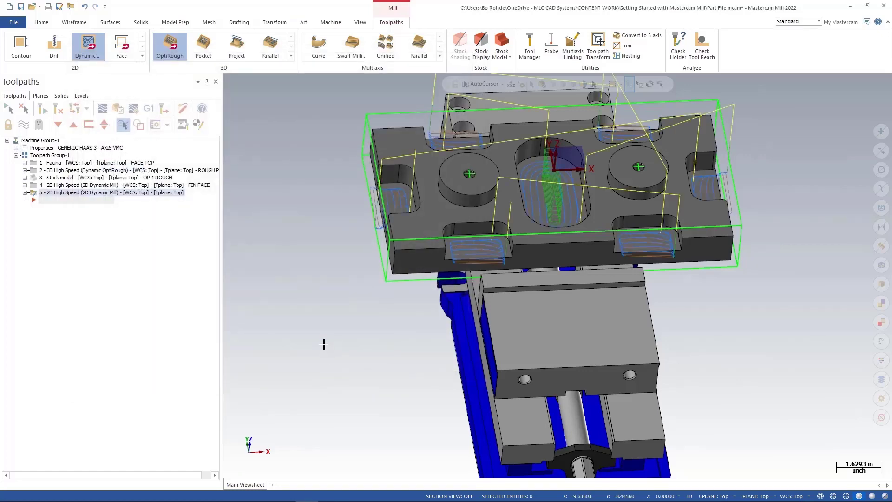
Open the simulator options with stock model OP 1 ROUGH and the Vise level as fixture, and accept them.
mouse_move(324, 344)
middle_down()
mouse_move(346, 325)
mouse_move(301, 334)
mouse_move(331, 350)
mouse_move(312, 352)
mouse_move(338, 360)
middle_up()
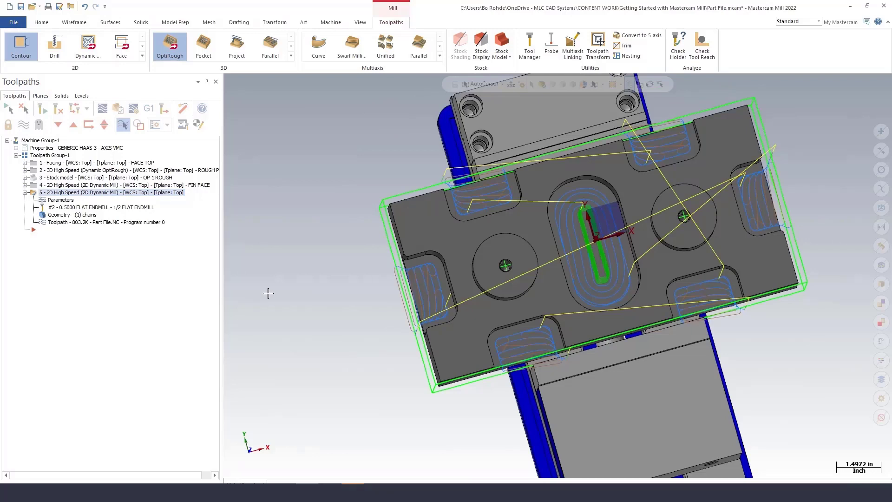
click(155, 125)
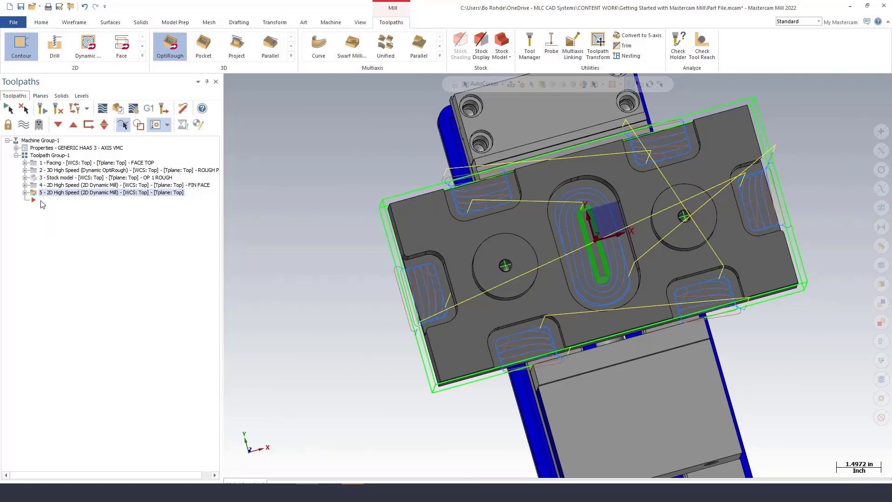
click(137, 111)
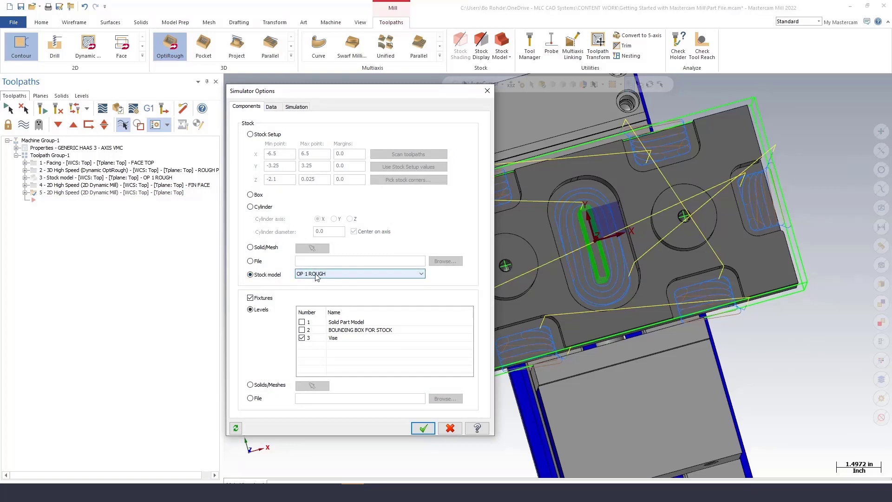
click(423, 428)
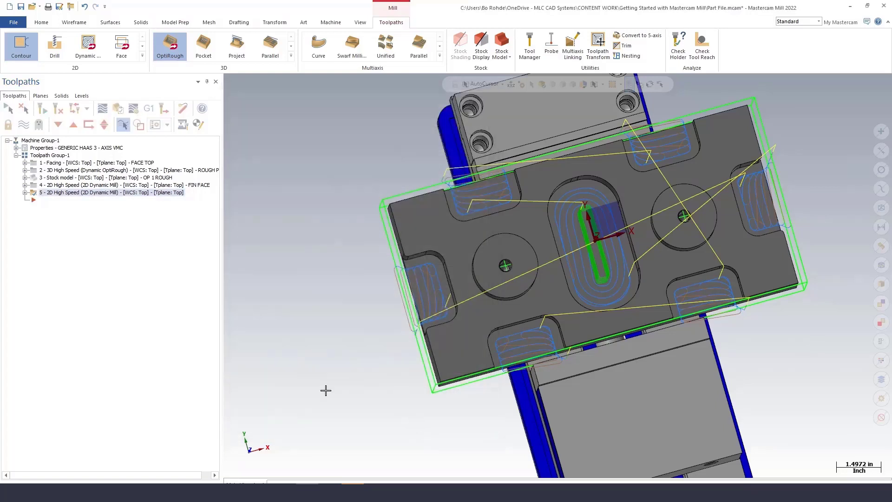
Verify both Dynamic Mill finishing operations in the simulator, then close it.
click(35, 186)
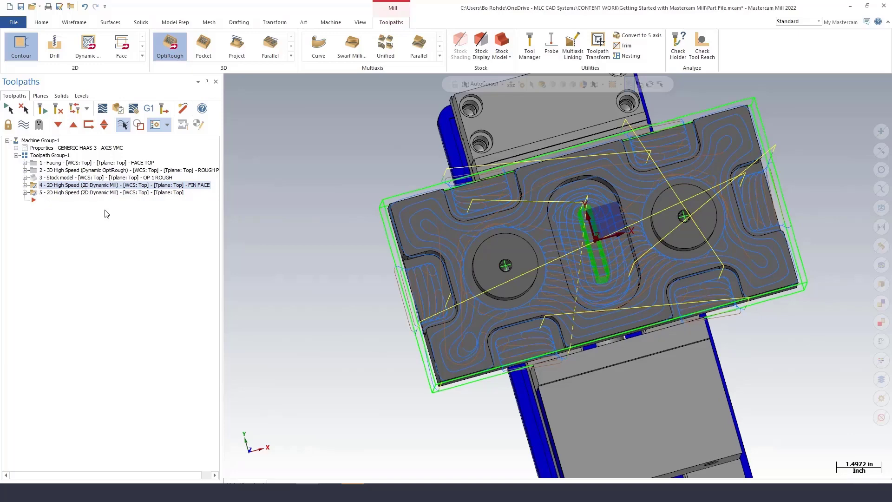
click(116, 114)
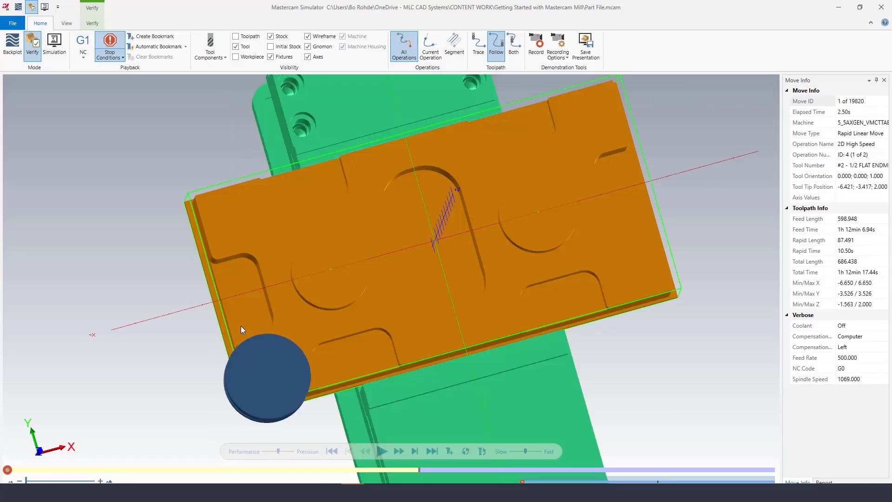
click(380, 450)
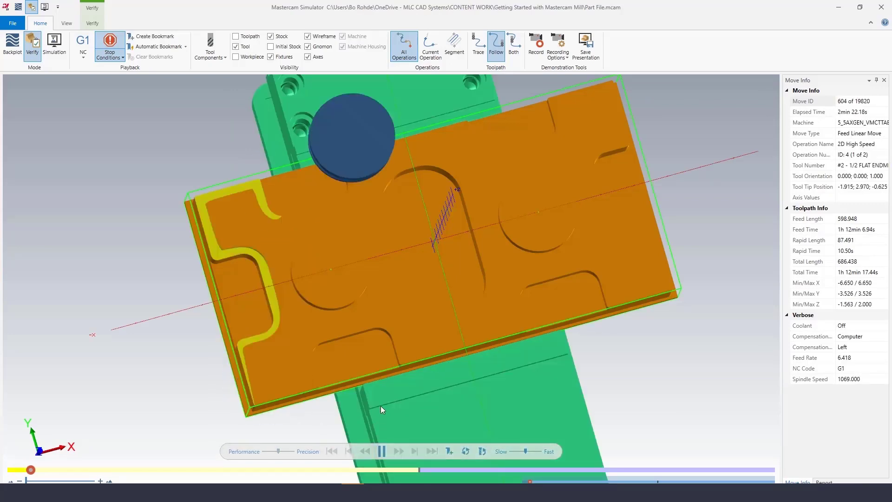
middle_drag(385, 399, 383, 372)
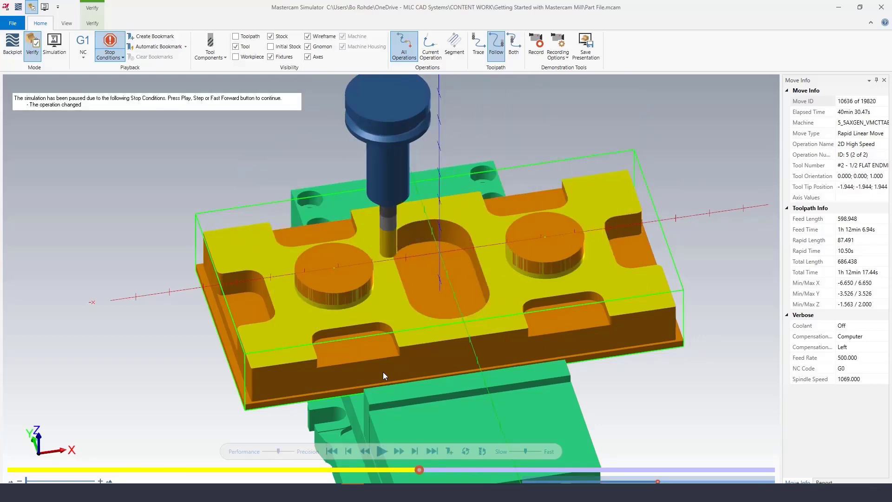
click(381, 454)
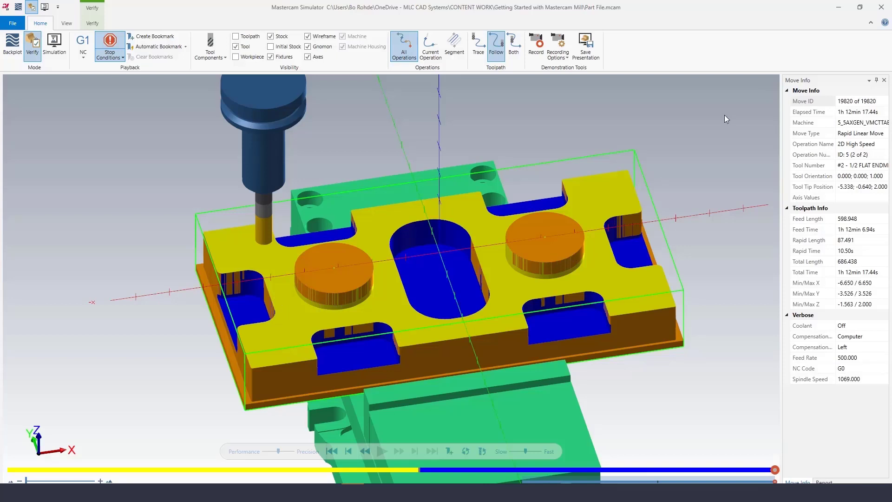
click(881, 9)
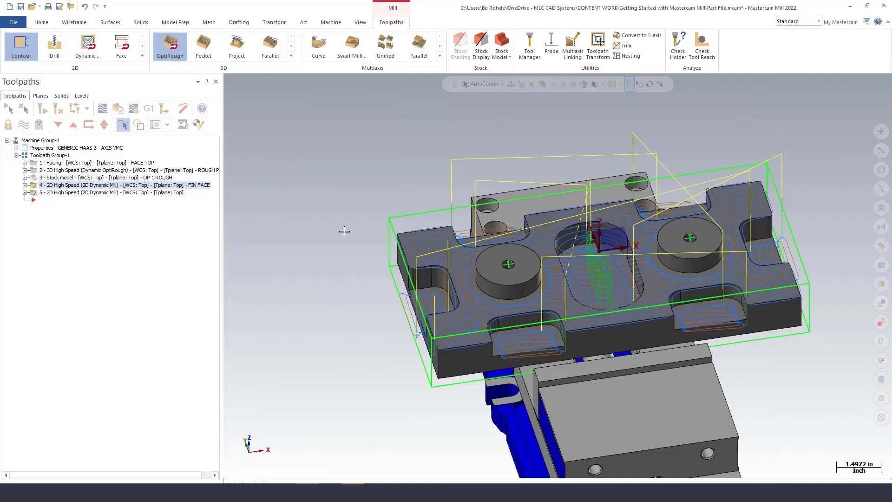
Save the file.
click(21, 7)
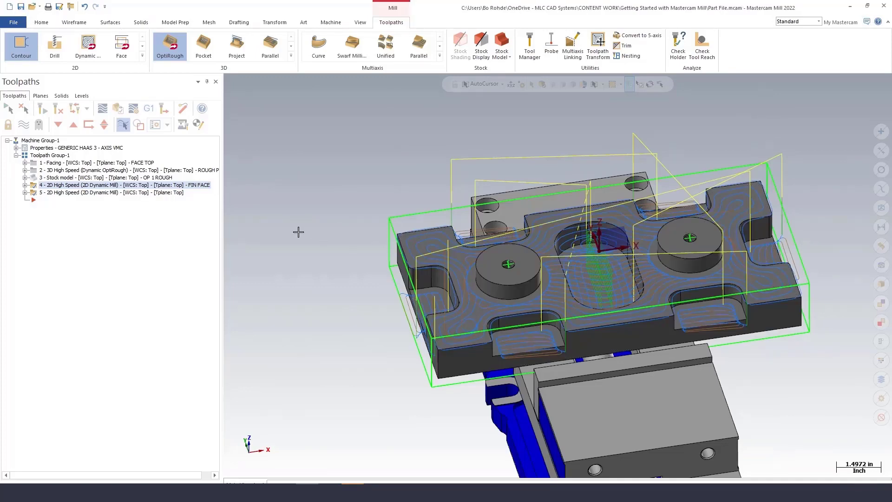
Start a Contour toolpath and chain the edges of both round bosses, reversing each chain's direction.
click(33, 193)
click(19, 59)
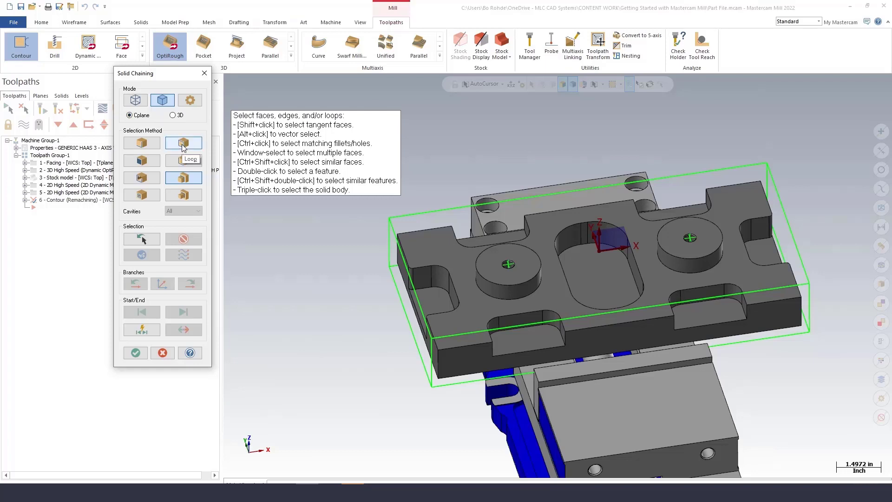
click(141, 142)
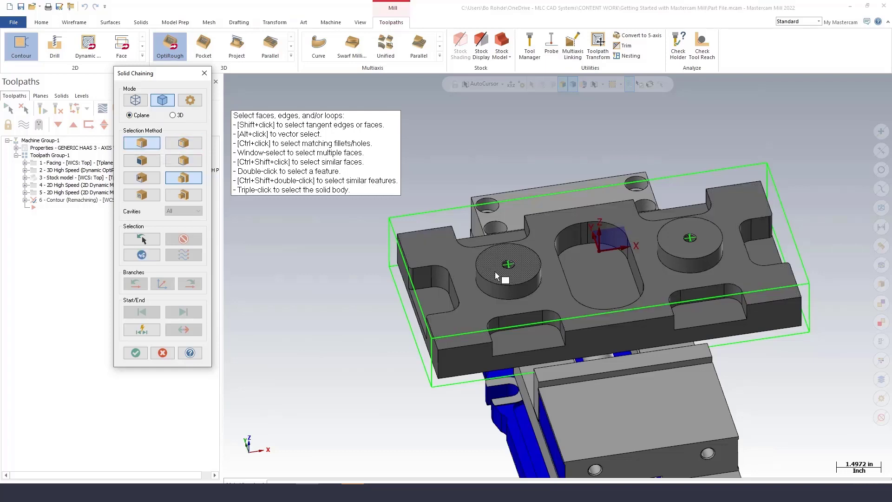
click(478, 290)
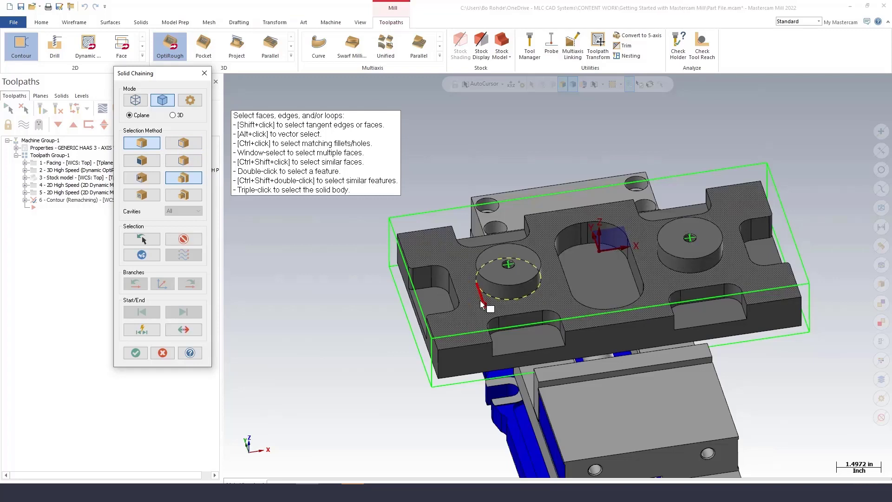
click(184, 331)
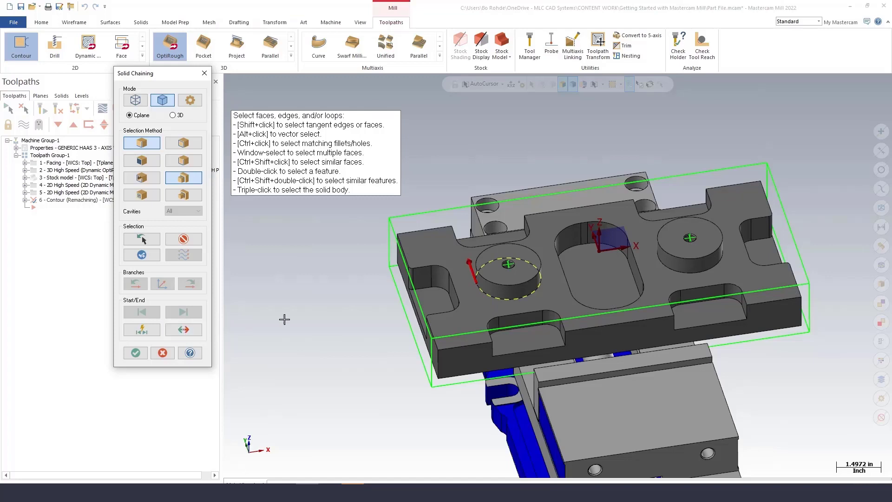
click(660, 263)
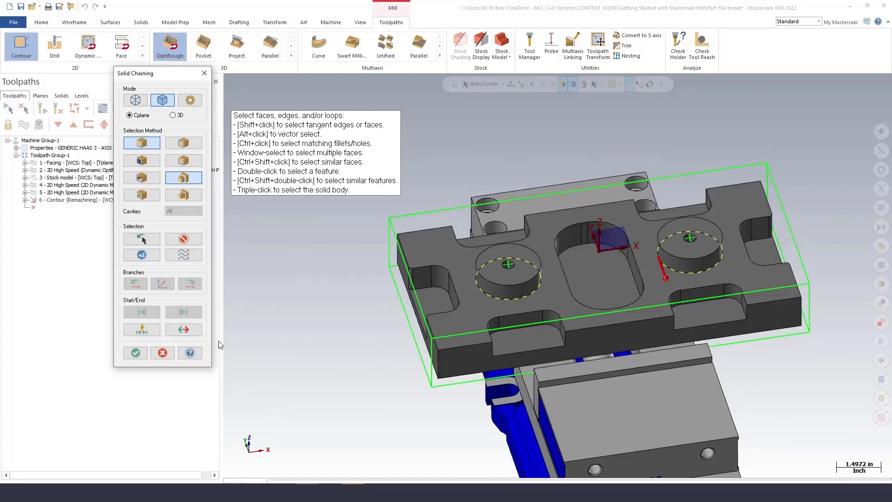
click(184, 330)
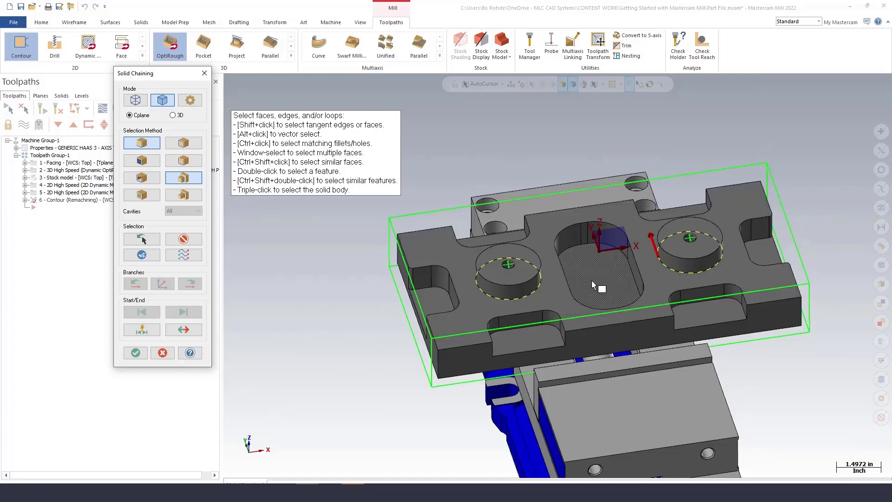
Chain the central slot walls and the pocket walls along all four sides of the part's upper level.
middle_drag(616, 286, 643, 305)
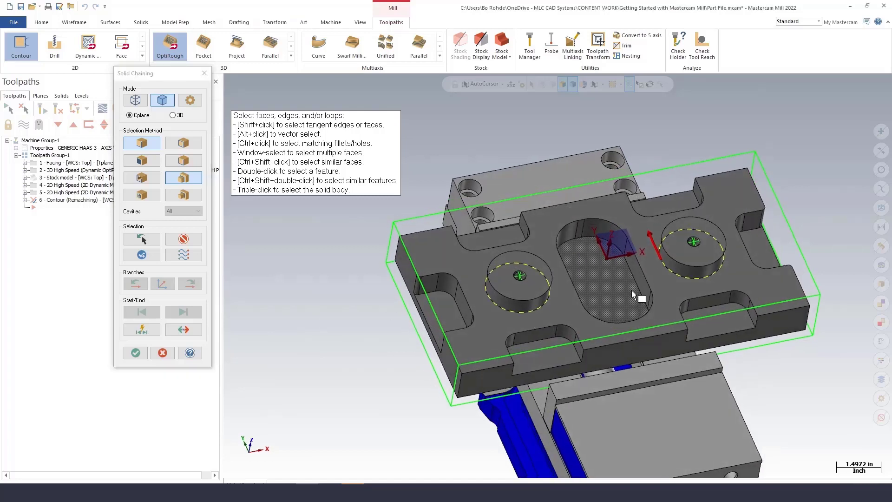
click(645, 307)
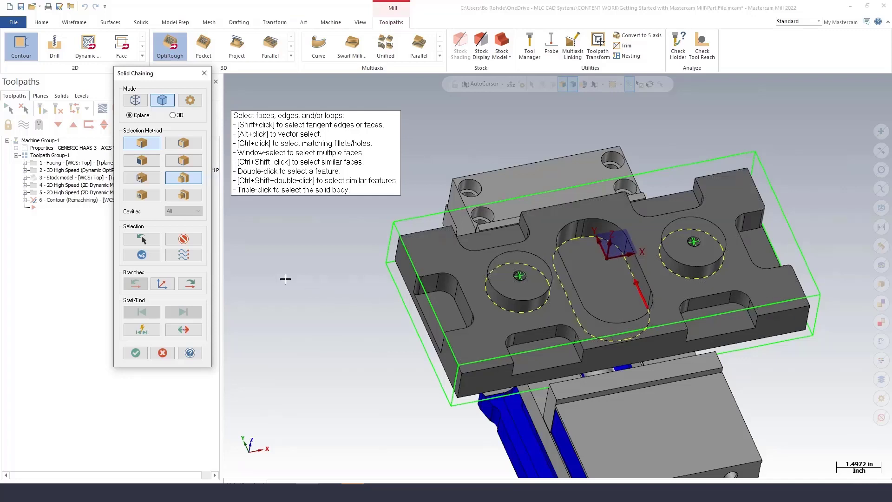
click(149, 144)
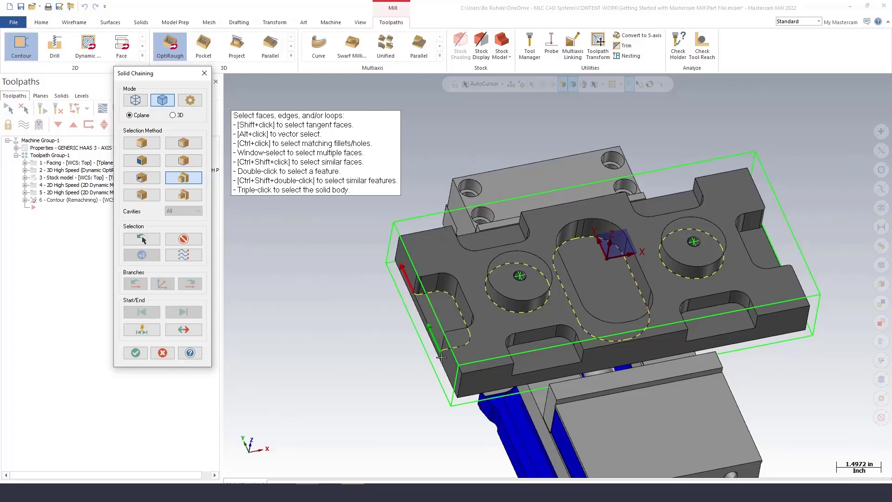
click(448, 303)
click(442, 297)
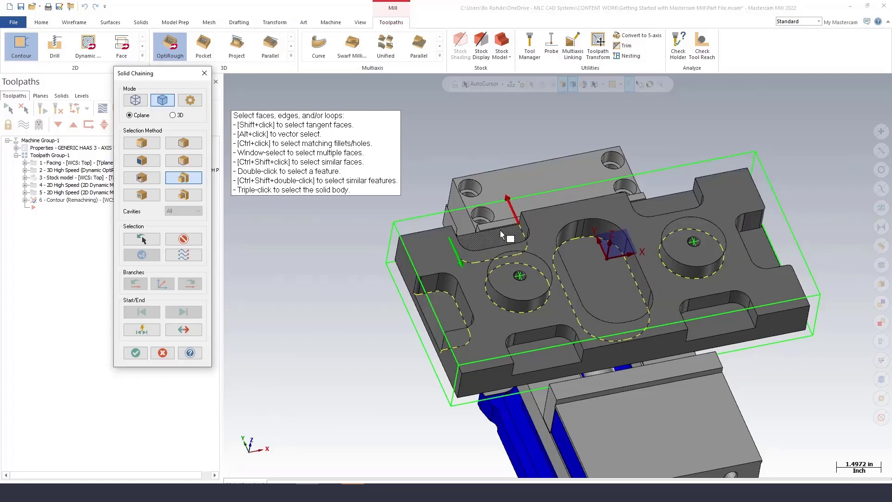
click(648, 212)
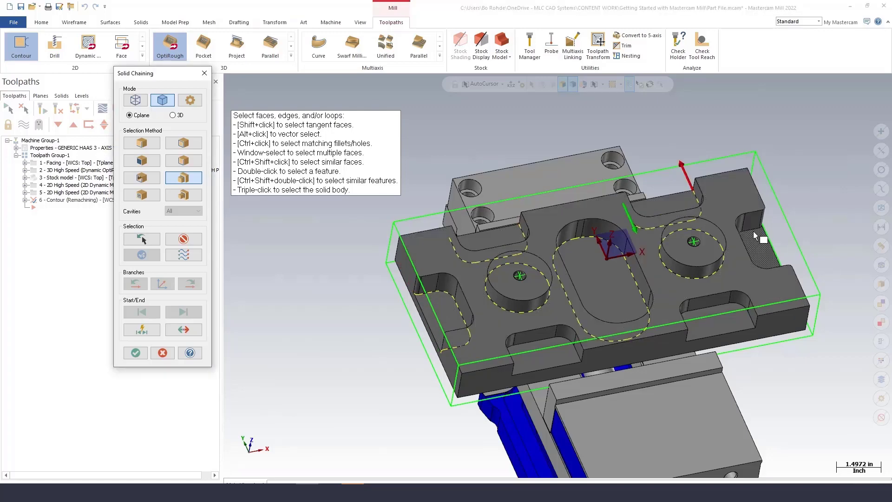
click(744, 316)
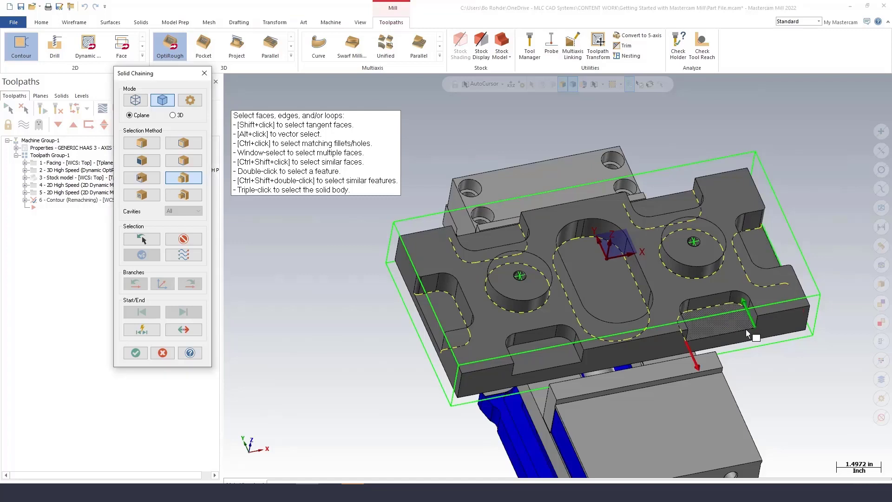
click(575, 363)
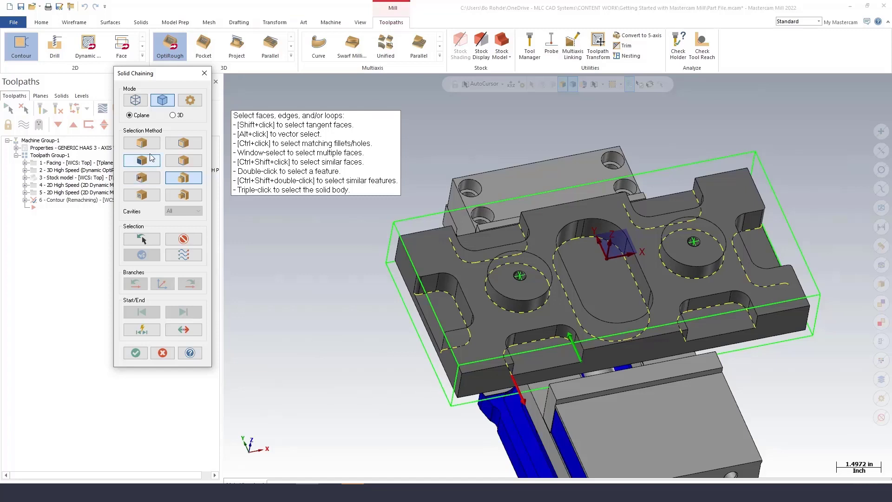
Chain the part's outer bottom perimeter with a different selection method and accept the chains.
click(177, 143)
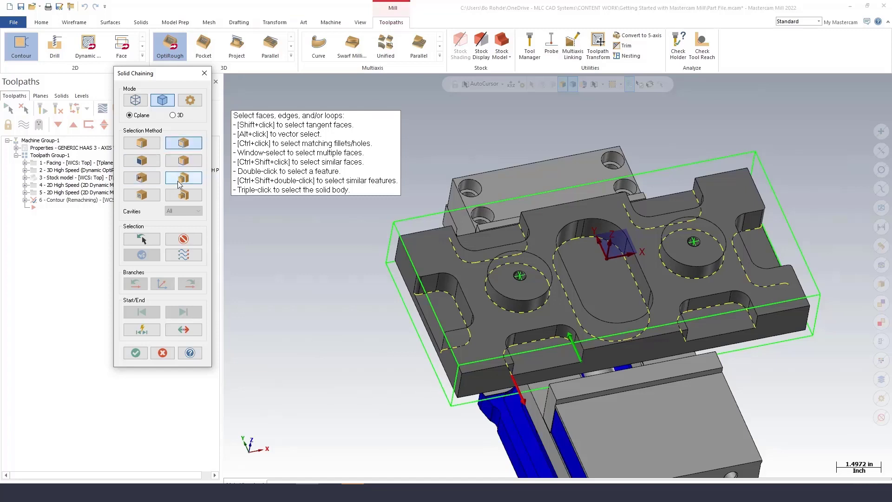
click(447, 380)
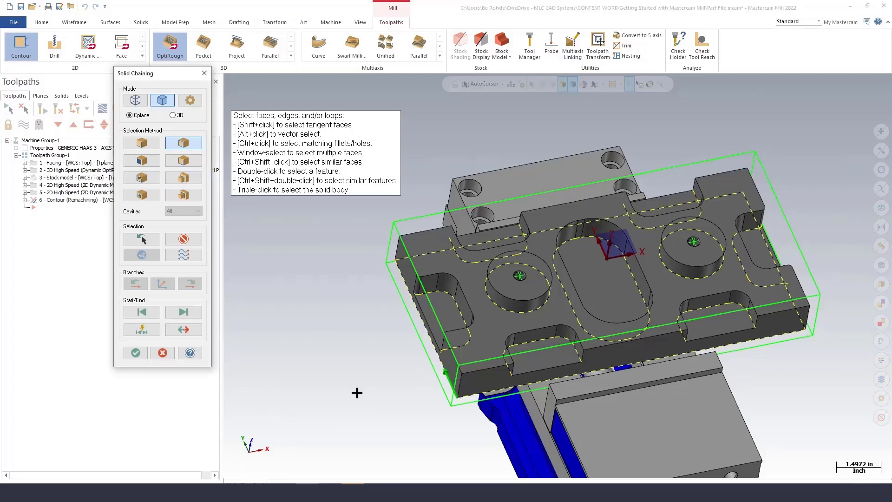
click(135, 353)
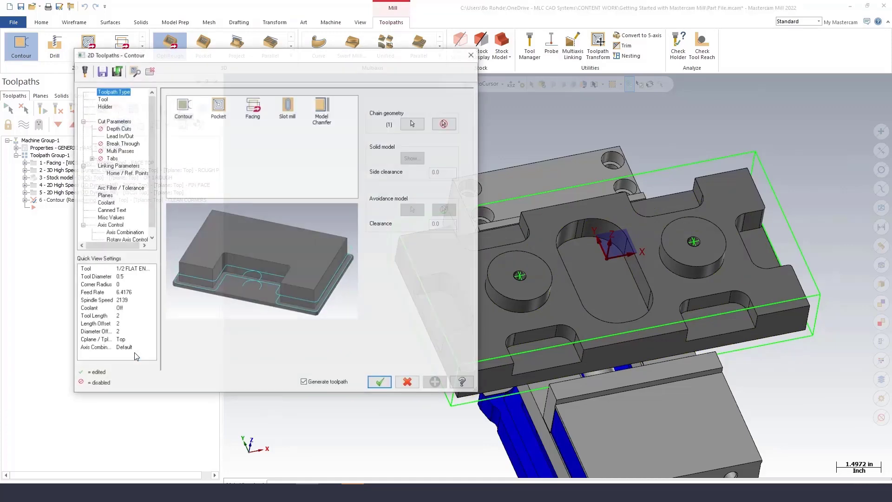
Set the contour tool's comment to FINISH PASSES.
click(102, 98)
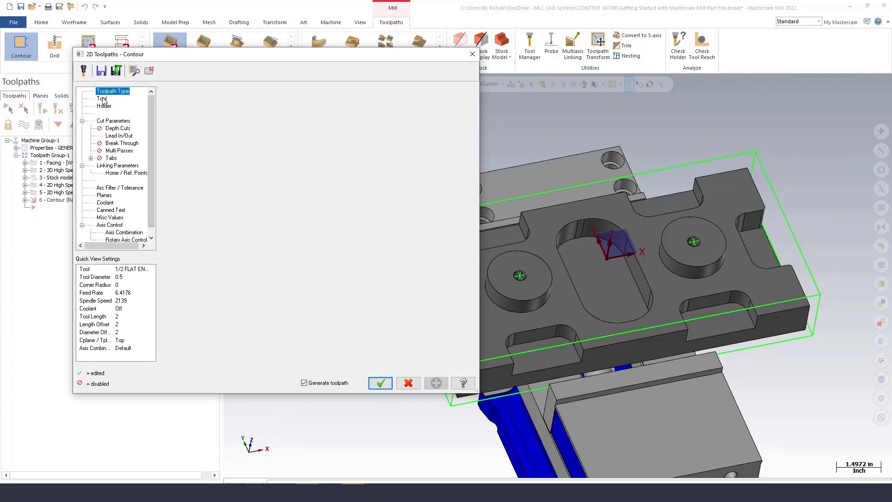
click(255, 124)
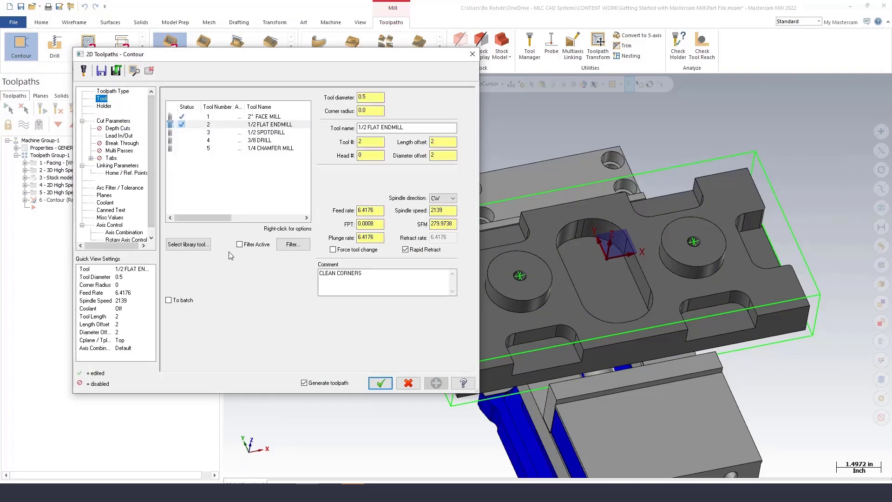
drag(367, 275, 306, 276)
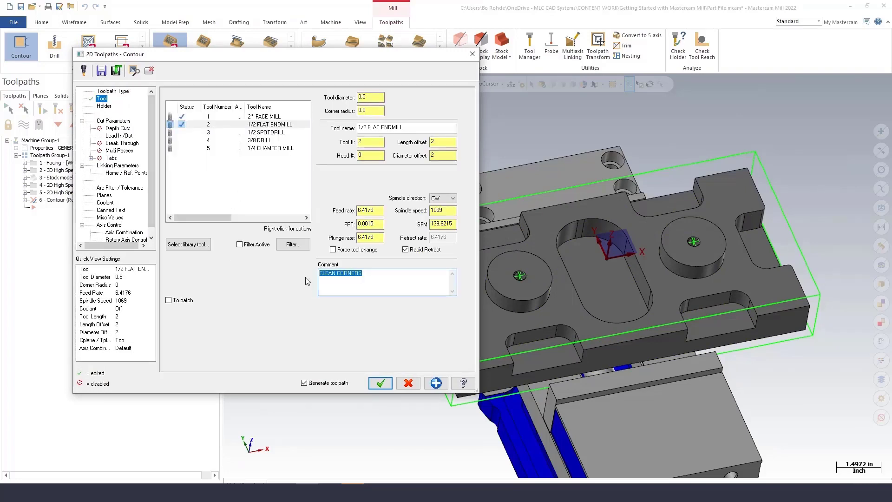
text(FINISH PASSES)
Set the contour type to 2D in the cut parameters.
click(116, 121)
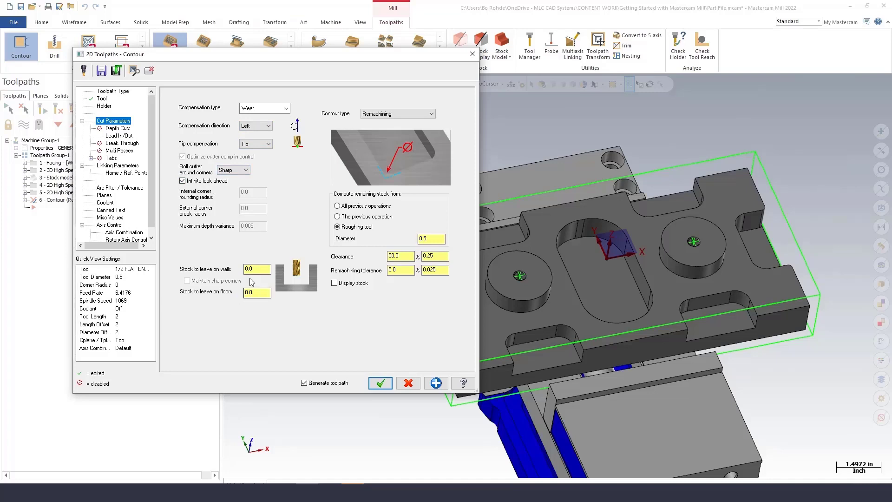
click(395, 114)
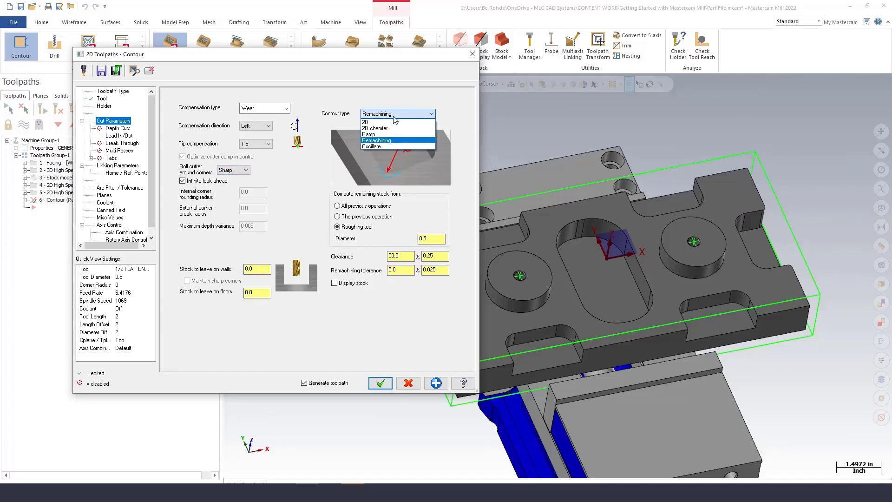
click(381, 121)
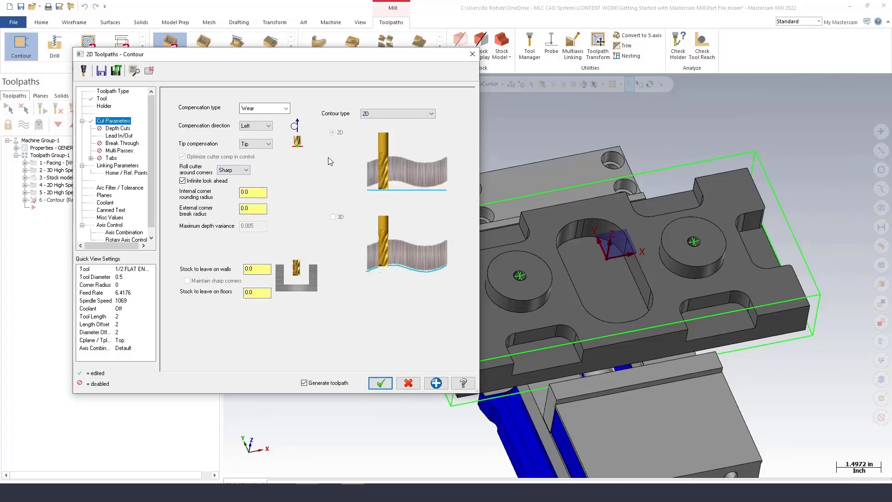
Review the lead in/out entry and exit line and arc settings.
click(125, 138)
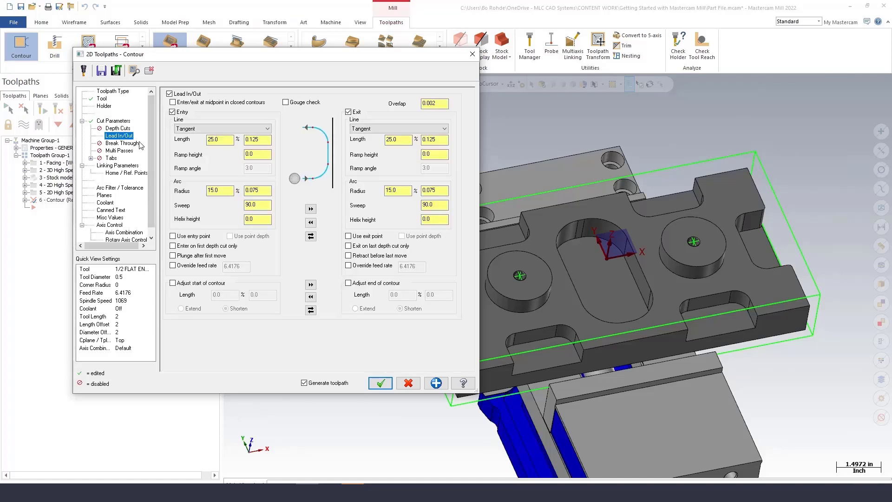
click(211, 140)
double_click(210, 141)
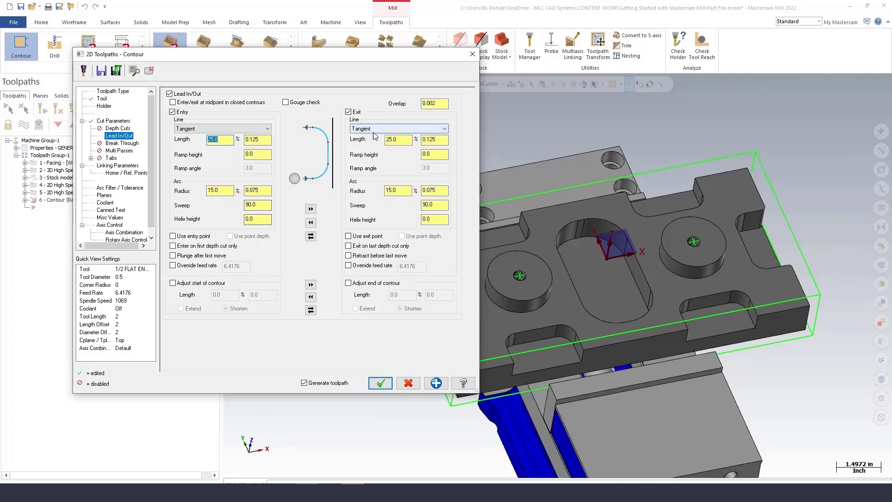
click(311, 210)
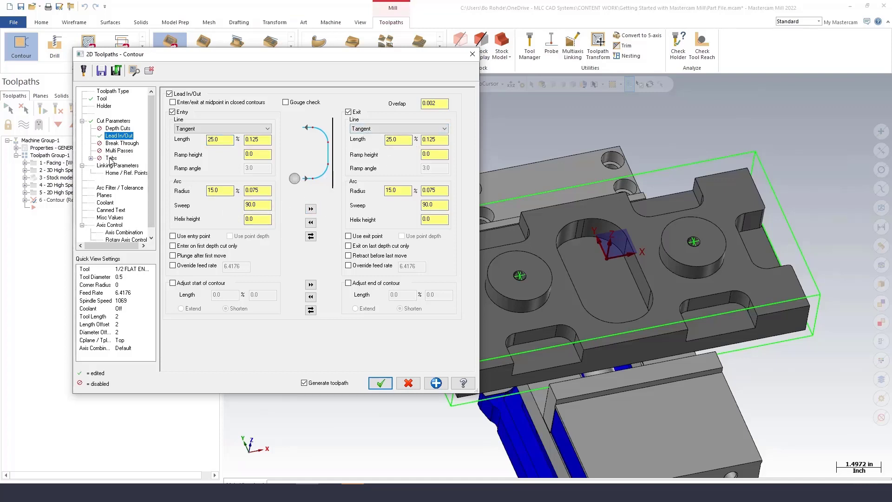
Set the top of stock by picking a point on the round boss's top face.
click(123, 166)
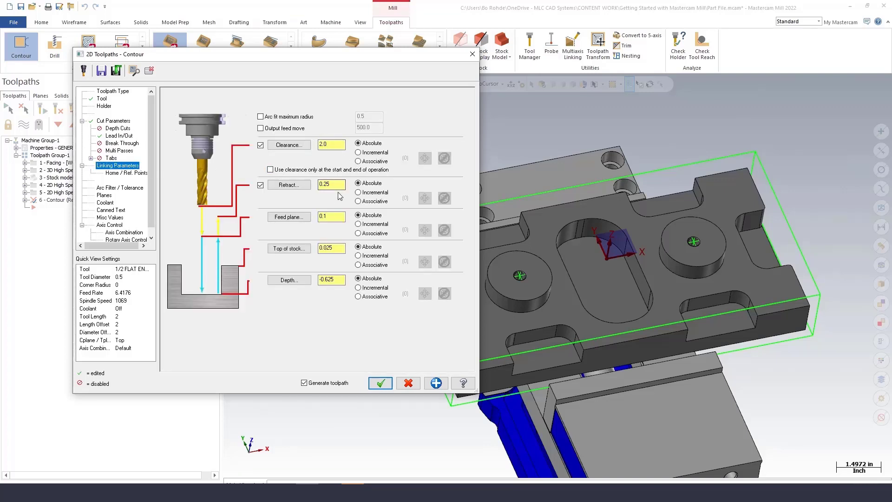
click(301, 251)
drag(338, 249, 313, 252)
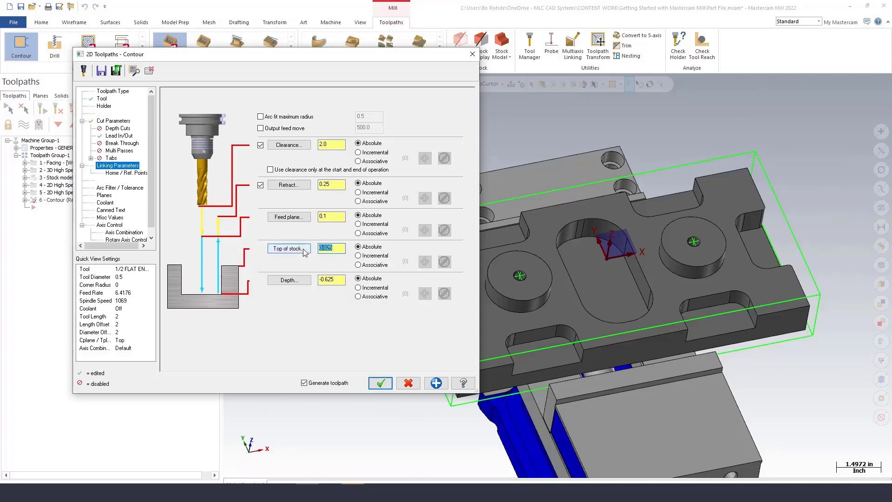
click(292, 248)
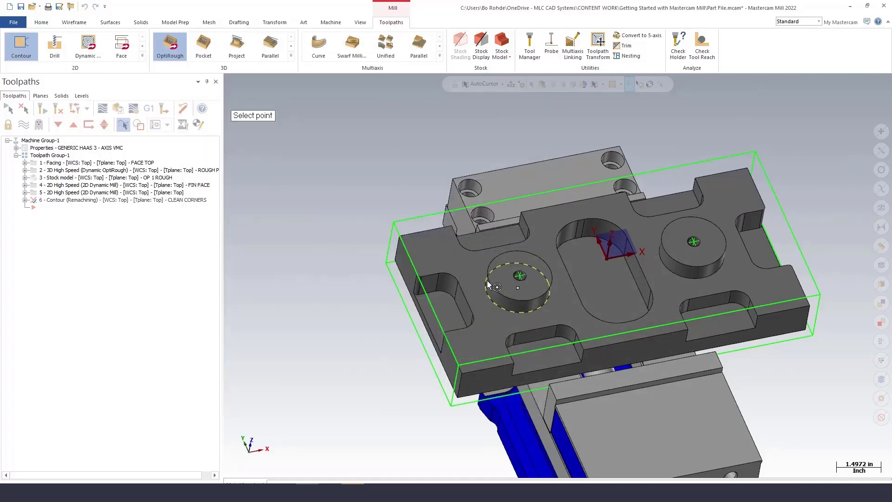
click(519, 275)
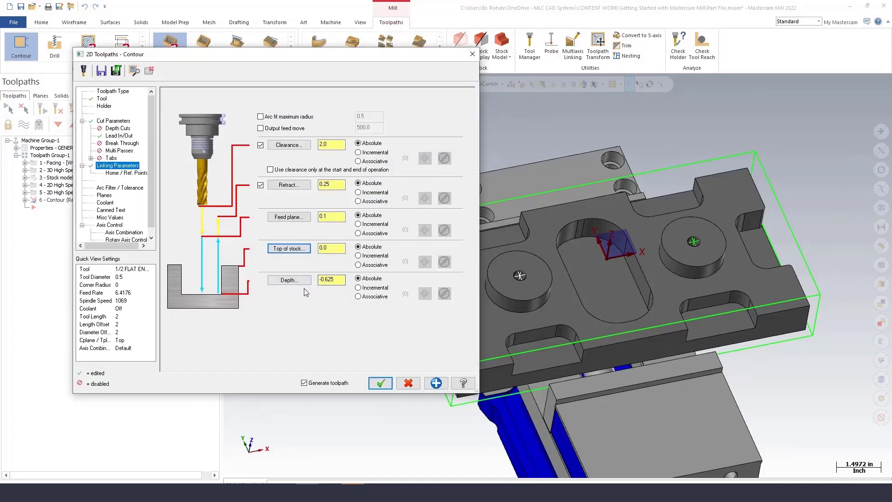
Set the depth to incremental 0.0 and accept the contour toolpath.
click(358, 288)
click(331, 281)
click(380, 383)
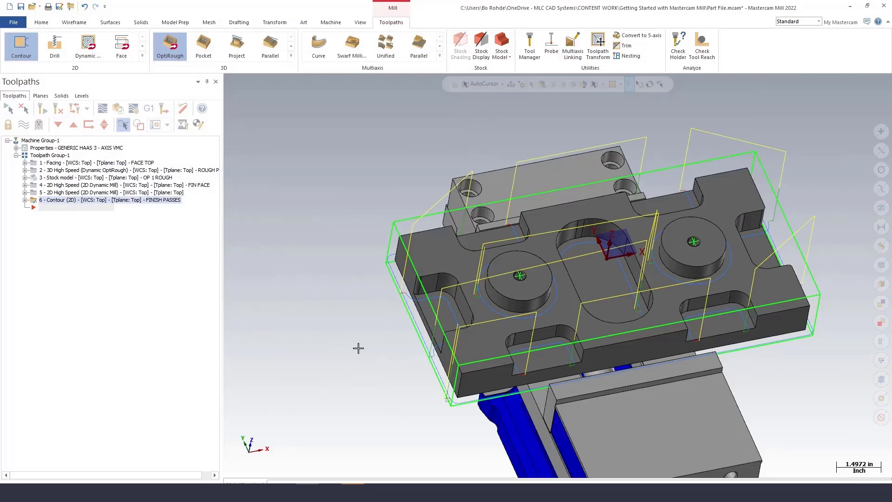
Save the file.
mouse_move(341, 335)
middle_down()
mouse_move(319, 322)
mouse_move(313, 333)
mouse_move(385, 355)
mouse_move(348, 342)
mouse_move(348, 350)
middle_up()
scroll(327, 212, down, 2)
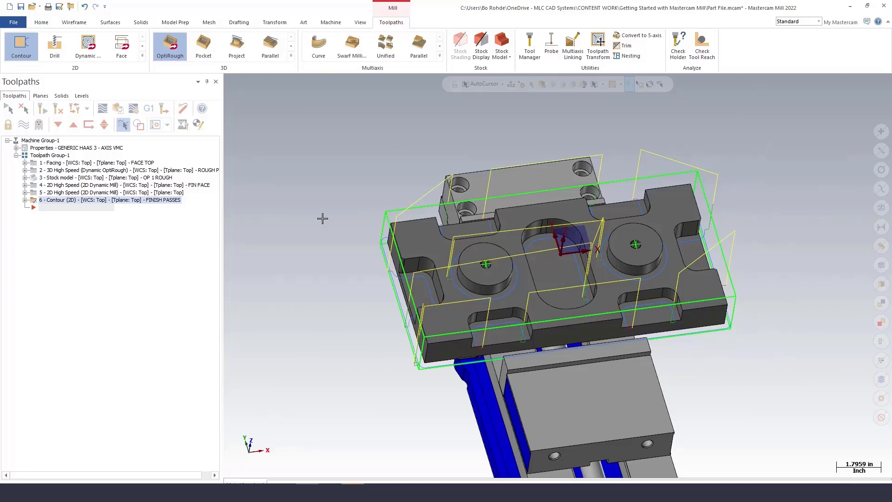
click(21, 7)
Start a Drill toolpath, select the holes in both round bosses, and accept the selection.
click(60, 49)
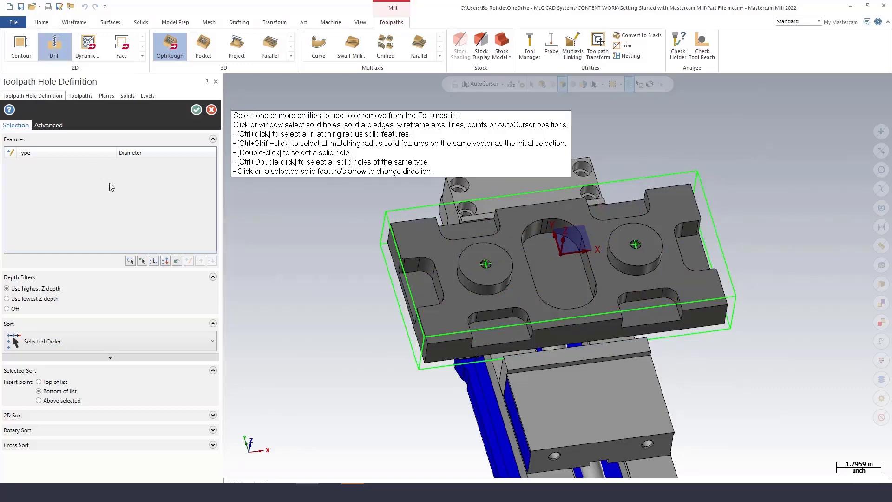
scroll(464, 278, up, 2)
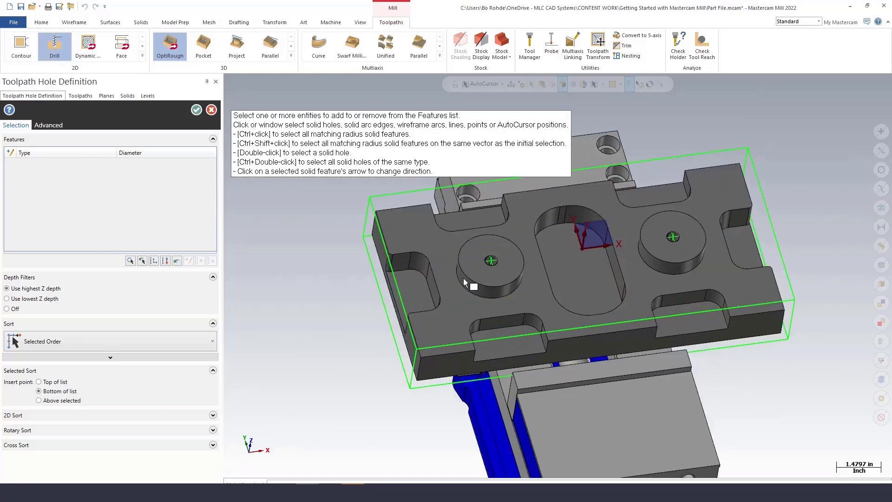
scroll(464, 278, up, 5)
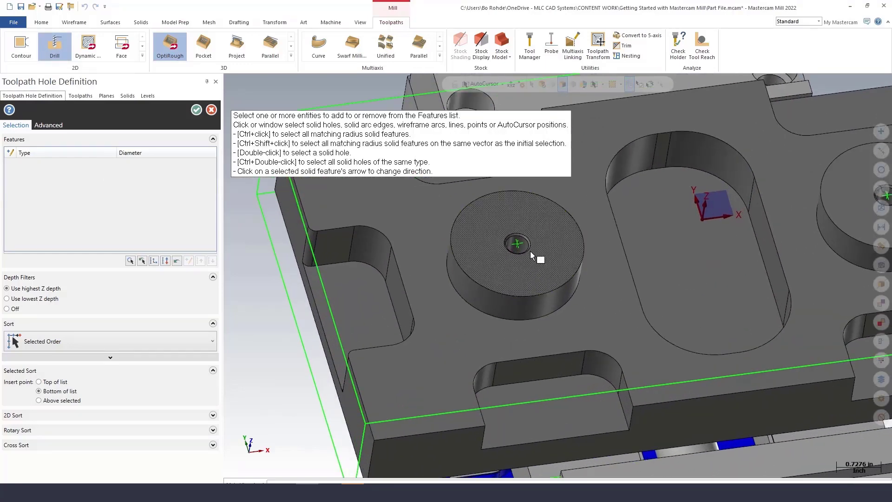
click(530, 251)
scroll(496, 270, down, 1)
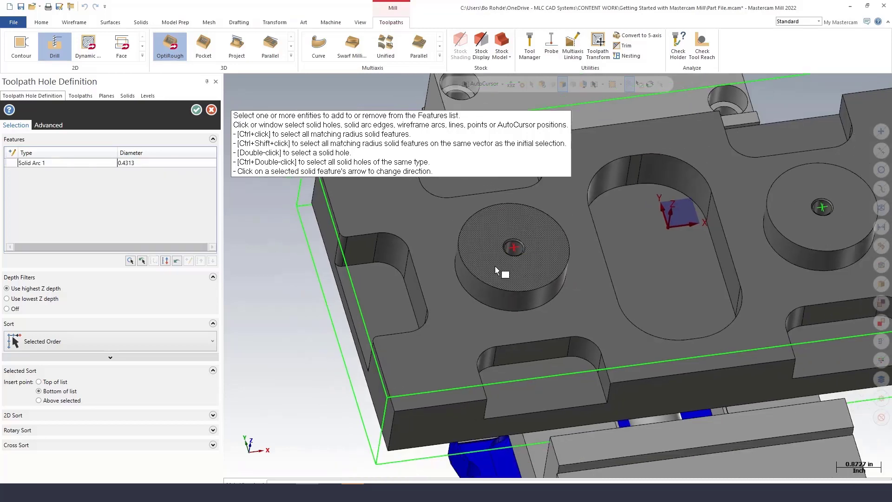
scroll(493, 265, down, 2)
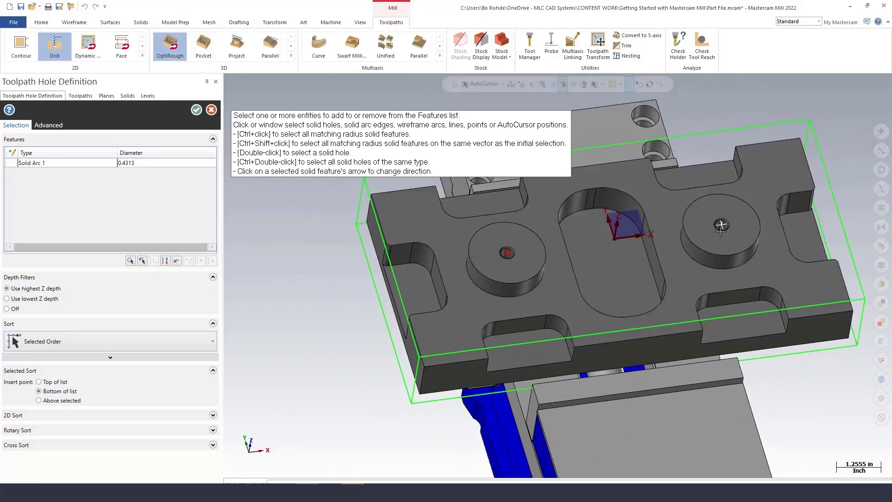
click(721, 225)
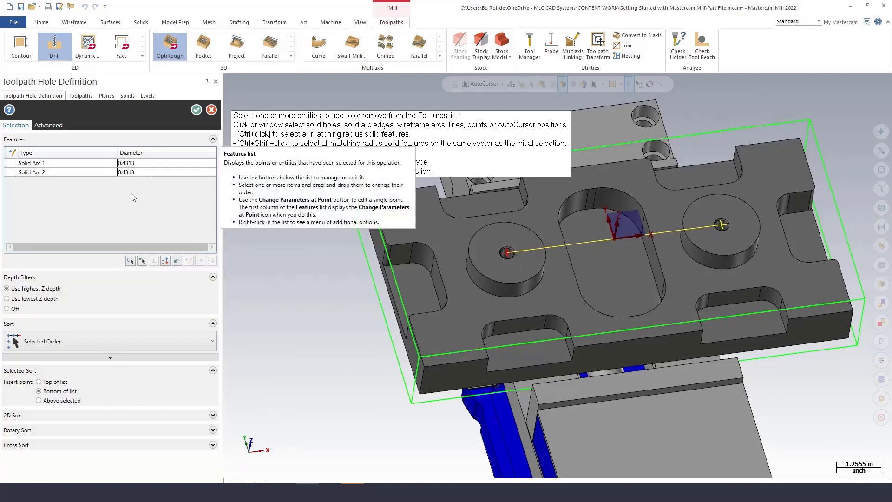
click(196, 109)
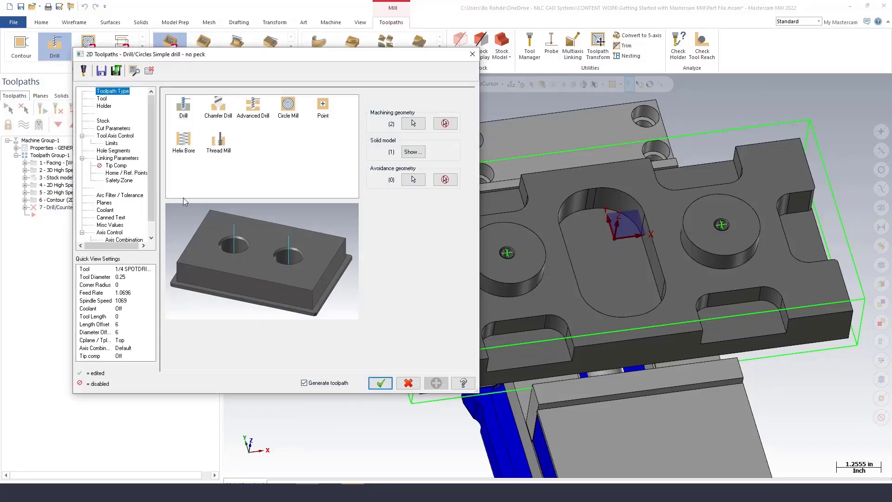
Choose the 1/2 SPOTDRILL tool for the drill operation and review its cut parameters.
click(102, 99)
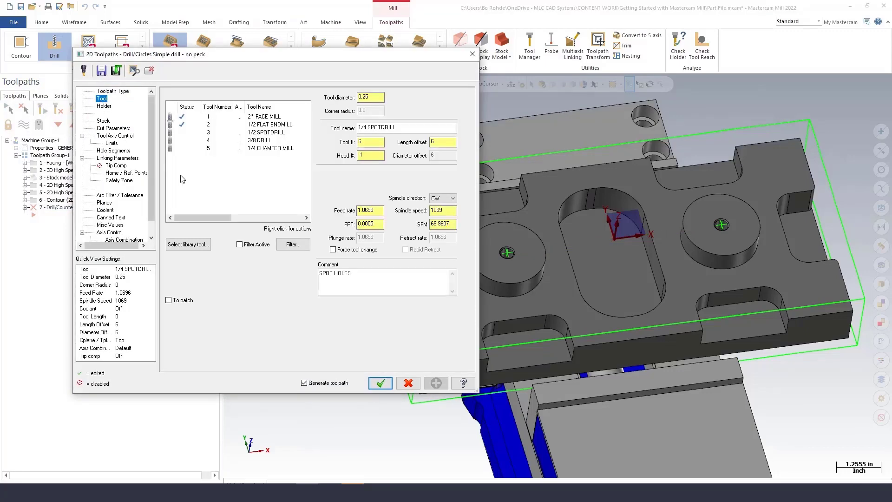
click(259, 140)
click(258, 133)
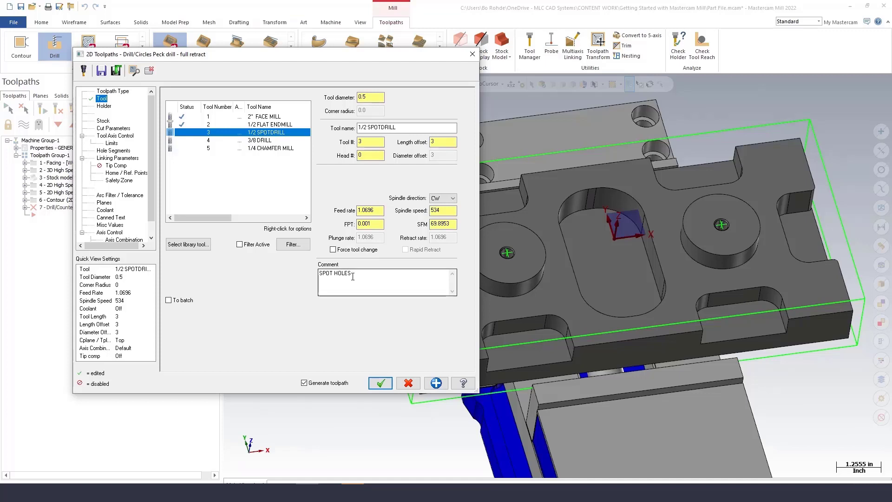
drag(353, 276, 308, 277)
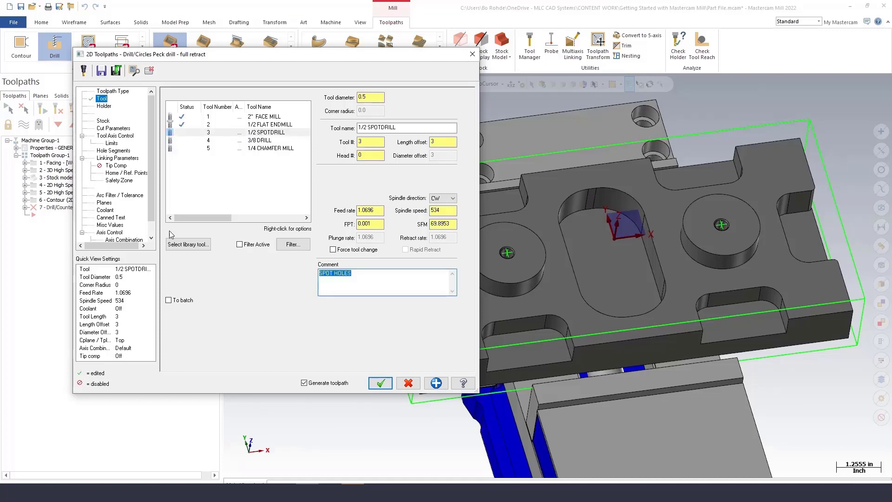
click(115, 129)
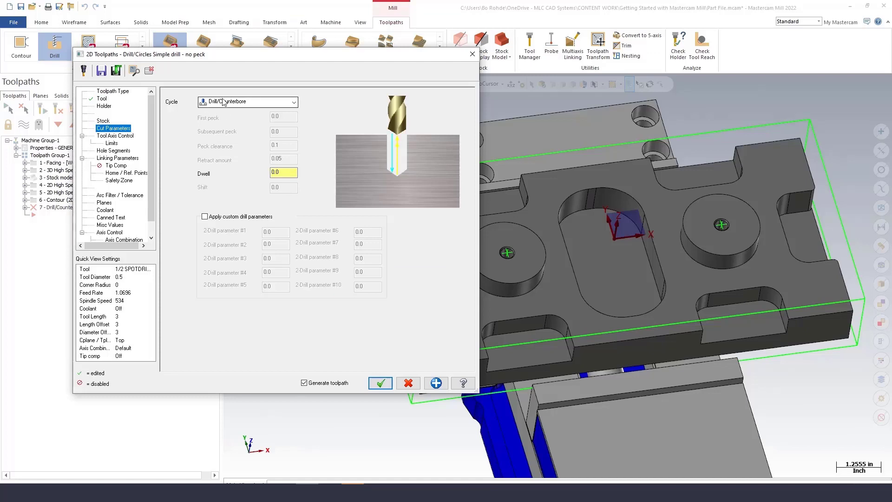
In the linking parameters, use clearance only at the start and end of operation and set the top of stock to 0.
click(117, 159)
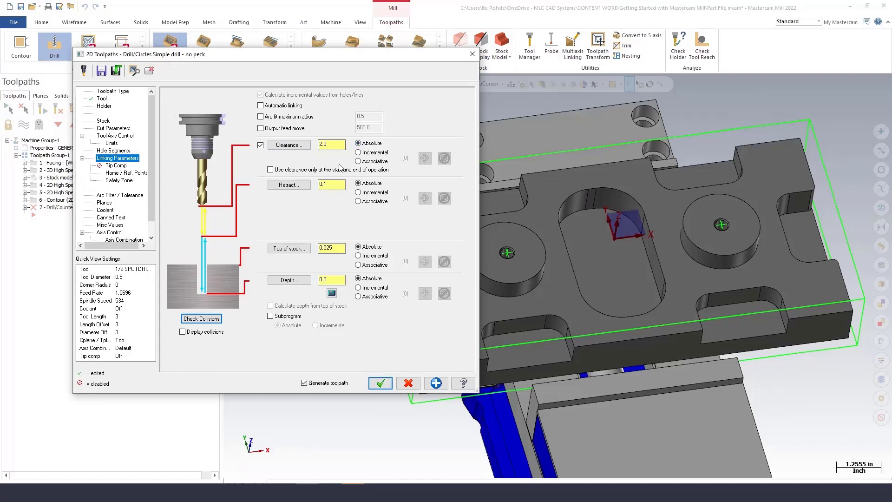
click(271, 170)
double_click(331, 184)
click(326, 247)
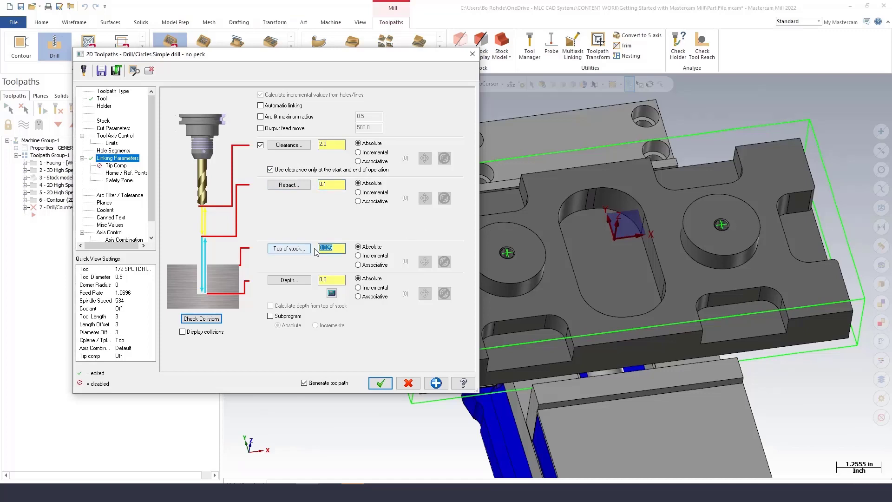
text(0)
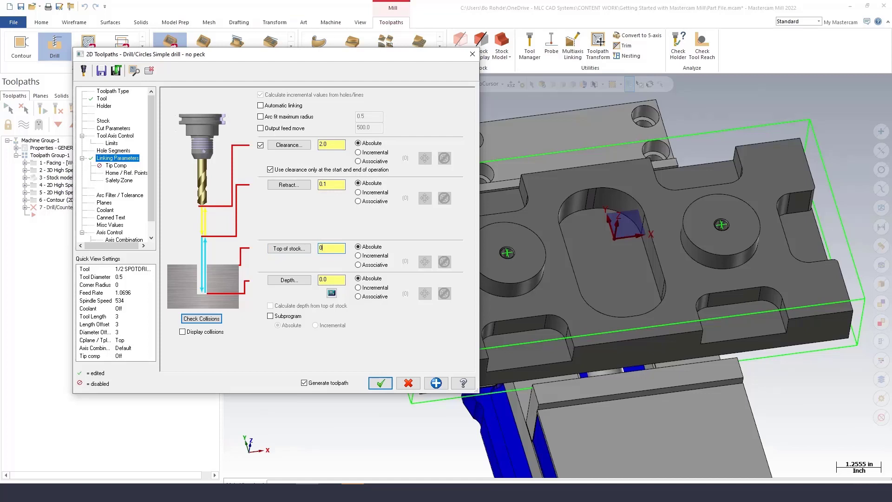
key(Return)
Calculate the spot depth from the hole arc's diameter with overwrite depth, then accept the spot-drill toolpath.
click(332, 293)
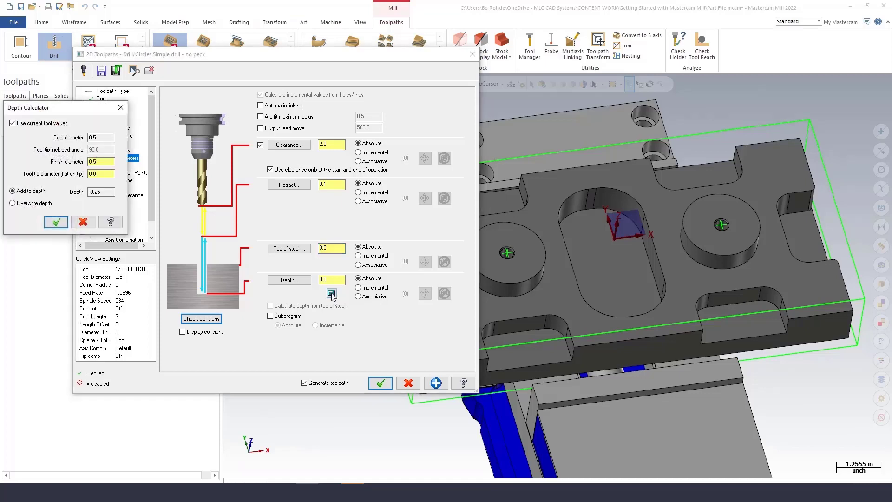
drag(81, 110, 266, 112)
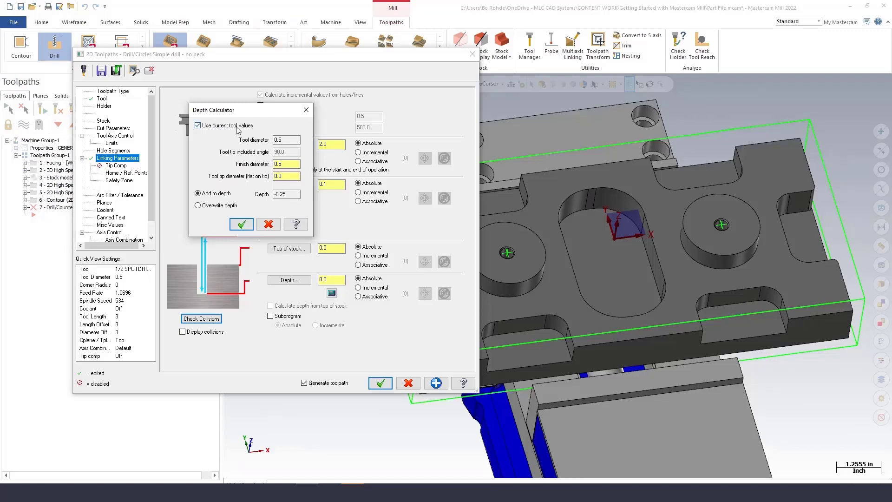
double_click(279, 140)
right_click(285, 164)
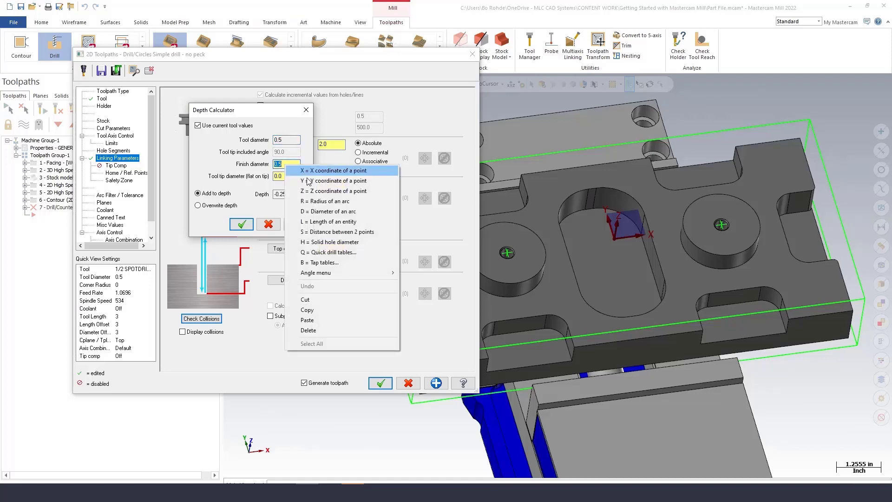
click(316, 211)
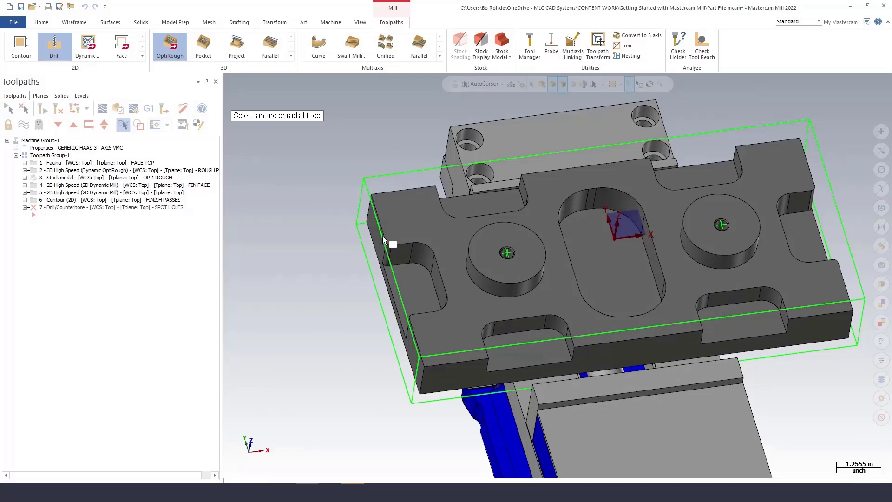
click(512, 258)
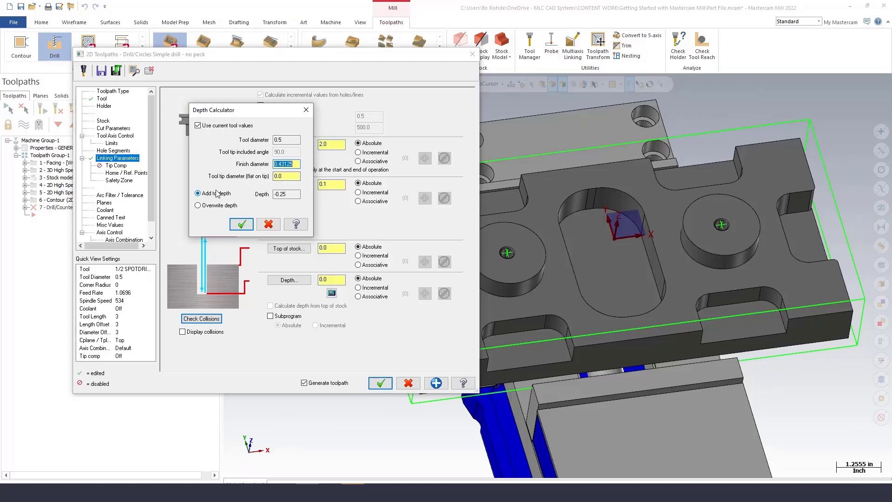
click(200, 205)
click(242, 225)
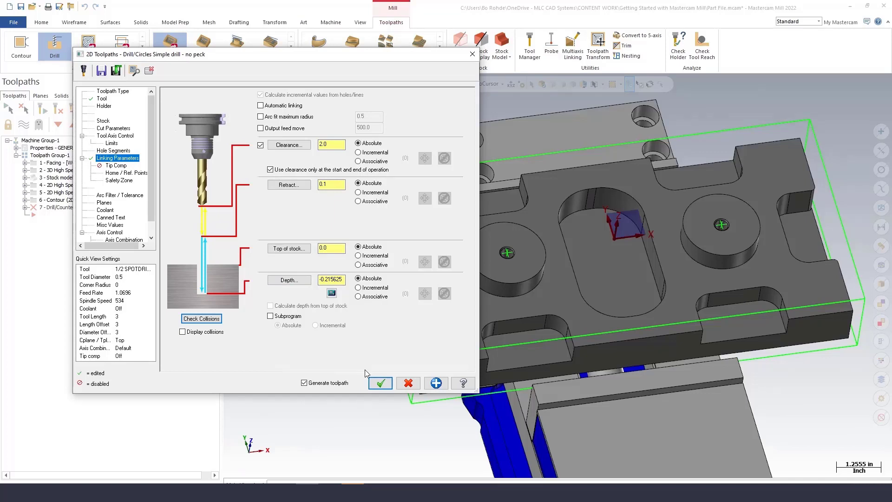
click(380, 383)
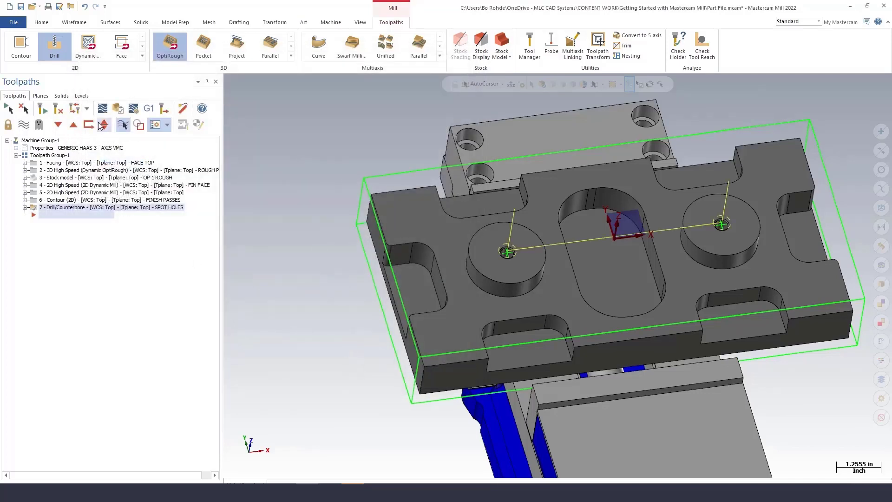
Backplot the spot-drill toolpath, stepping through its moves at both boss holes.
click(102, 108)
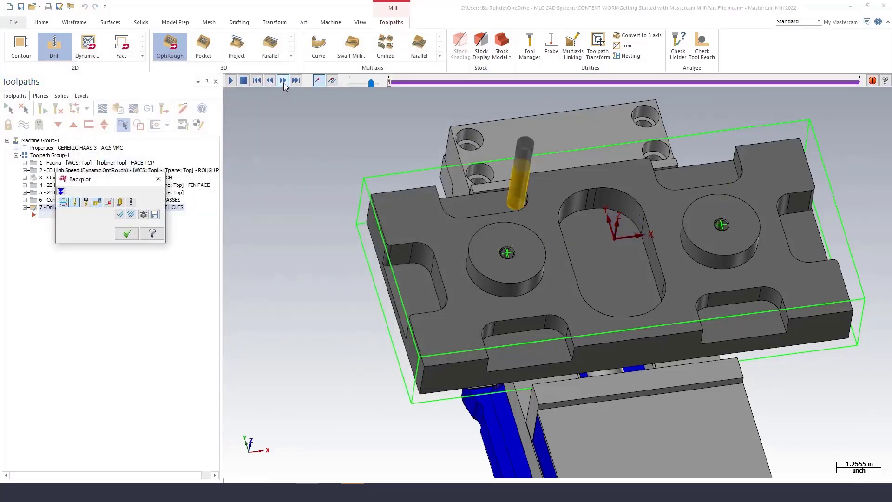
click(282, 80)
click(283, 81)
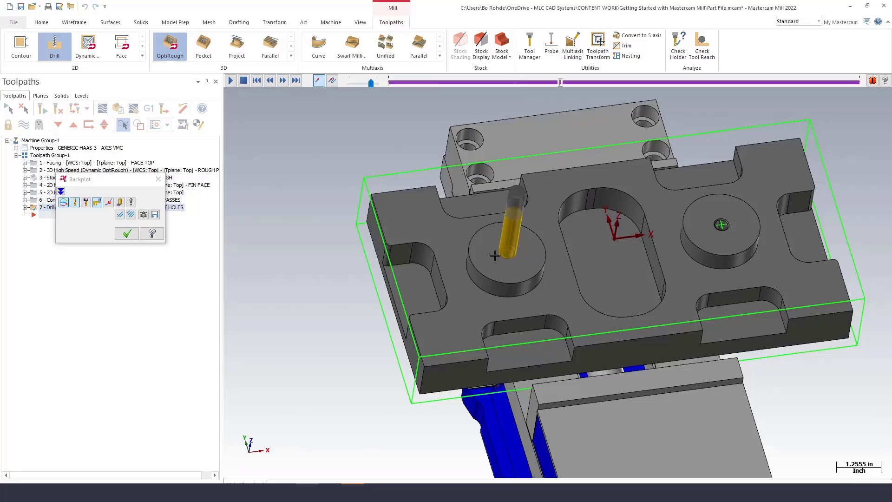
scroll(495, 255, up, 10)
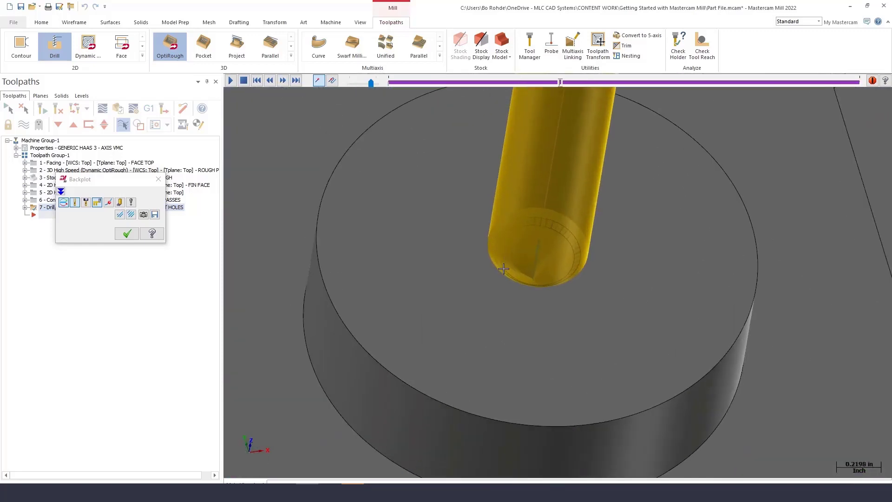
middle_drag(489, 312, 487, 284)
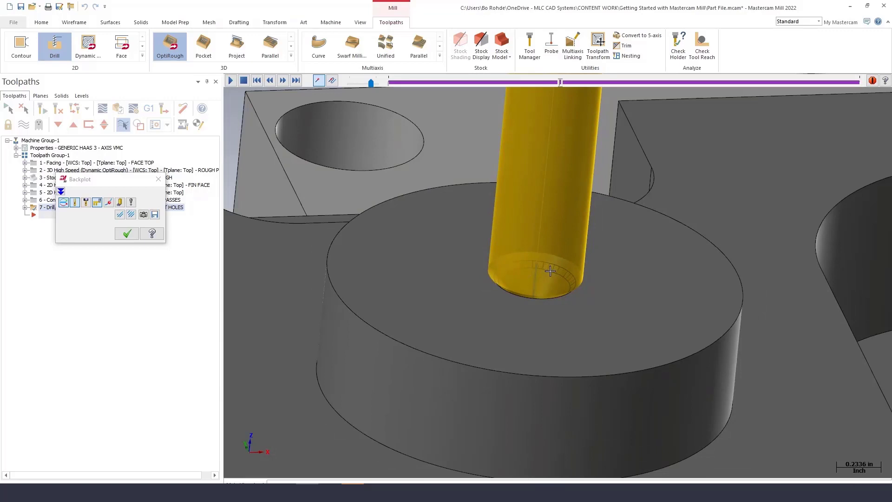
click(283, 81)
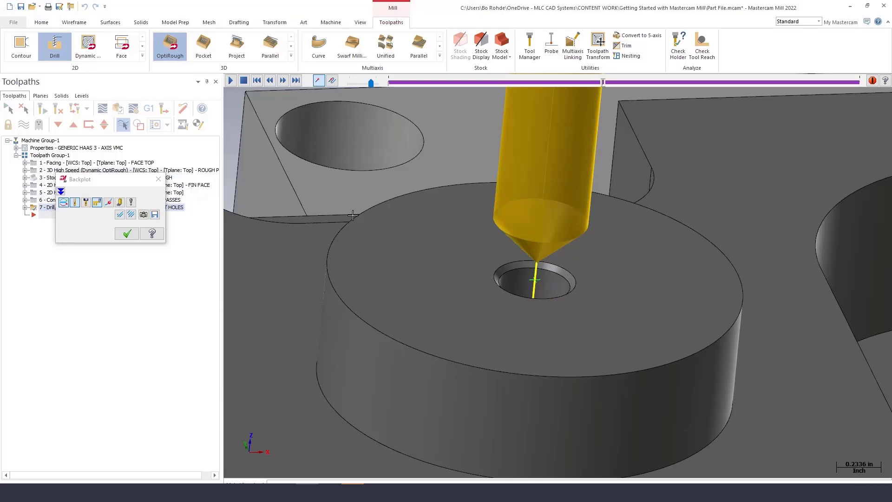
scroll(364, 256, down, 5)
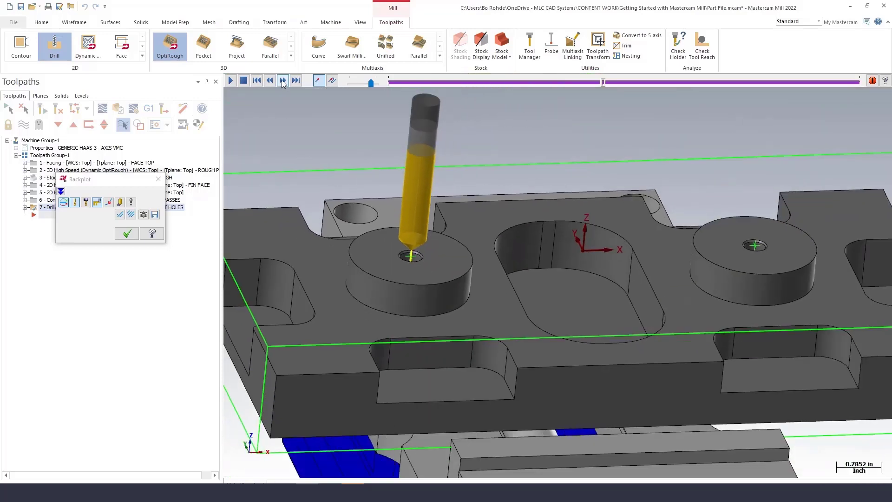
click(283, 81)
click(282, 80)
click(282, 81)
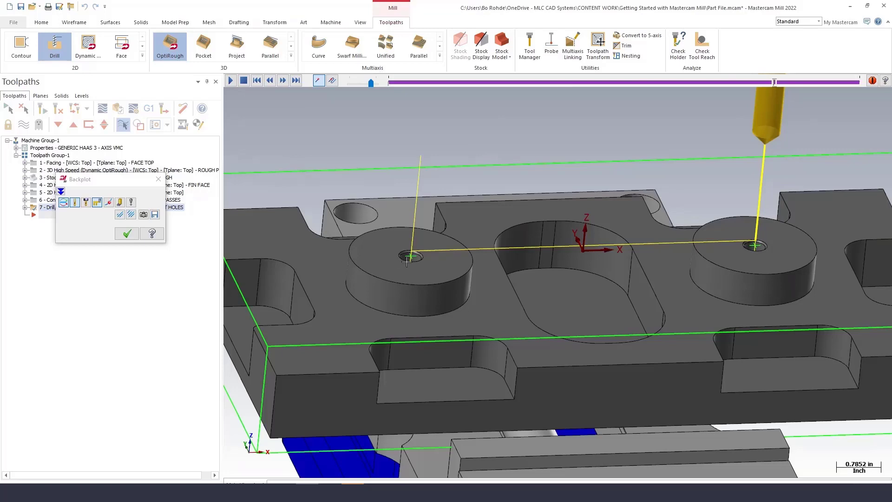
click(127, 233)
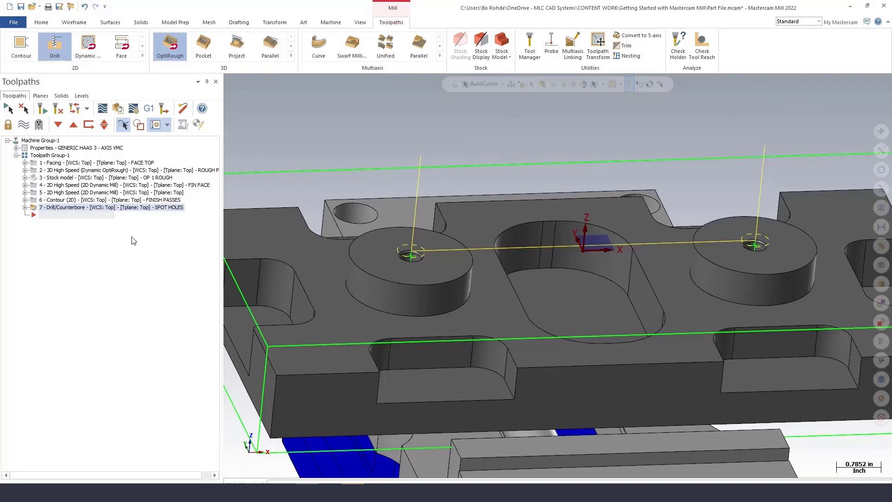
Start a new Drill toolpath, select both round boss holes, and accept the selection.
click(55, 50)
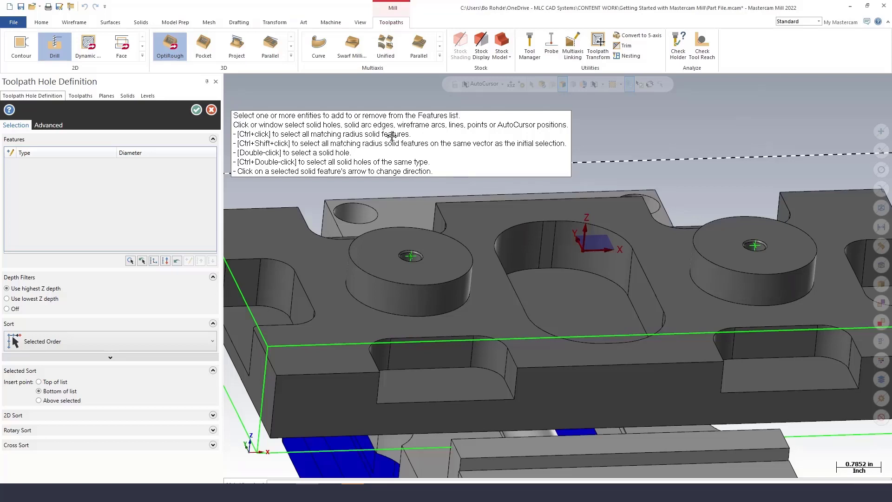
scroll(417, 260, up, 3)
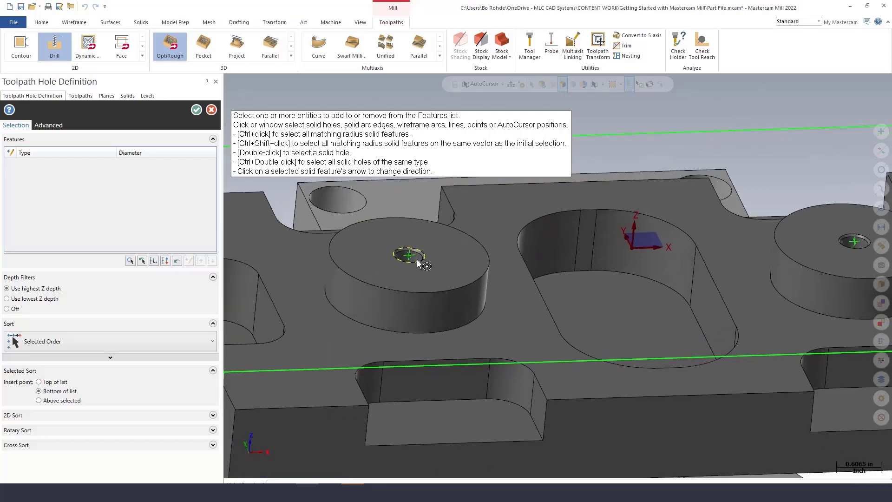
scroll(415, 260, up, 2)
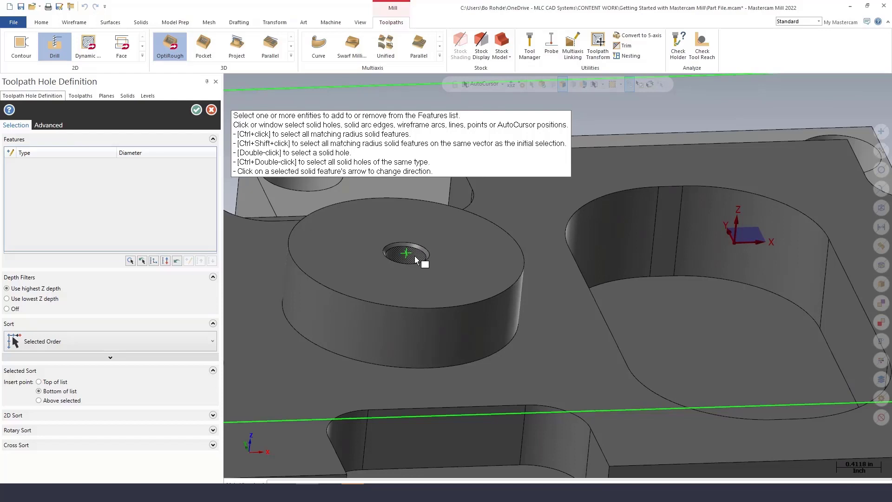
ctrl+click(415, 256)
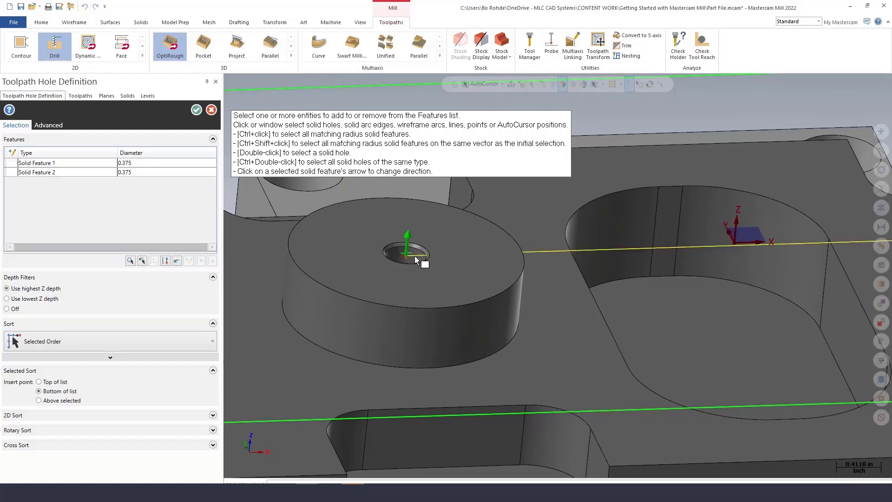
scroll(380, 262, down, 5)
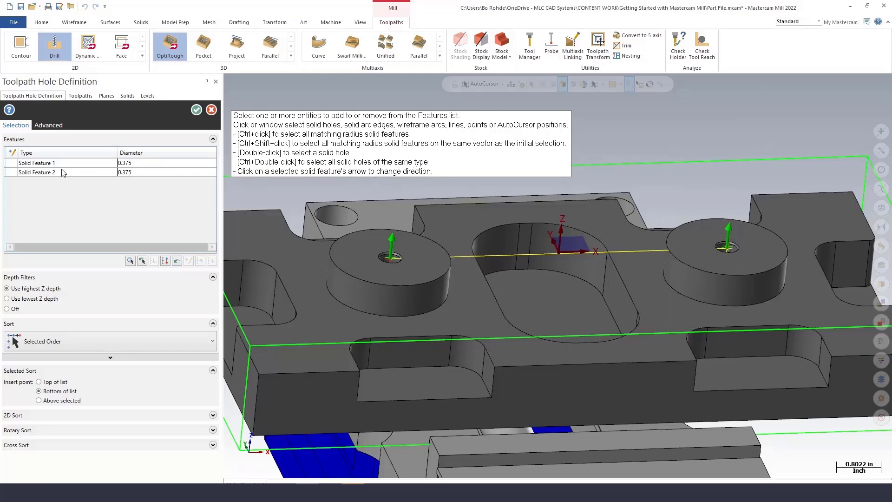
mouse_move(88, 177)
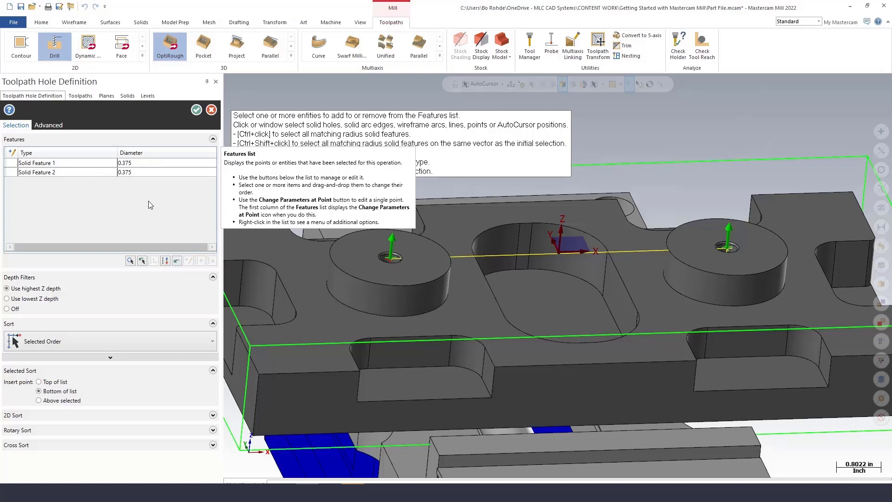
click(196, 110)
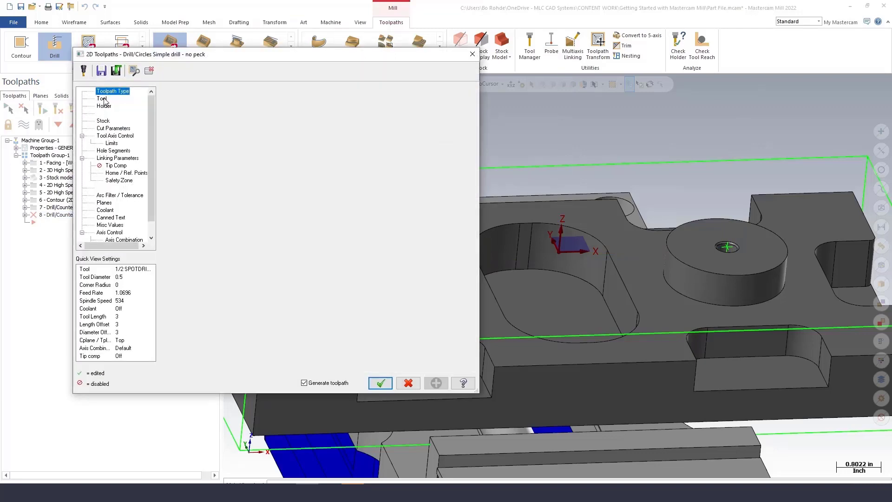
Pick the 3/8 DRILL tool, enter a comment, and review the peck drill cut parameters.
click(103, 98)
click(250, 141)
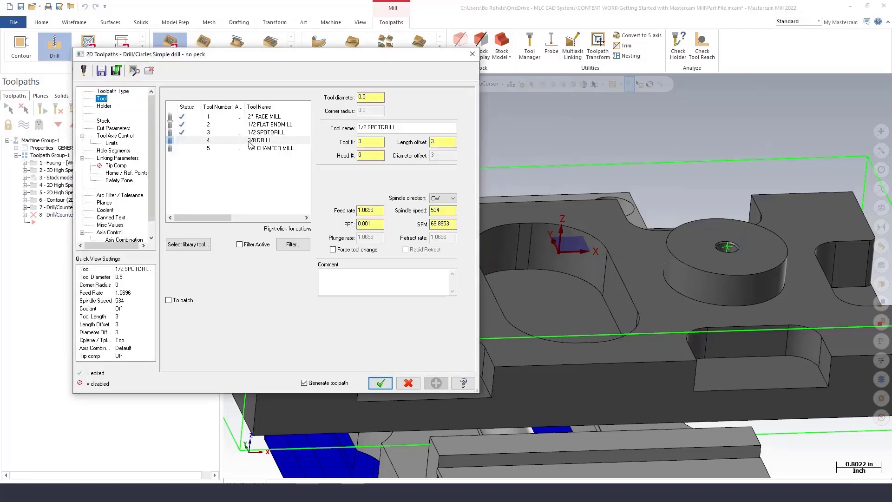
click(352, 275)
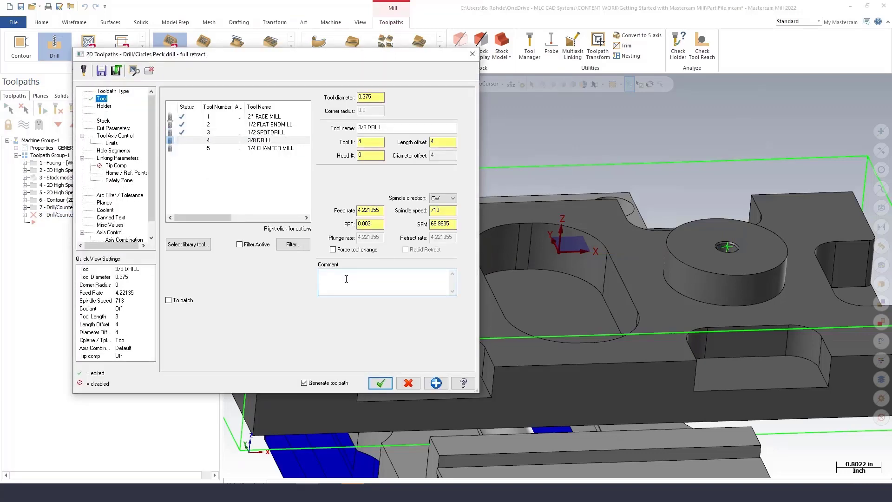
text(DRILL HOLES)
click(109, 129)
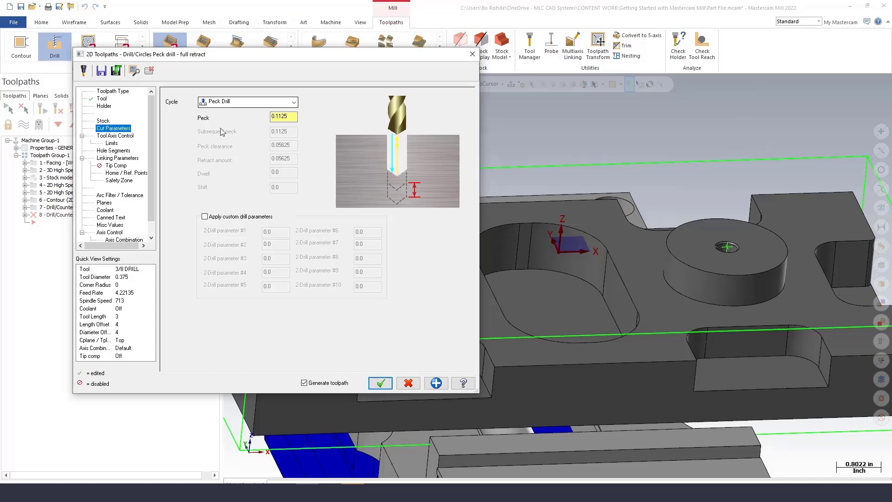
In the linking parameters, set the top of stock to 0.0 and switch the depth to incremental.
click(111, 158)
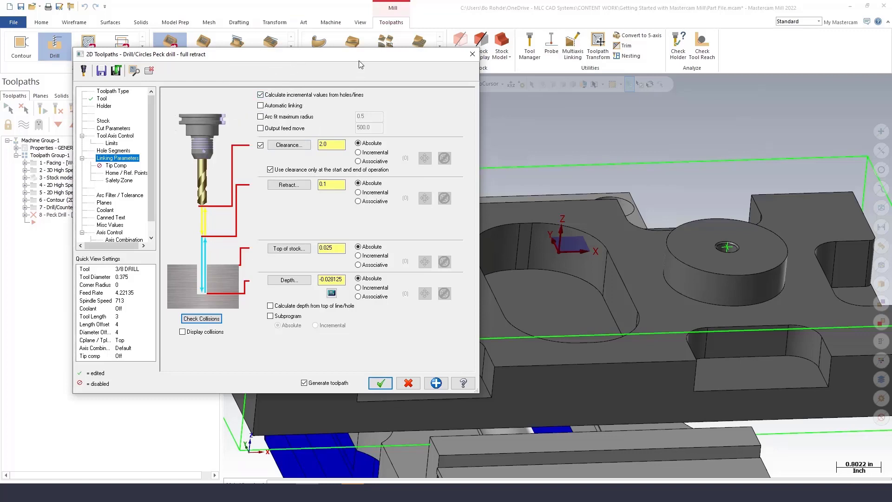
drag(361, 64, 318, 63)
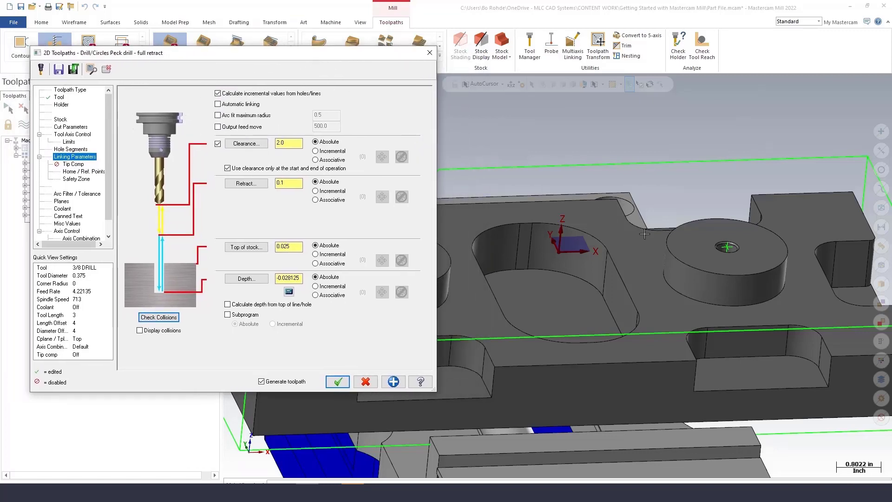
scroll(726, 248, up, 4)
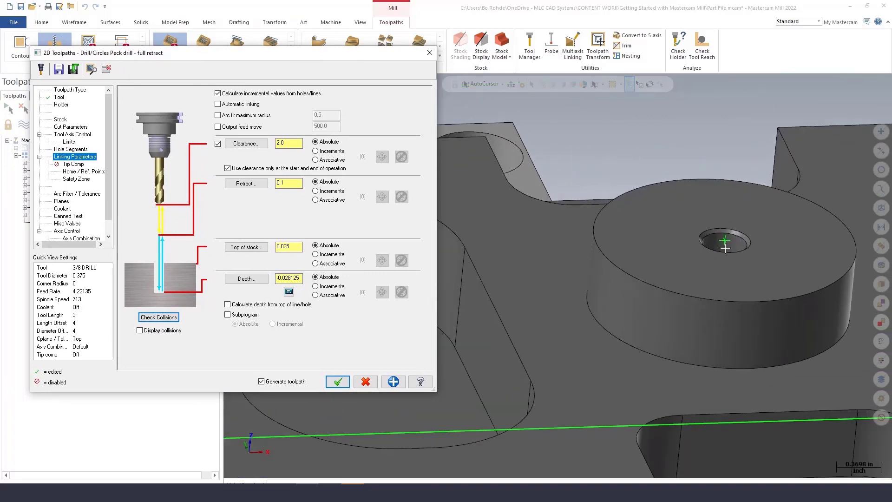
scroll(725, 248, down, 3)
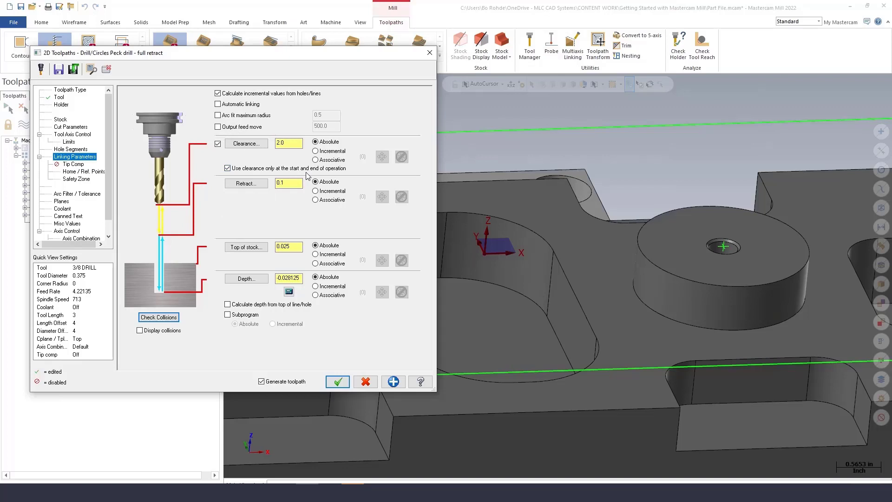
click(285, 182)
key(Tab)
text(0.0)
click(316, 287)
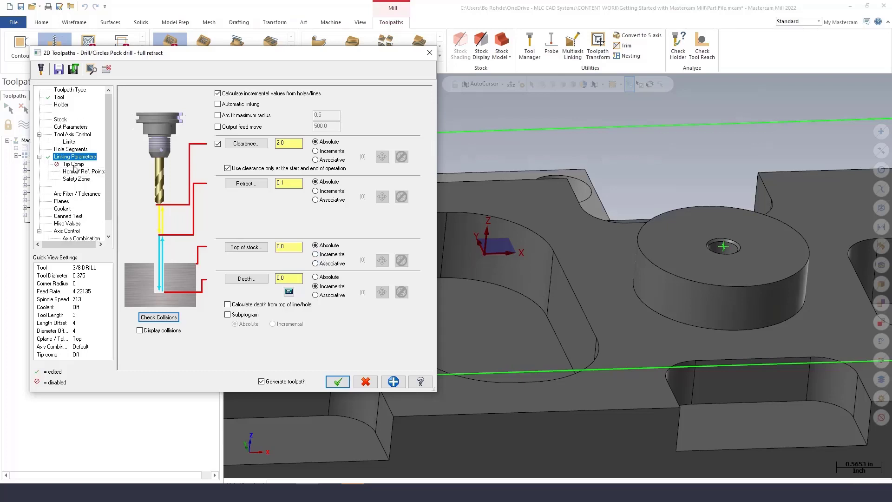
Enable tip compensation with a breakthrough amount of 0.0 and accept the peck drill toolpath.
click(73, 165)
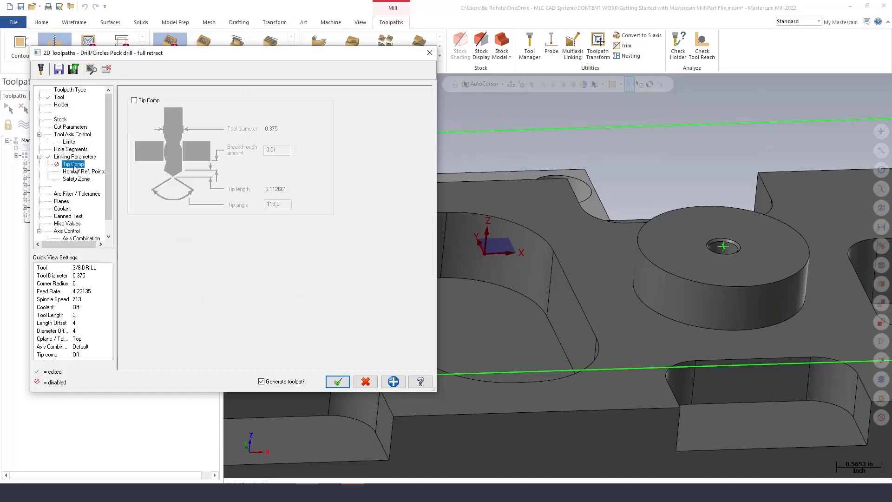
click(134, 100)
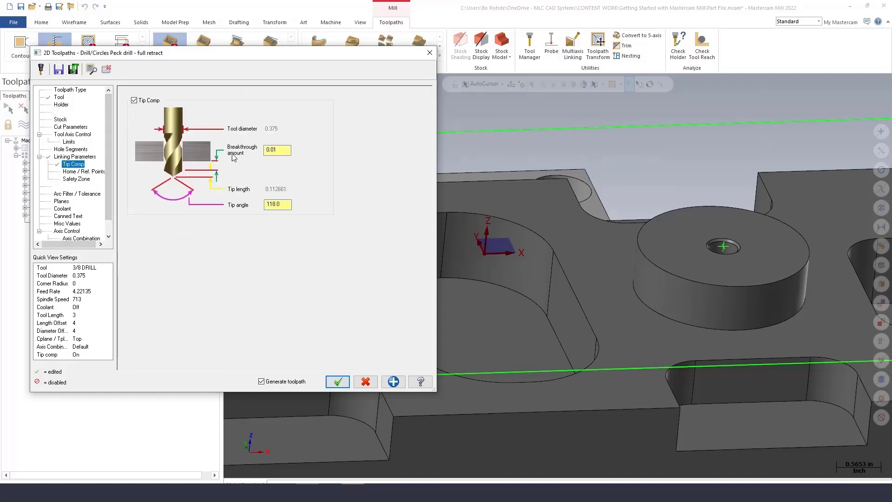
key(Tab)
text(0.0)
key(Tab)
click(337, 382)
Backplot the peck drill toolpath, playing it and stepping back through its moves.
scroll(504, 236, down, 3)
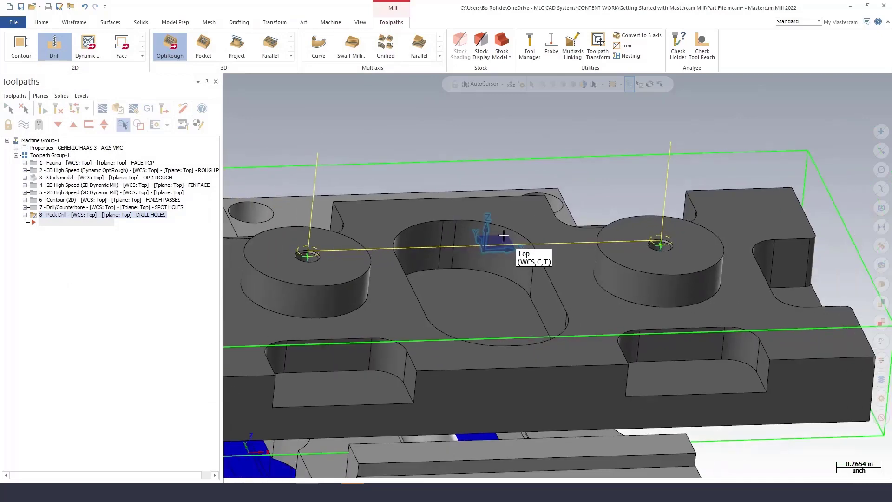
scroll(504, 235, down, 3)
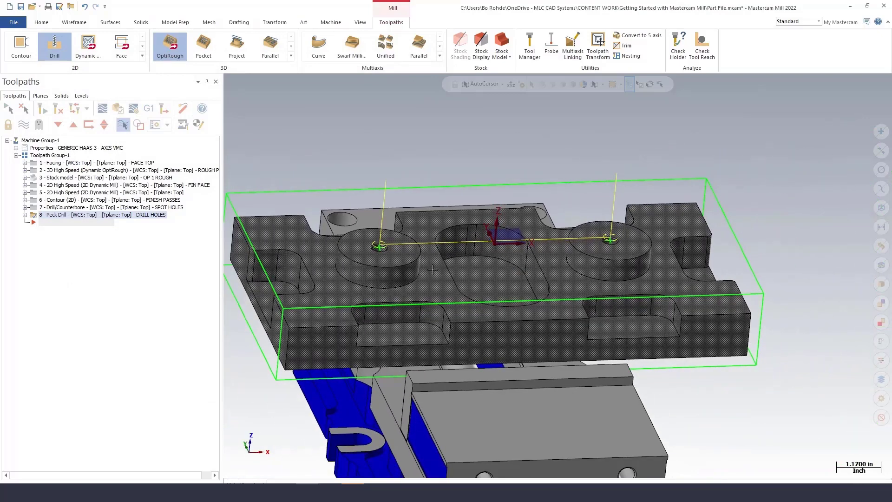
scroll(475, 303, down, 1)
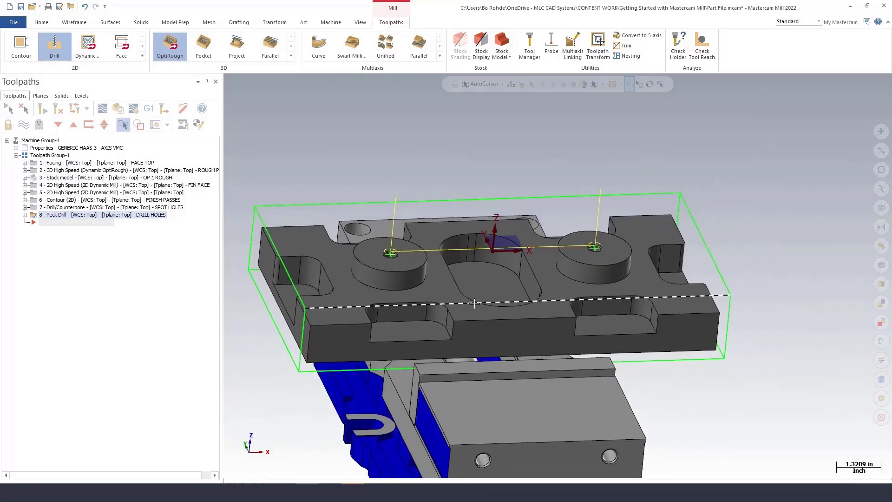
click(101, 111)
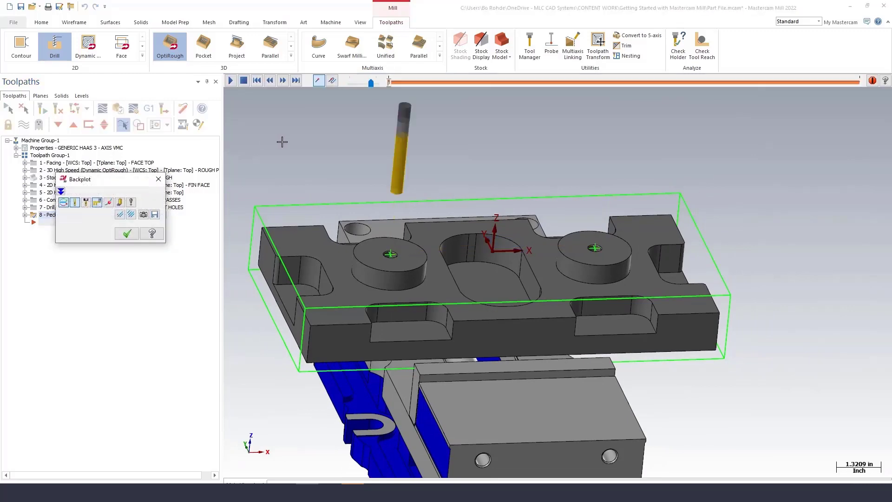
click(283, 80)
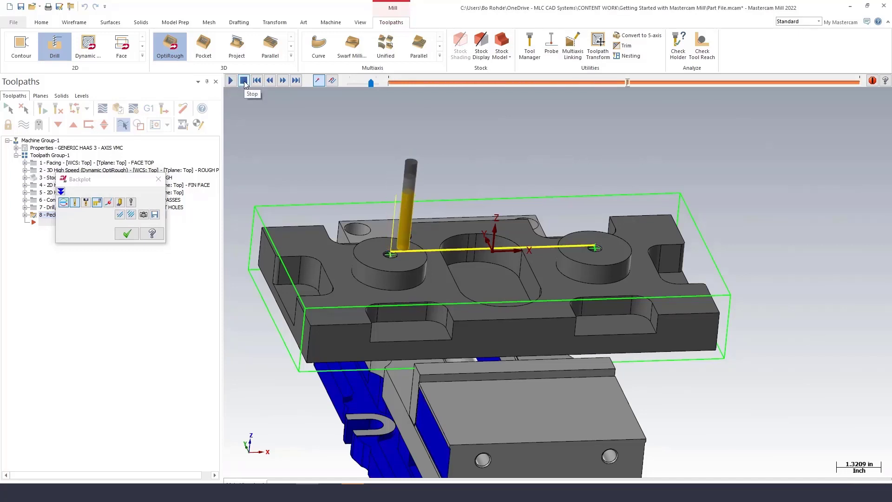
click(269, 81)
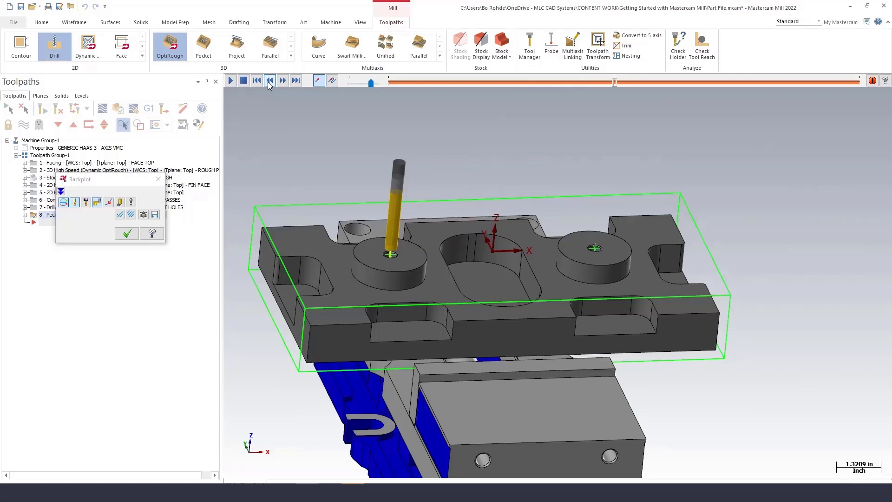
click(269, 81)
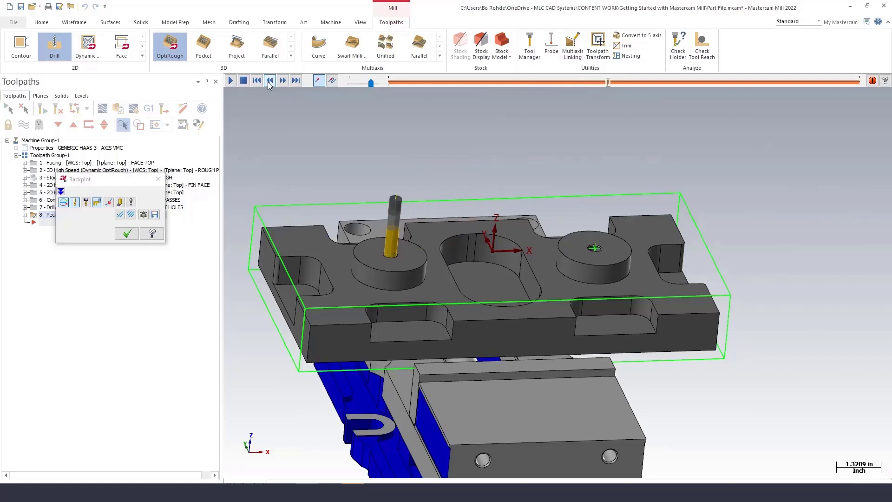
Switch to wireframe display to examine the drill tip's depth, restore shaded display, and close the backplot.
click(44, 23)
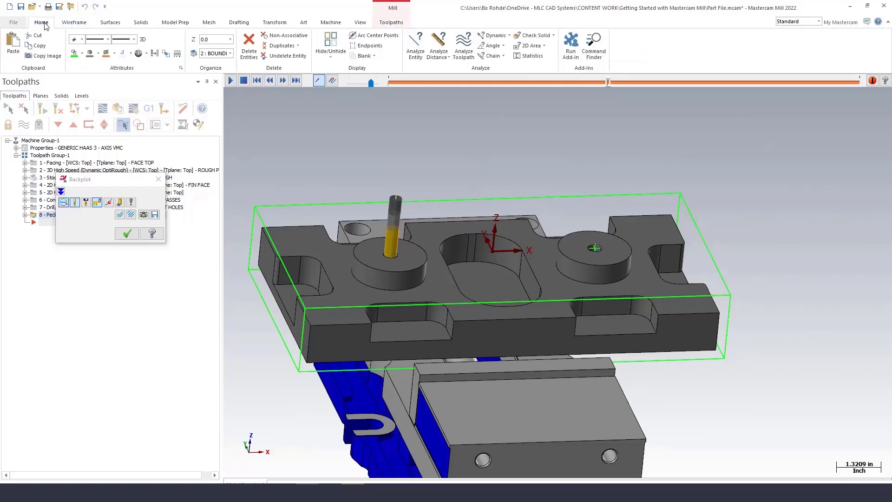
click(357, 23)
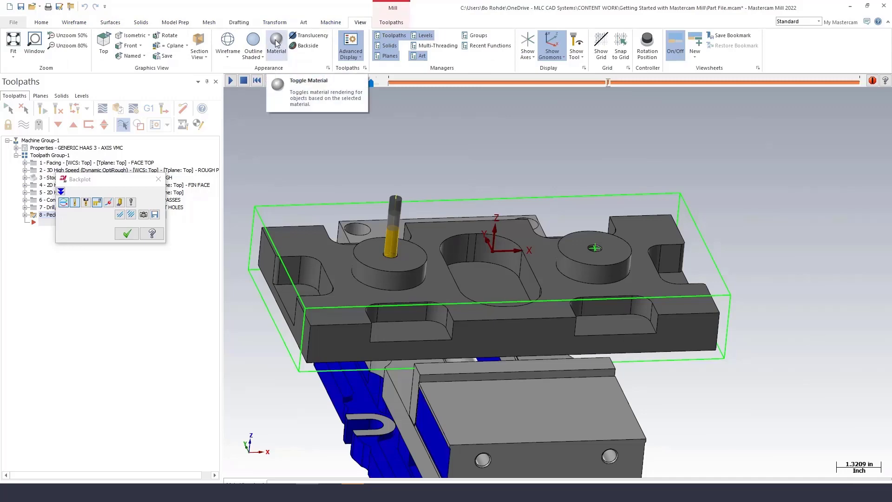
click(236, 58)
click(234, 72)
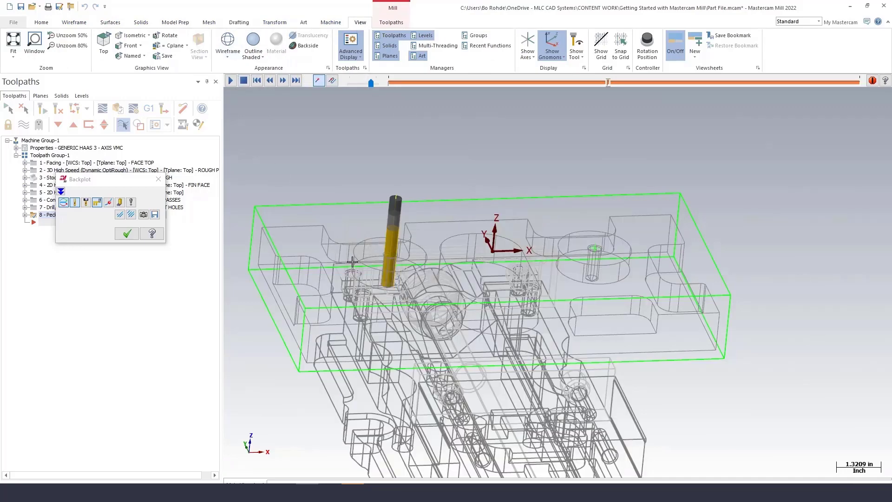
middle_drag(353, 262, 336, 228)
scroll(337, 228, up, 10)
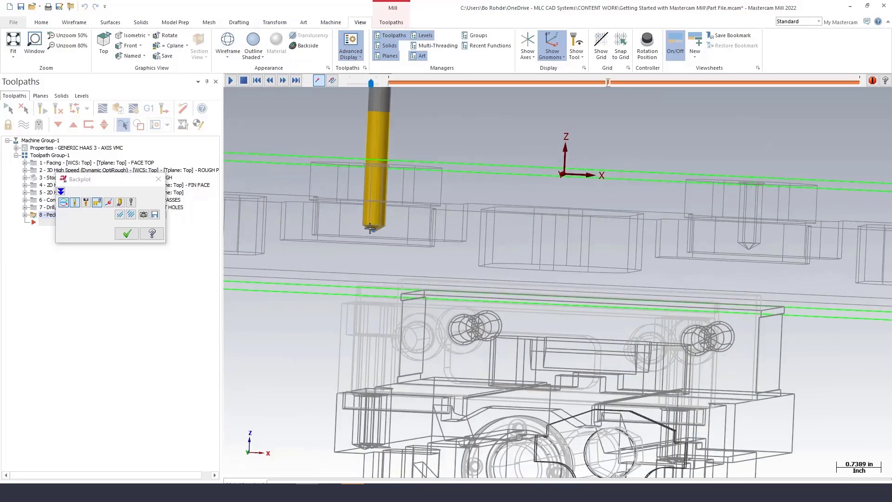
scroll(372, 234, up, 3)
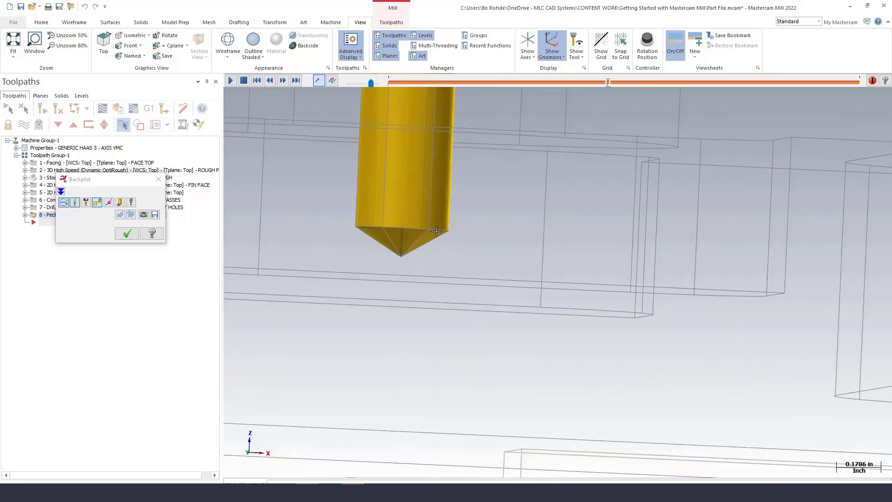
scroll(409, 238, down, 10)
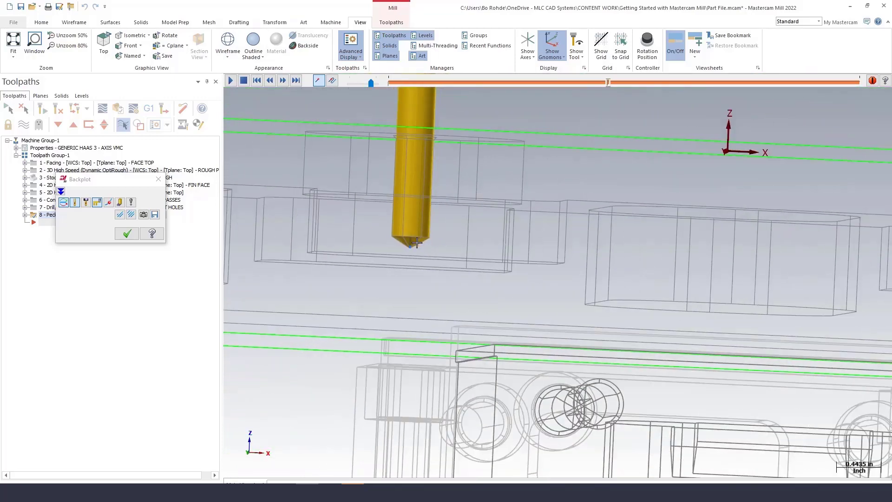
scroll(419, 243, down, 2)
middle_drag(419, 243, 538, 297)
click(227, 55)
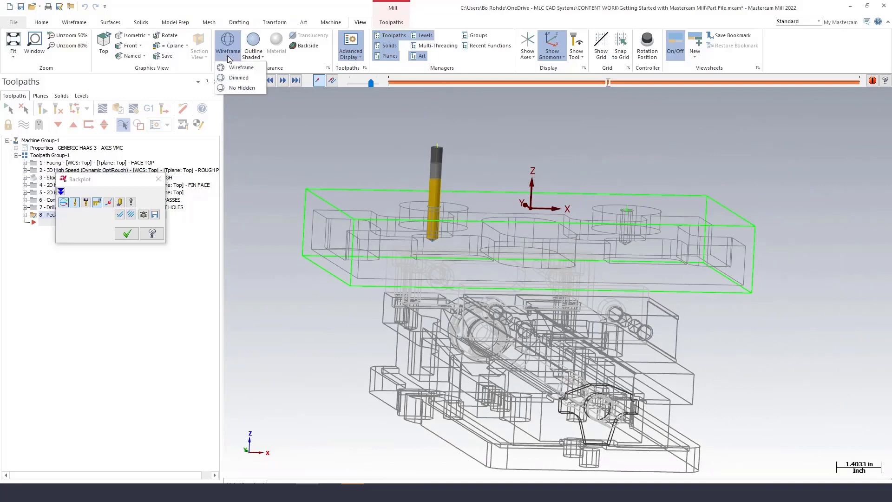
click(230, 67)
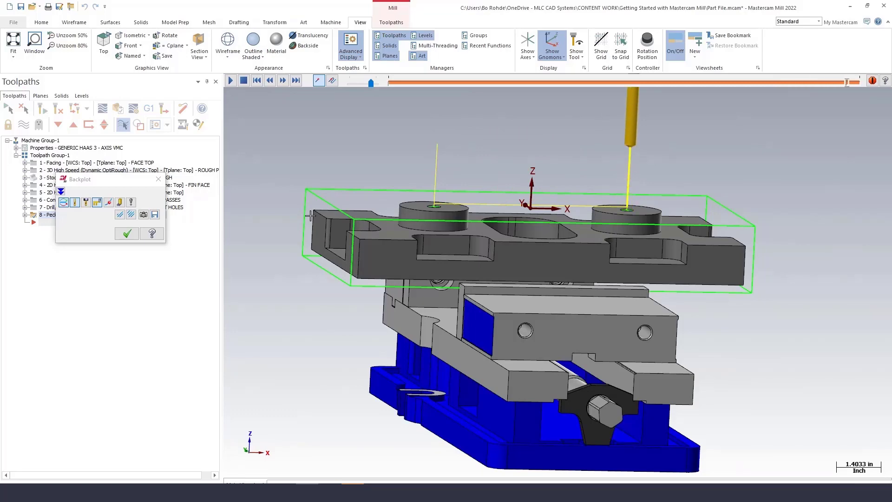
click(127, 234)
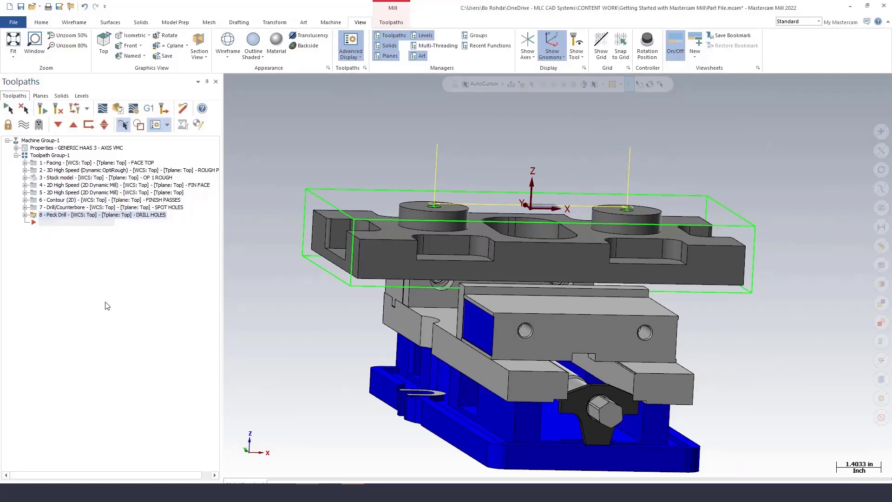
Save the part file.
scroll(296, 284, down, 1)
mouse_move(296, 284)
middle_down()
mouse_move(303, 233)
mouse_move(307, 257)
middle_up()
scroll(304, 255, up, 1)
scroll(302, 251, down, 2)
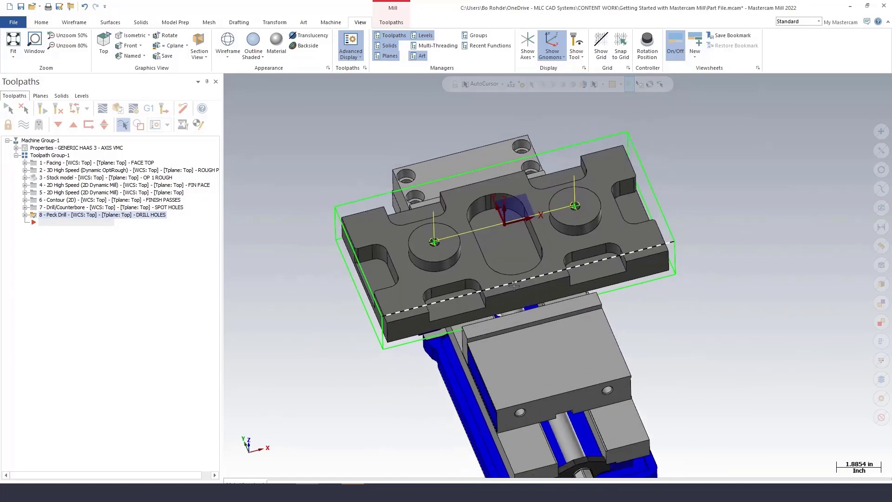
click(21, 7)
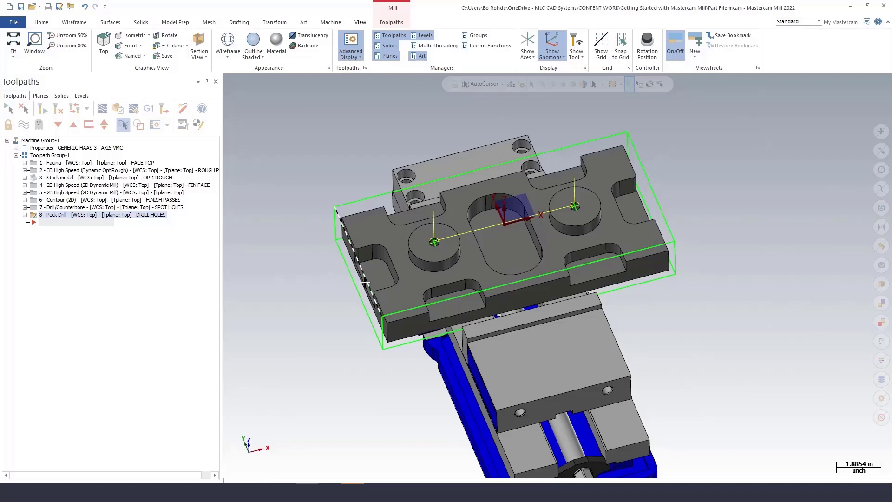
scroll(362, 287, up, 2)
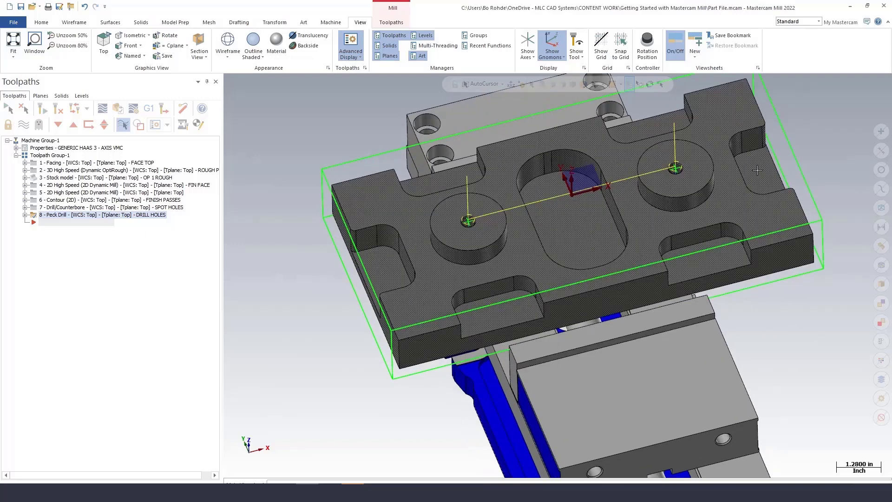
scroll(589, 234, down, 1)
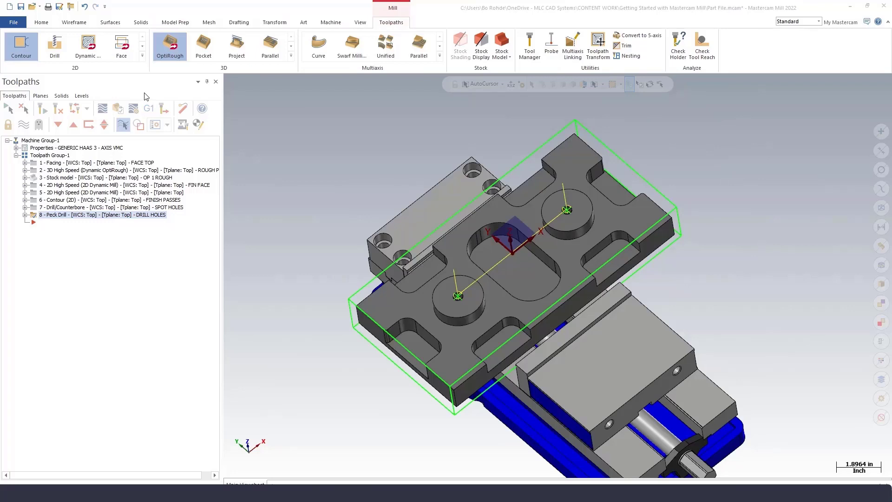
Start a Model Chamfer toolpath and chain the first round boss's top edge, reversing its direction.
click(142, 56)
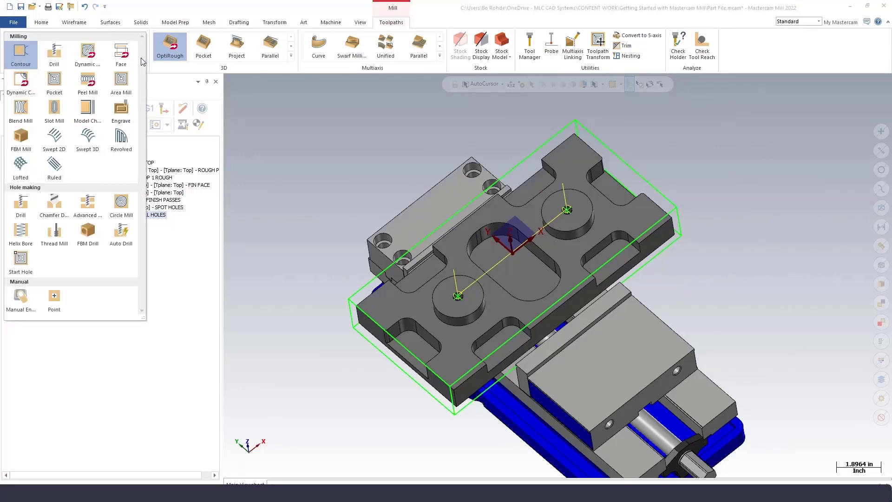
click(95, 113)
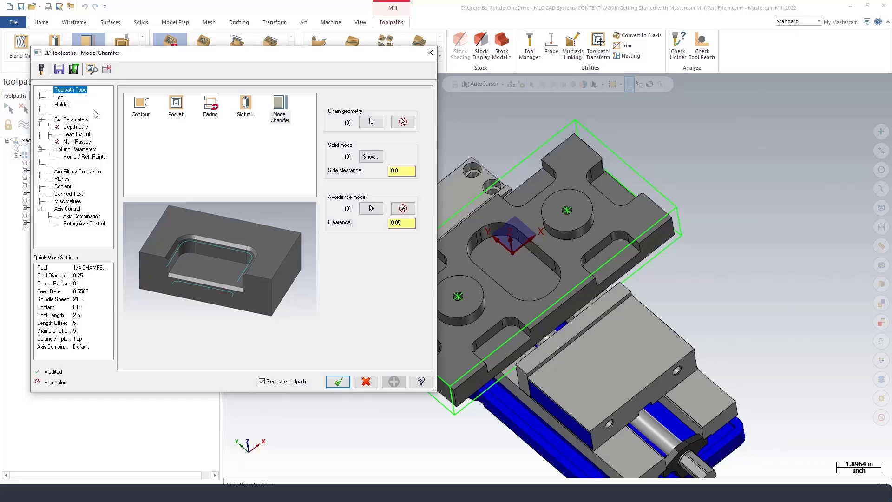
click(370, 122)
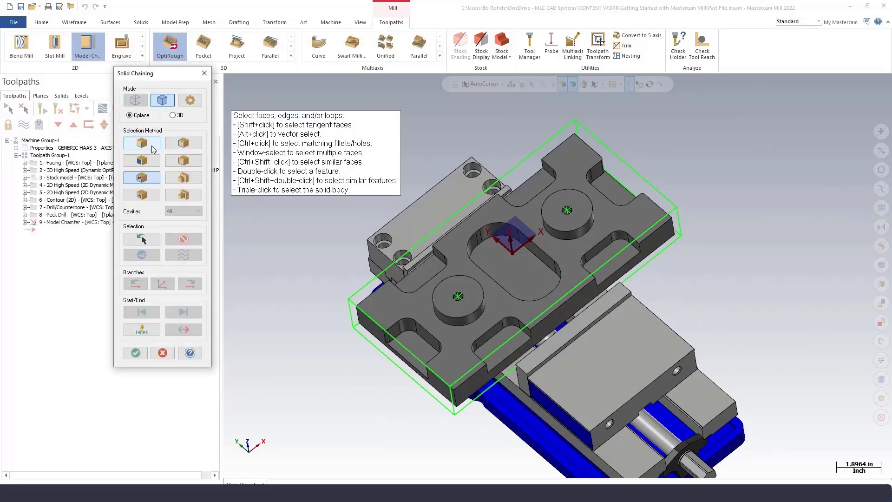
click(171, 148)
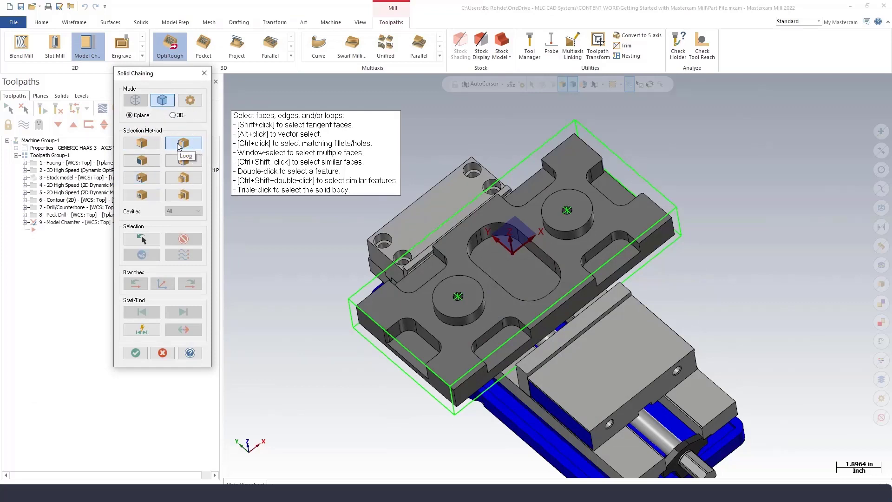
click(464, 275)
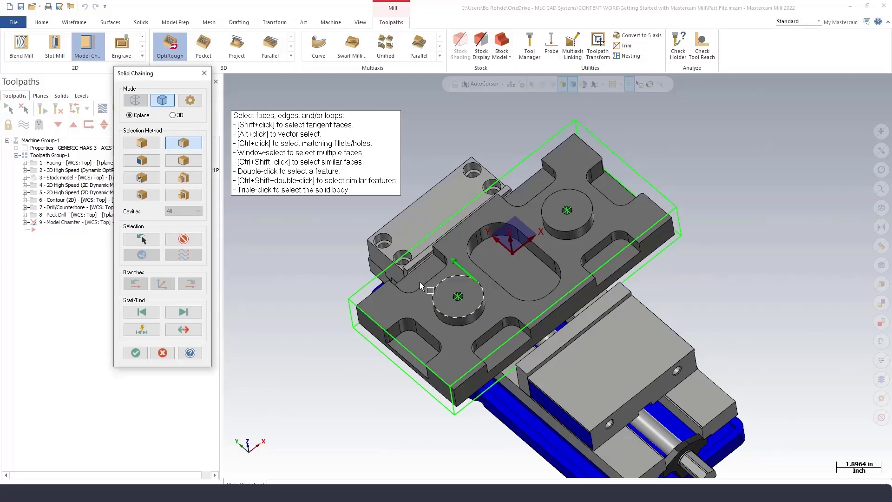
click(184, 330)
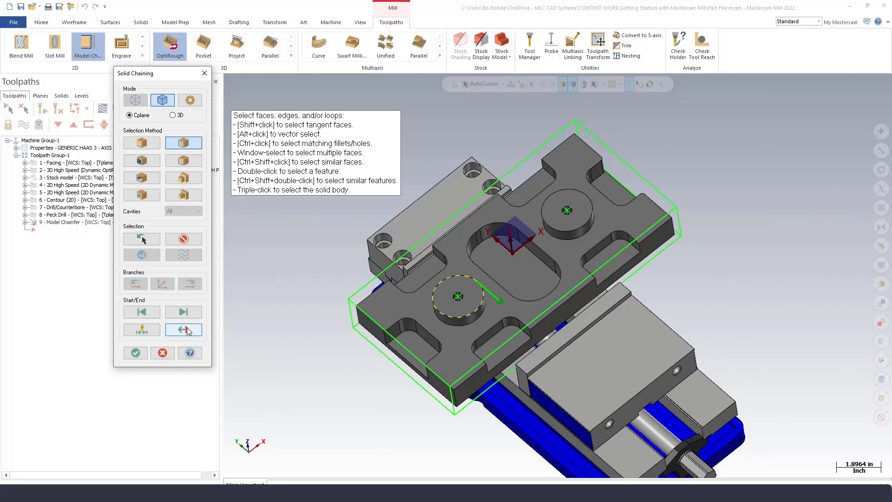
Chain the second boss's top edge, the central slot edge and the part's outer top edge.
click(589, 202)
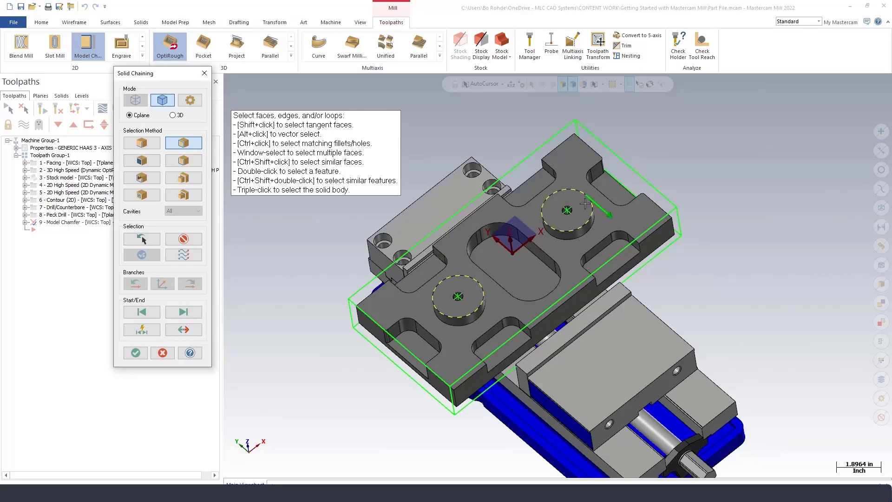
click(554, 261)
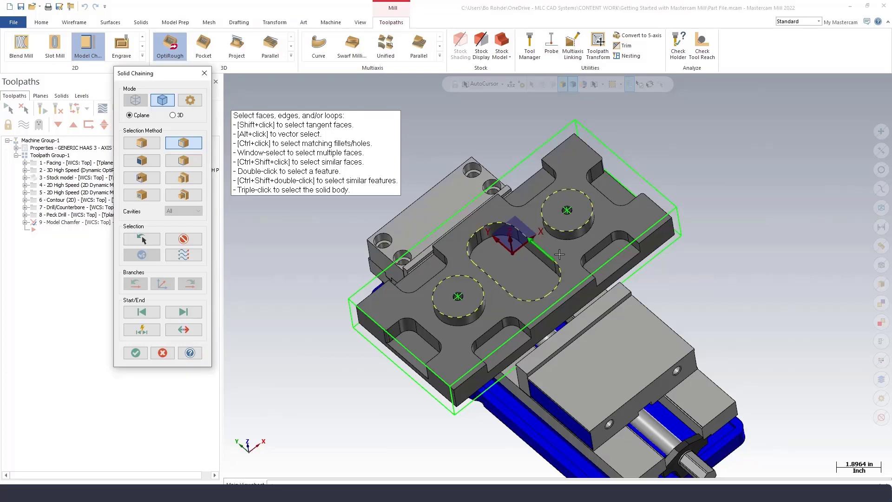
click(577, 142)
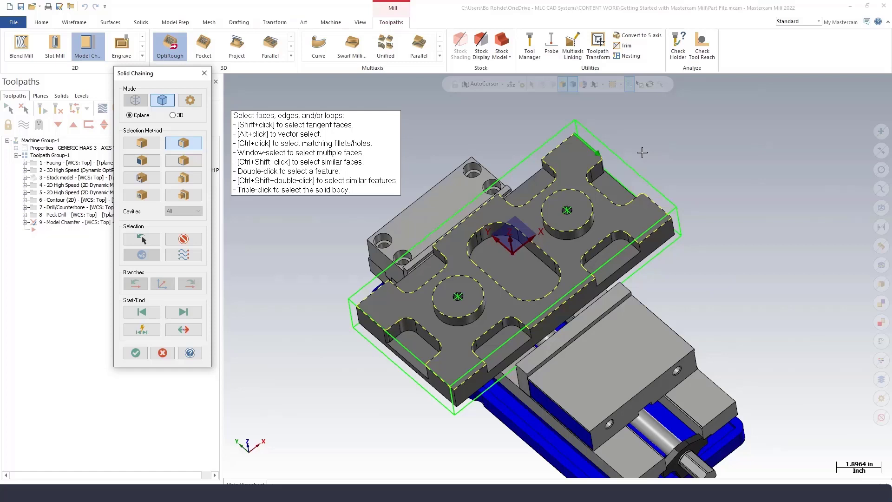
Chain the remaining outer open edges around the part and accept the chain selection.
click(149, 182)
key(ctrl)
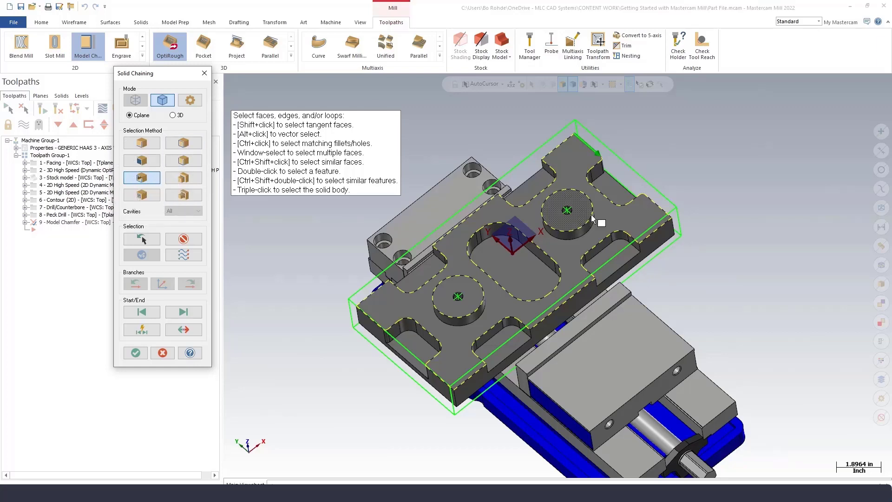
click(609, 184)
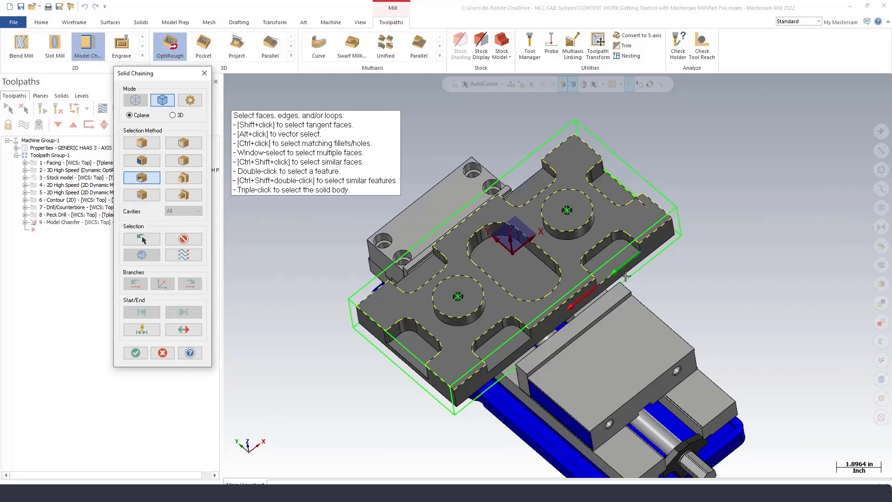
click(513, 354)
click(420, 274)
click(507, 198)
click(136, 353)
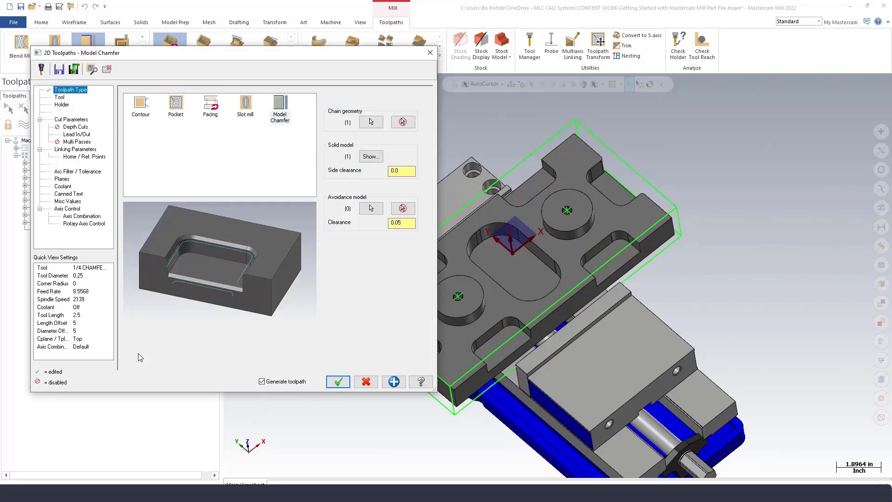
Select the 1/4 CHAMFER MILL as the tool for the Model Chamfer toolpath.
click(60, 98)
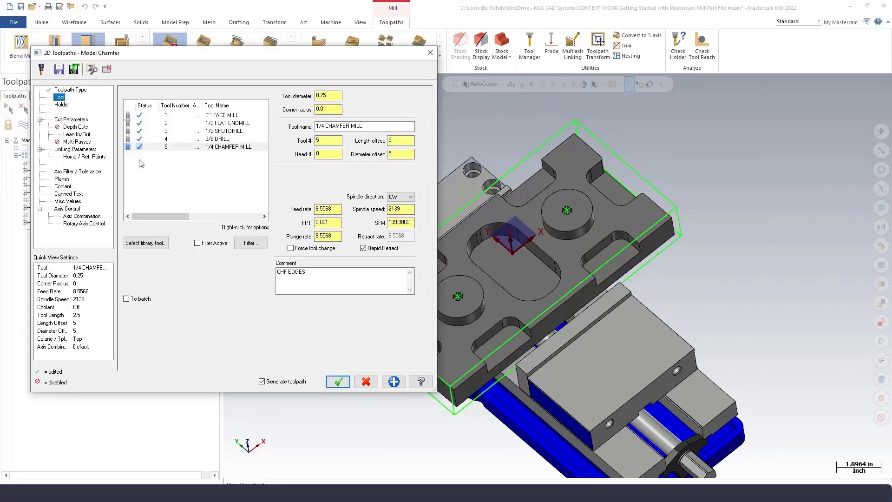
click(208, 148)
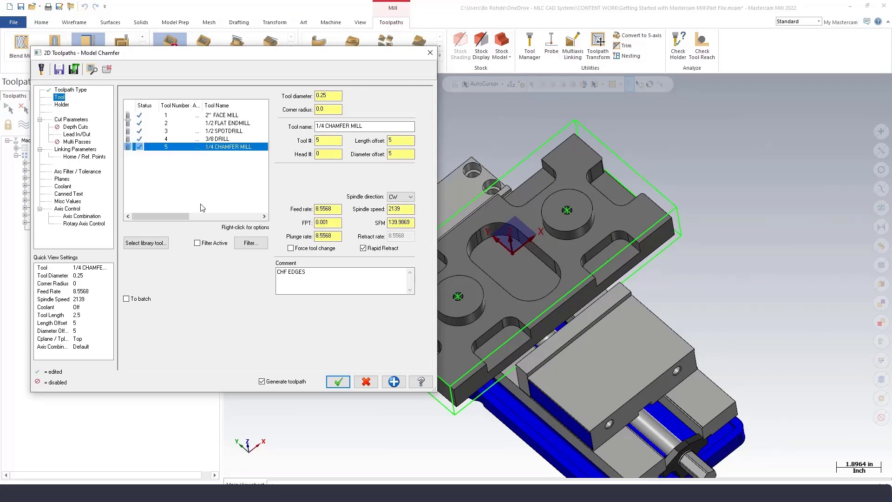
drag(294, 279, 275, 277)
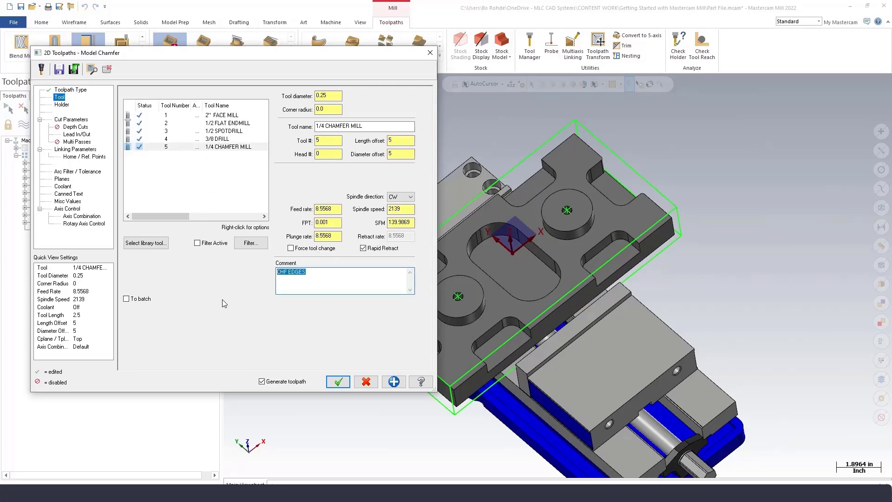
Check the chamfer width and the top and bottom offset options on the cut parameters page.
click(80, 121)
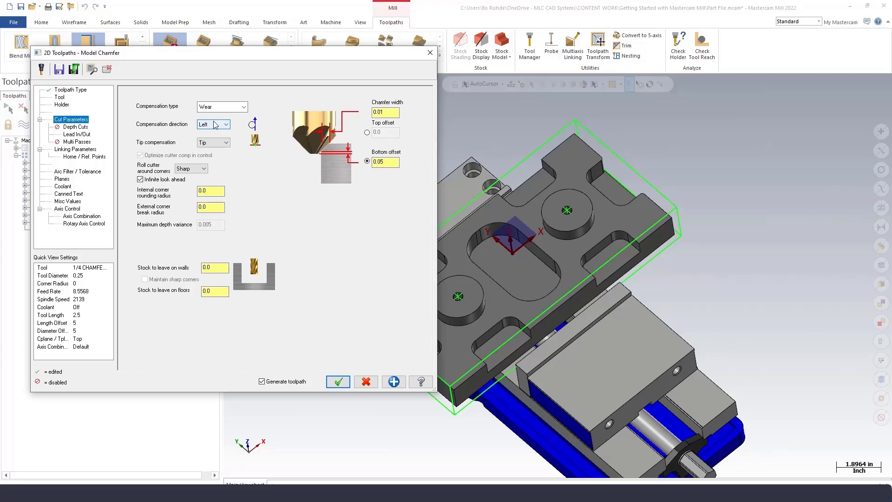
click(387, 113)
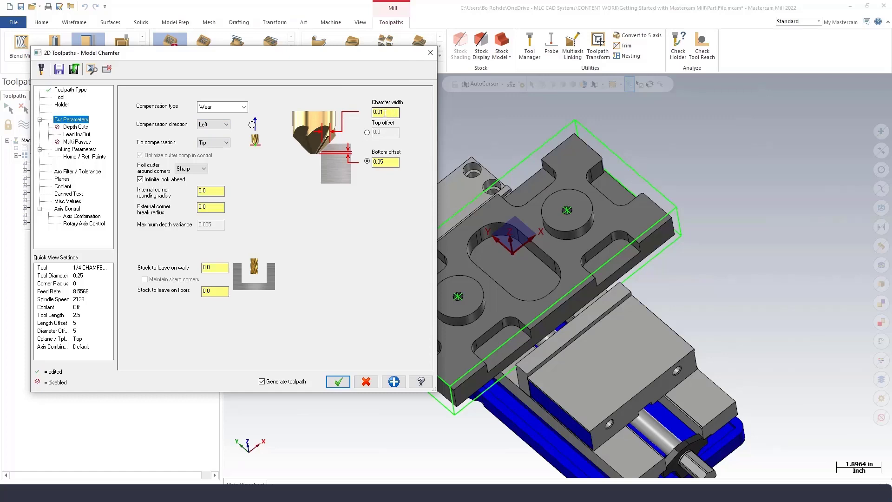
click(367, 132)
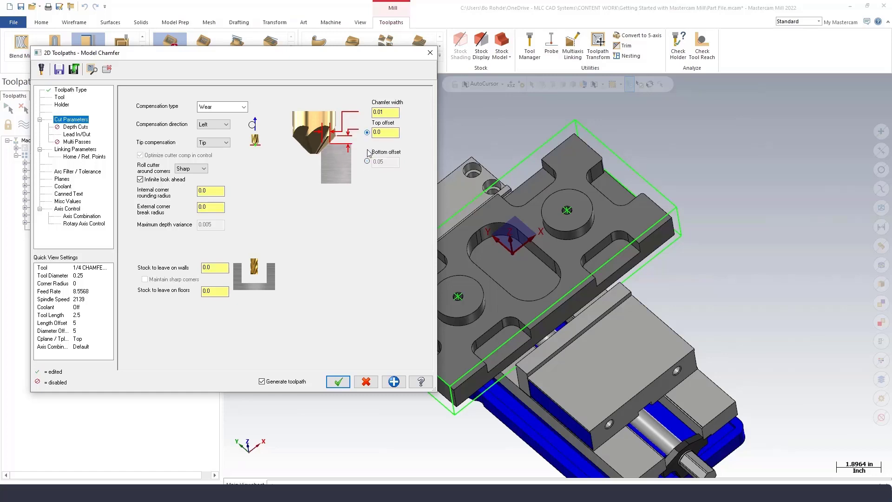
click(367, 161)
click(367, 132)
click(368, 161)
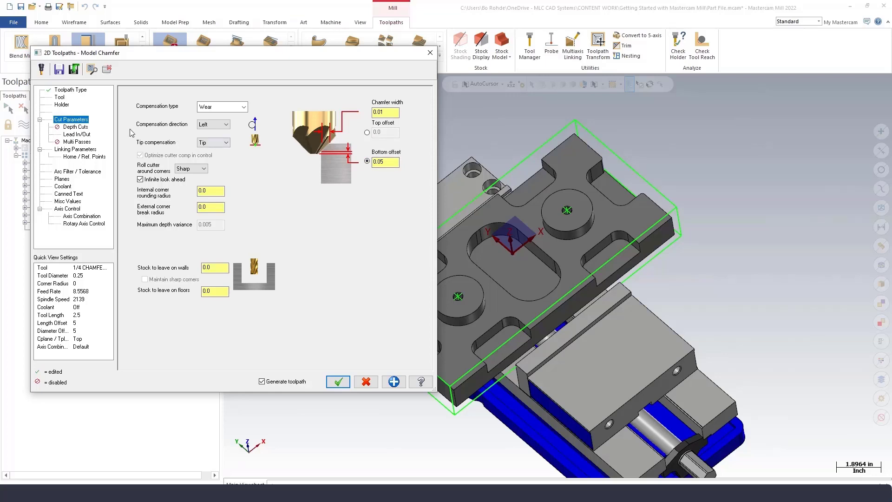
Copy the arc entry lead-in settings to the exit on the lead in/out page.
click(78, 134)
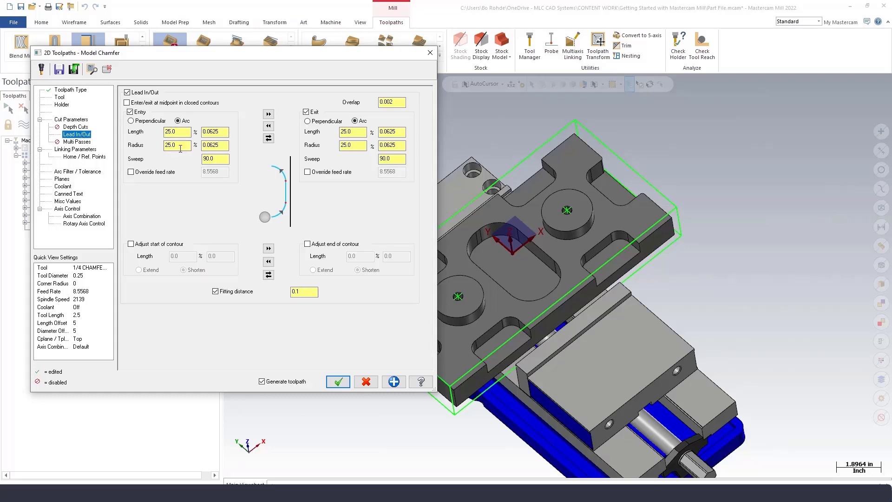
click(269, 114)
Check the clearance, retract and feed plane heights and accept the Model Chamfer toolpath.
click(83, 150)
double_click(284, 143)
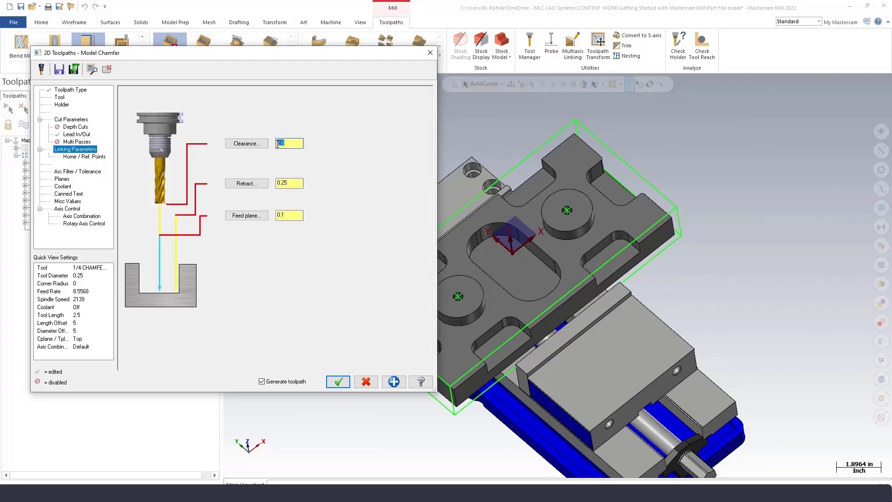
double_click(294, 183)
double_click(284, 215)
click(337, 382)
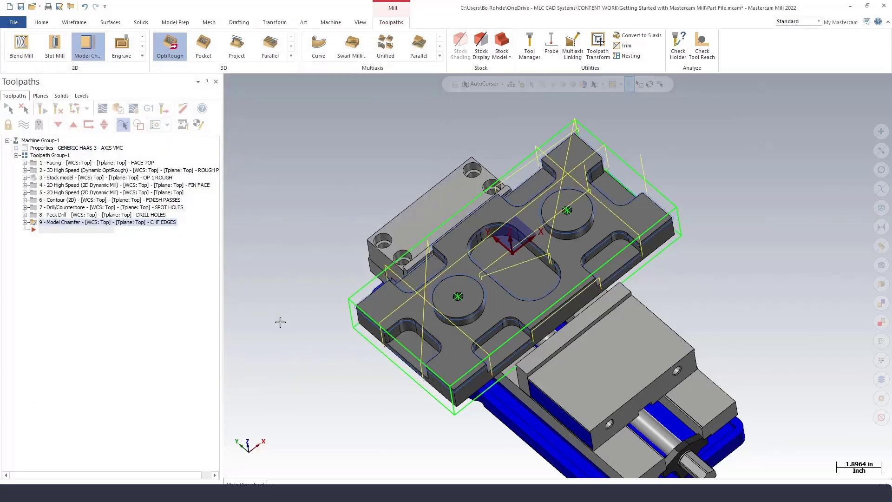
Switch to the top view and start backplotting the chamfer toolpath.
mouse_move(289, 322)
middle_down()
mouse_move(309, 317)
mouse_move(291, 309)
middle_up()
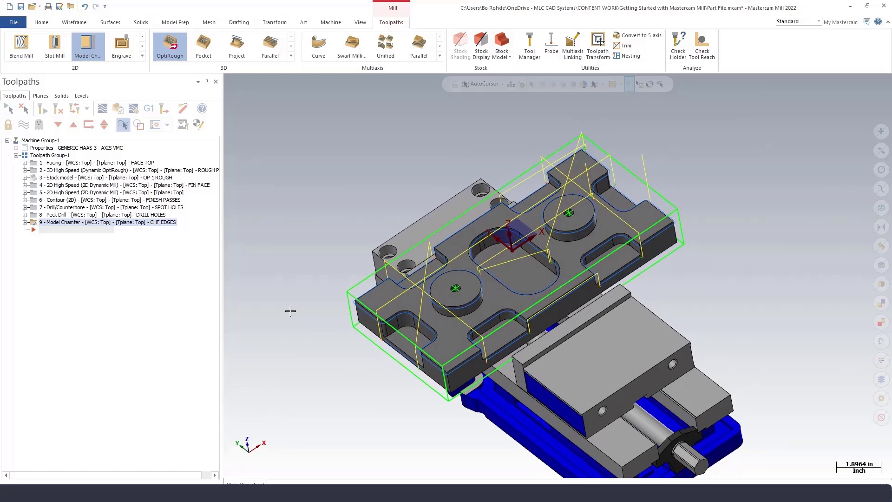
right_click(287, 252)
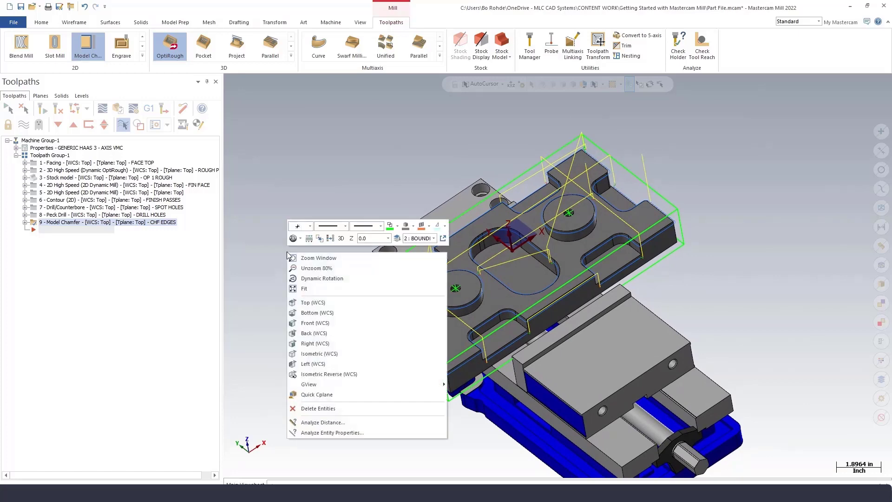
click(313, 302)
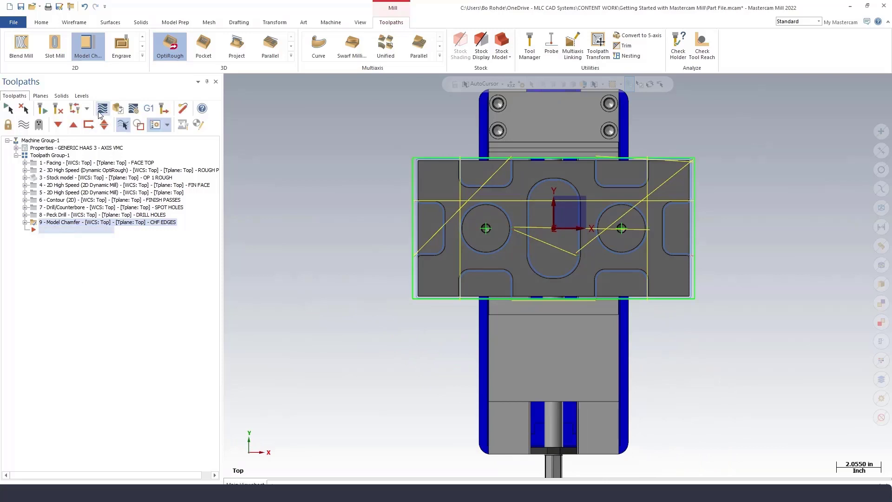
click(102, 109)
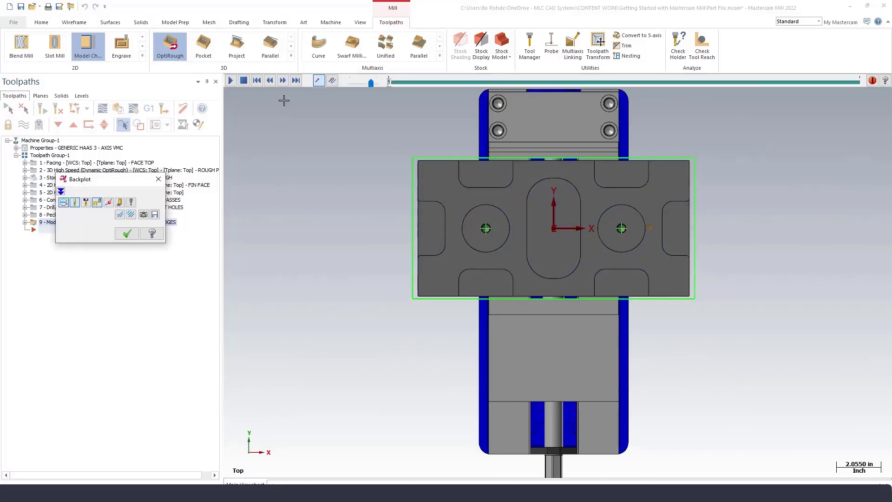
click(230, 81)
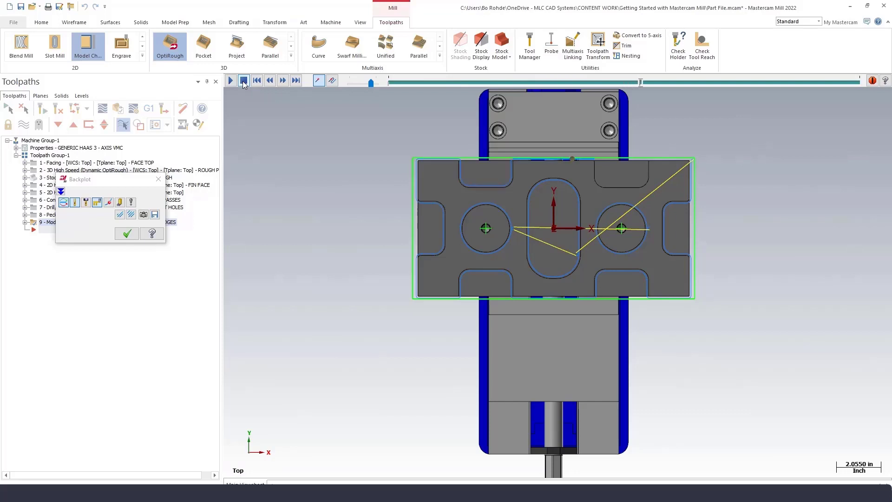
Step through the chamfer backplot zoomed in at the part's upper edge, then close the backplot.
click(282, 82)
click(282, 81)
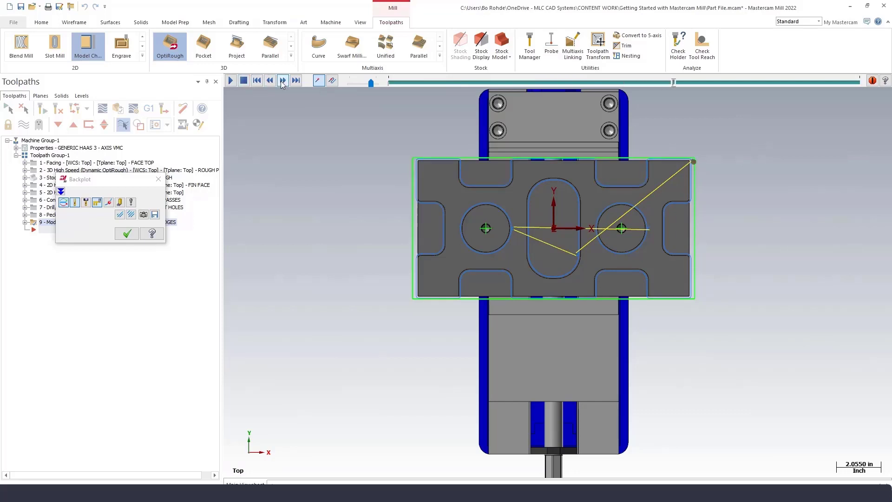
click(282, 82)
click(282, 82)
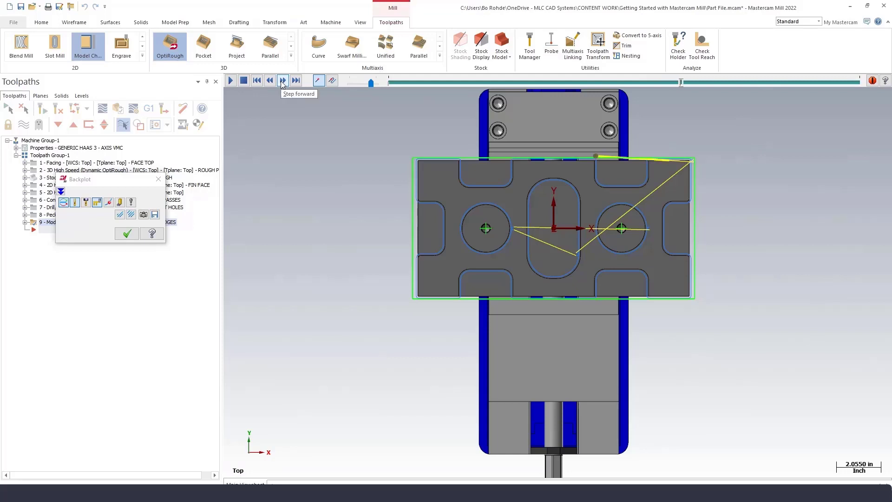
scroll(597, 163, up, 8)
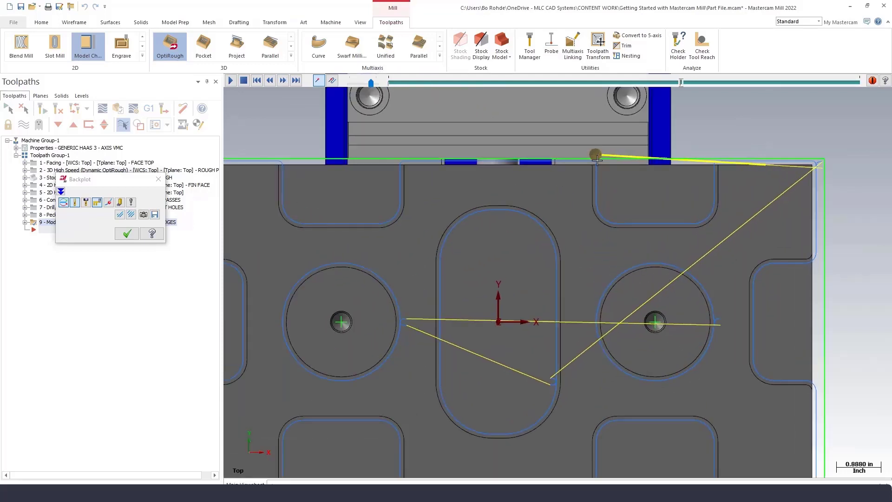
scroll(597, 162, up, 1)
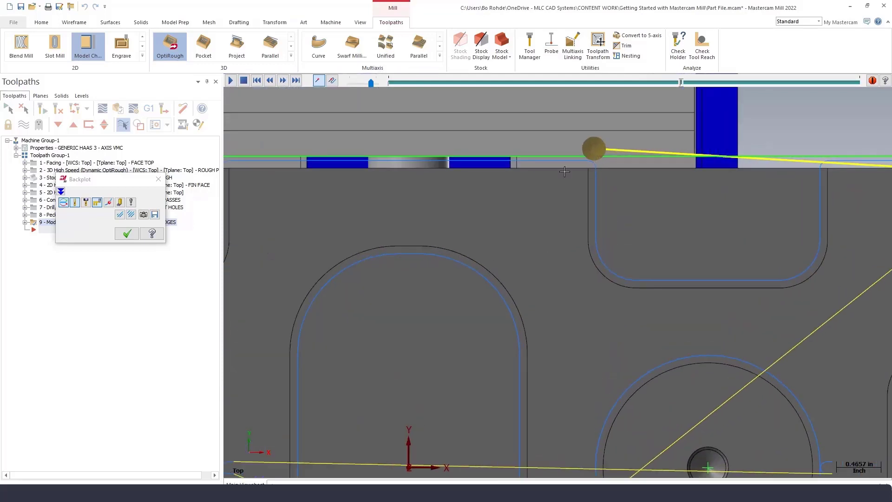
click(282, 81)
click(282, 81)
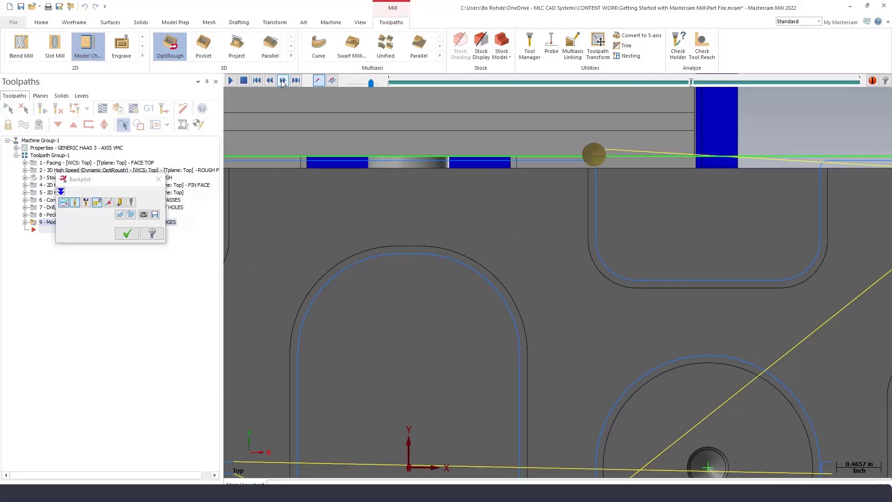
click(282, 82)
click(283, 81)
click(283, 81)
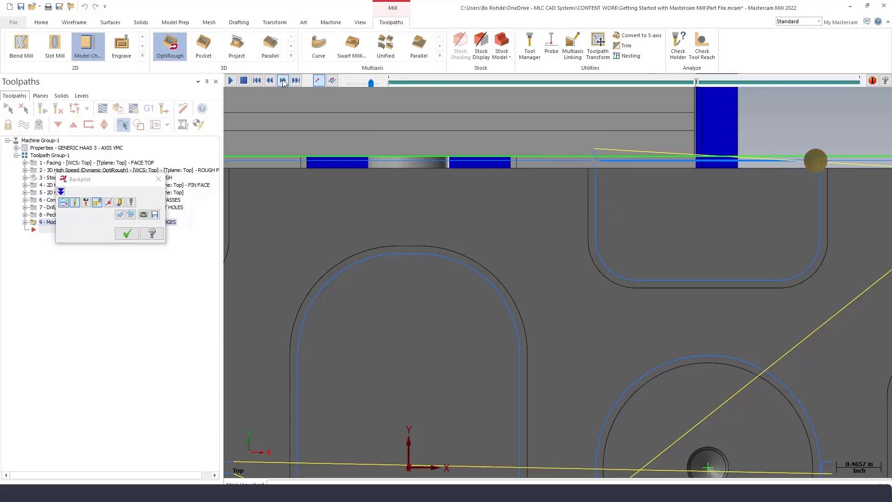
click(283, 81)
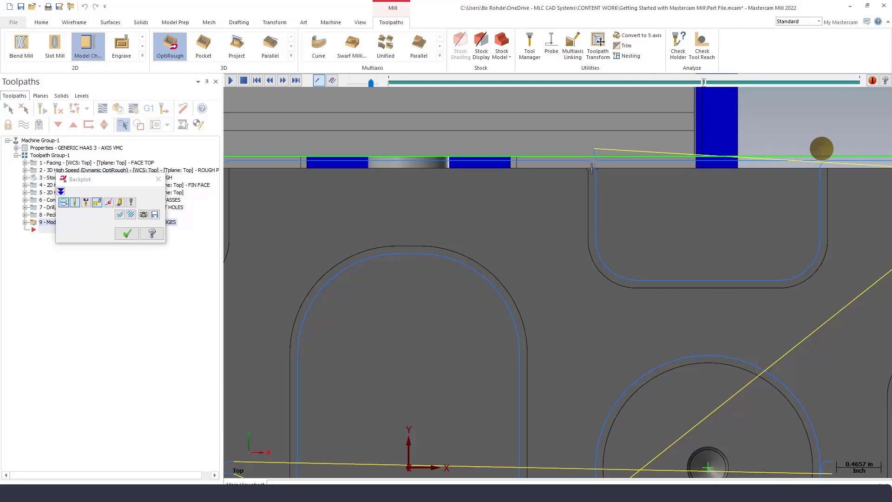
click(159, 179)
Reopen the chamfer toolpath parameters and set the solid model side clearance to 0.12.
scroll(614, 188, down, 10)
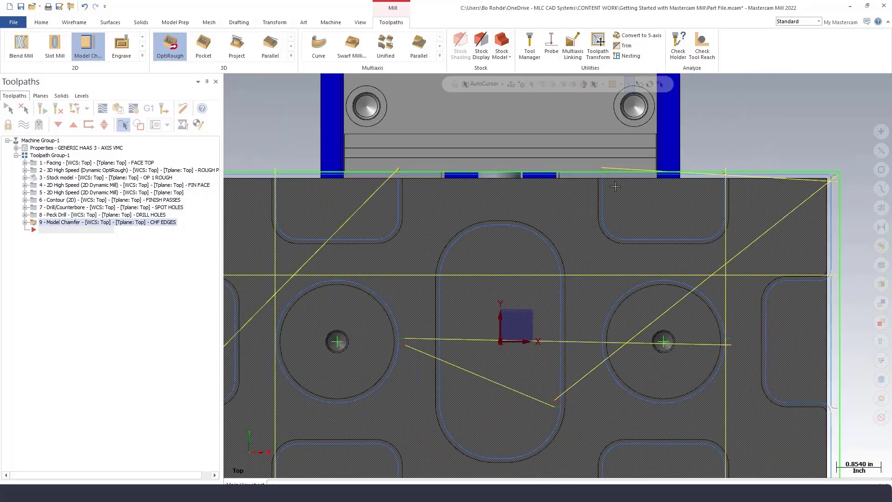
click(26, 223)
double_click(51, 230)
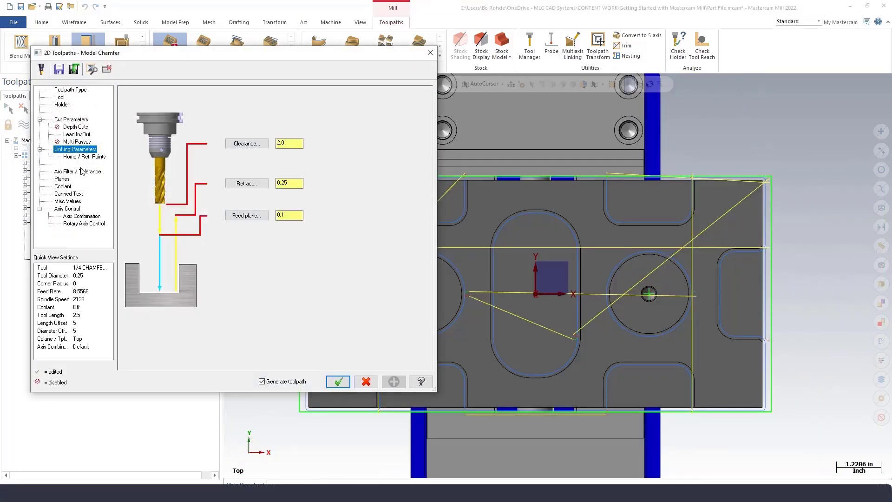
click(79, 94)
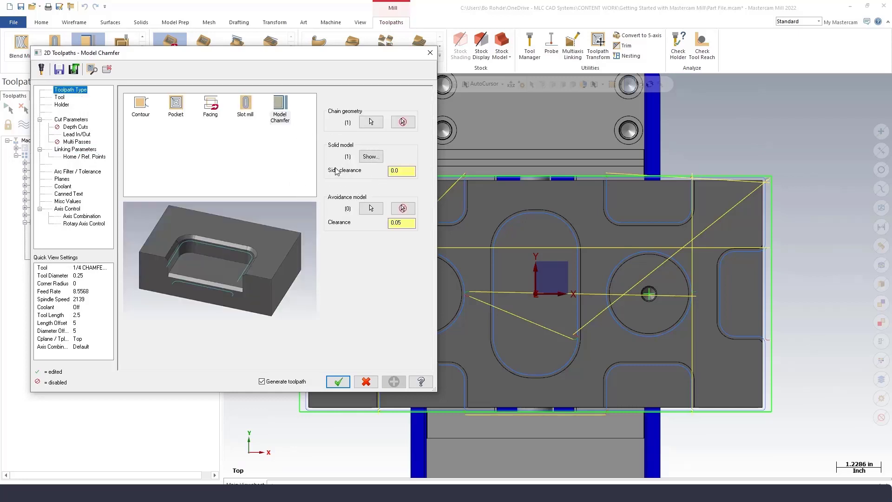
click(372, 158)
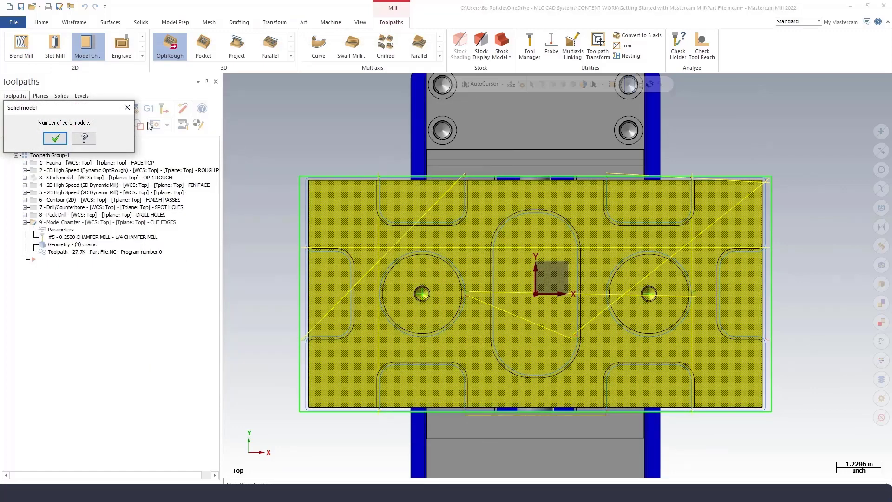
click(57, 139)
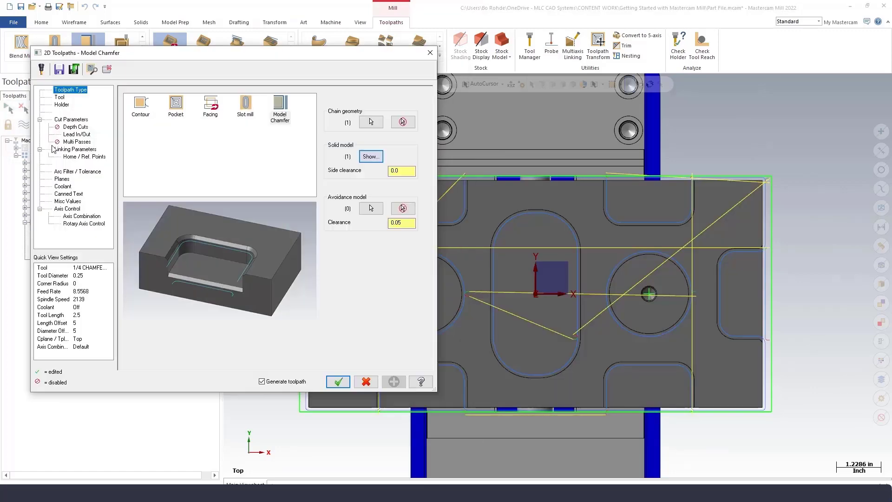
double_click(401, 172)
text(.125)
click(341, 380)
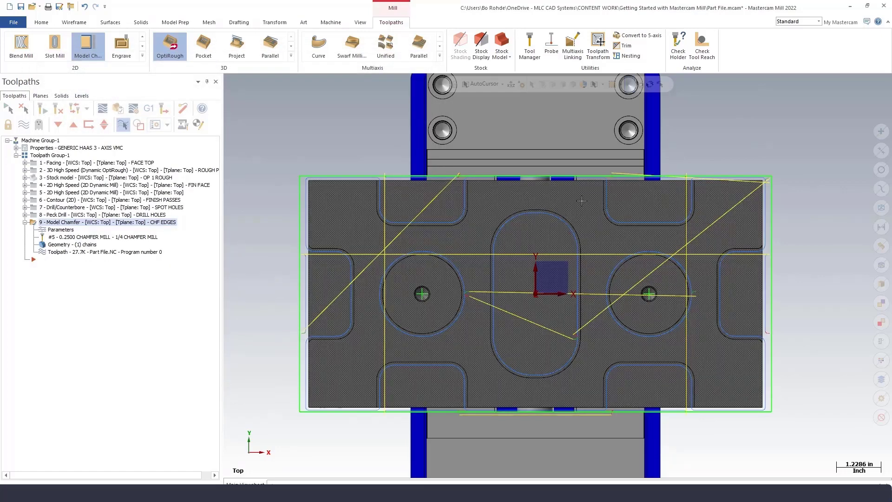
Reset the solid model side clearance to 0 and regenerate the chamfer toolpath.
scroll(608, 175, up, 2)
scroll(608, 176, up, 3)
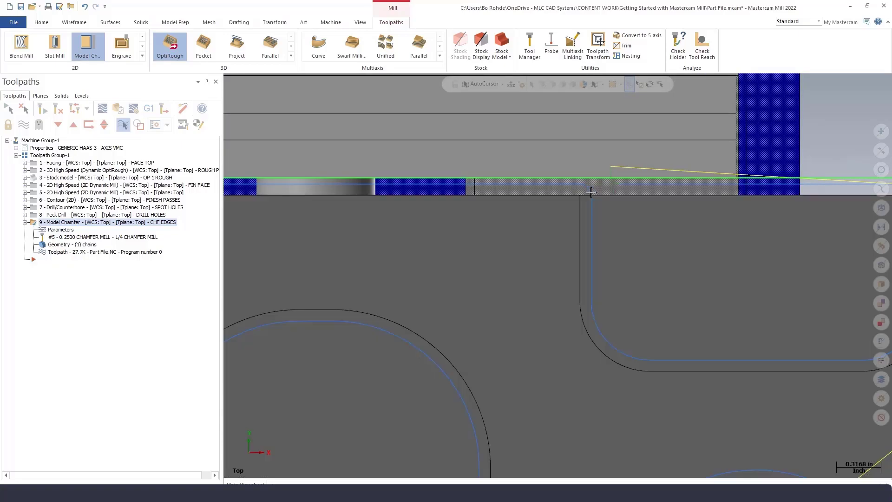
scroll(548, 248, down, 1)
scroll(549, 248, down, 4)
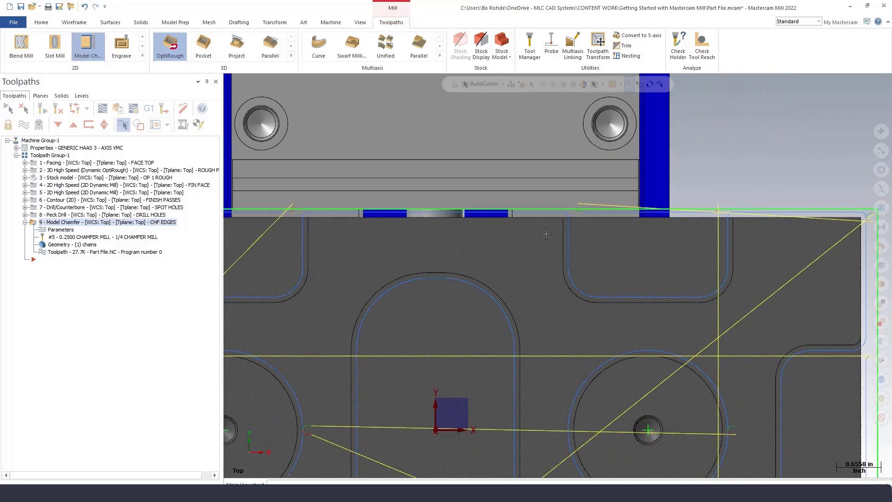
click(65, 230)
drag(406, 172, 371, 179)
text(0)
key(Return)
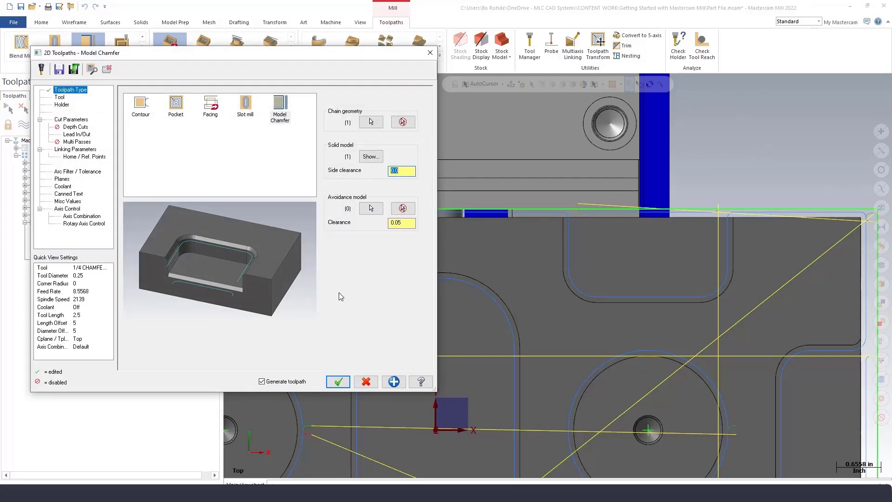
click(339, 382)
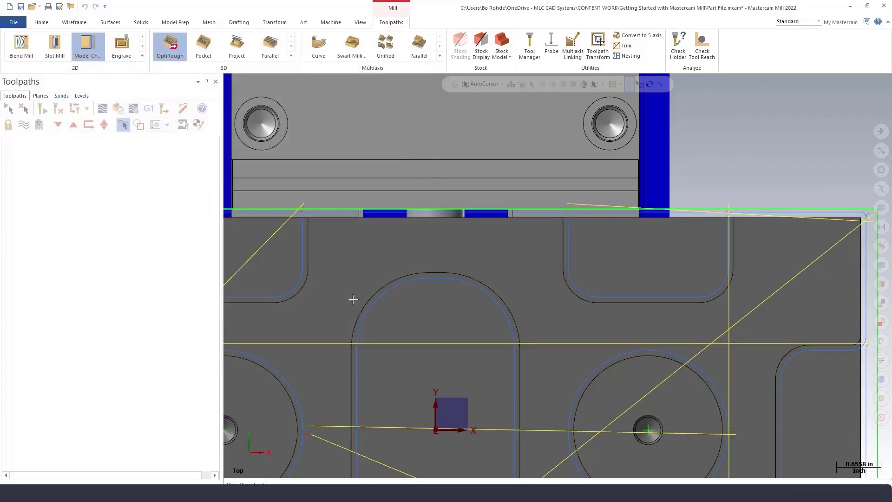
scroll(620, 254, down, 5)
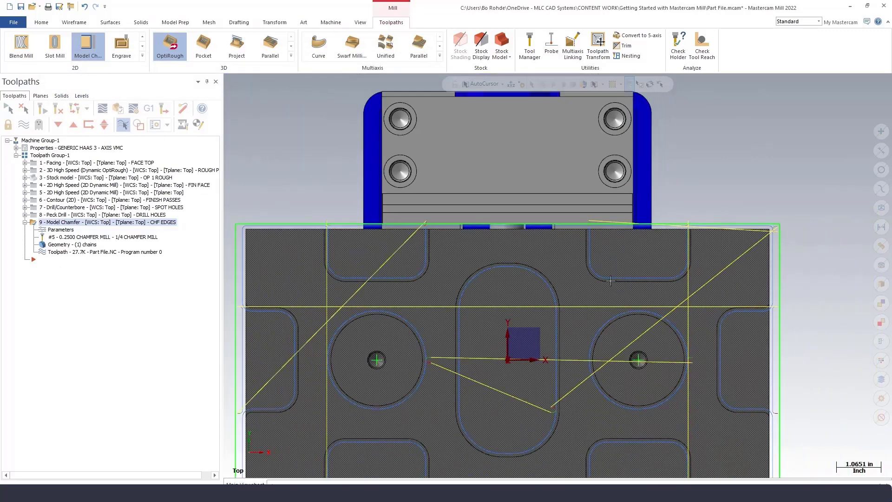
middle_drag(579, 298, 596, 225)
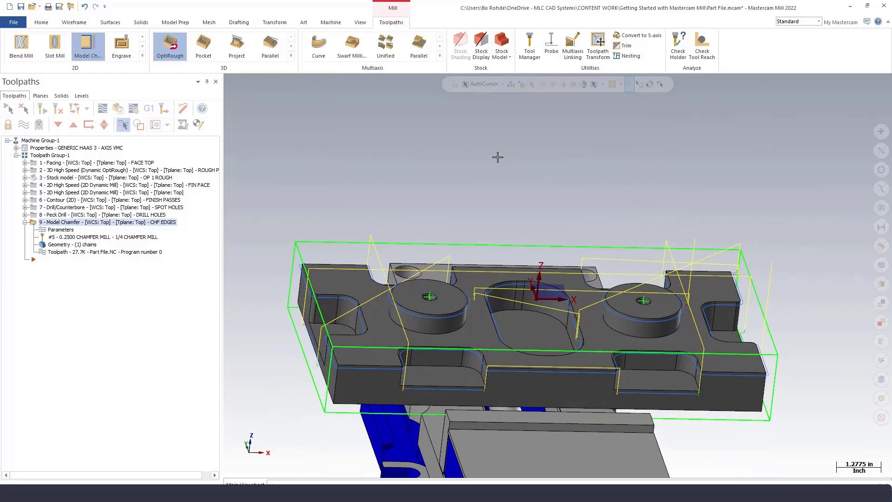